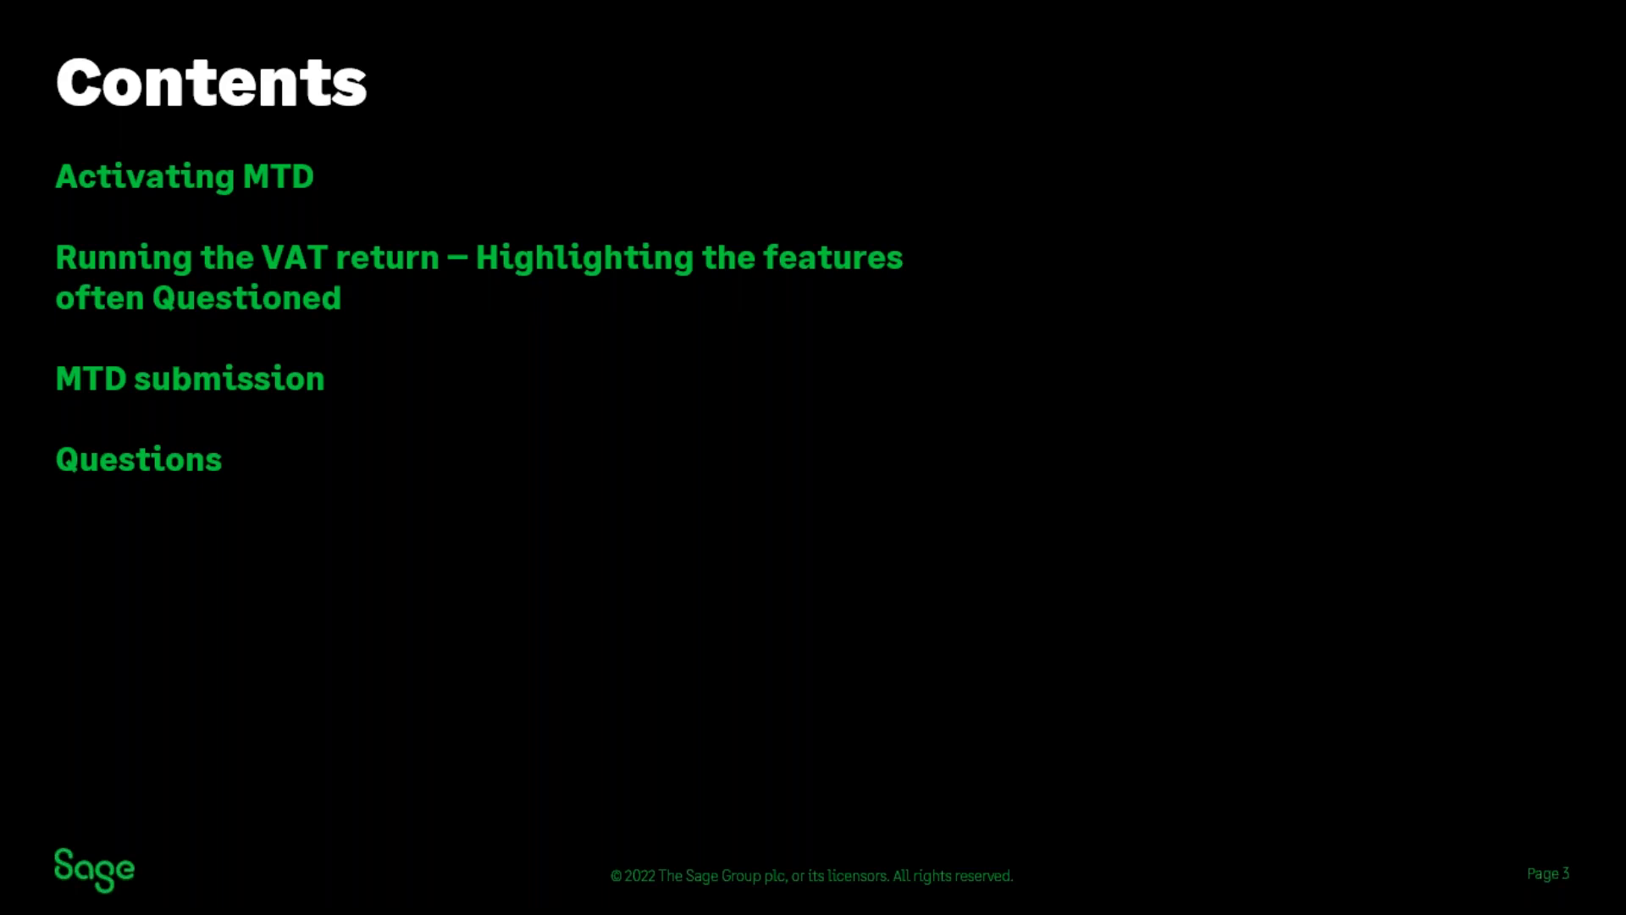
Step: Advance the slideshow past the Poll slide to Activate MTD and reveal its VAT submission picture
{"action": "left_click", "coordinate": [743, 536]}
{"action": "left_click", "coordinate": [697, 565]}
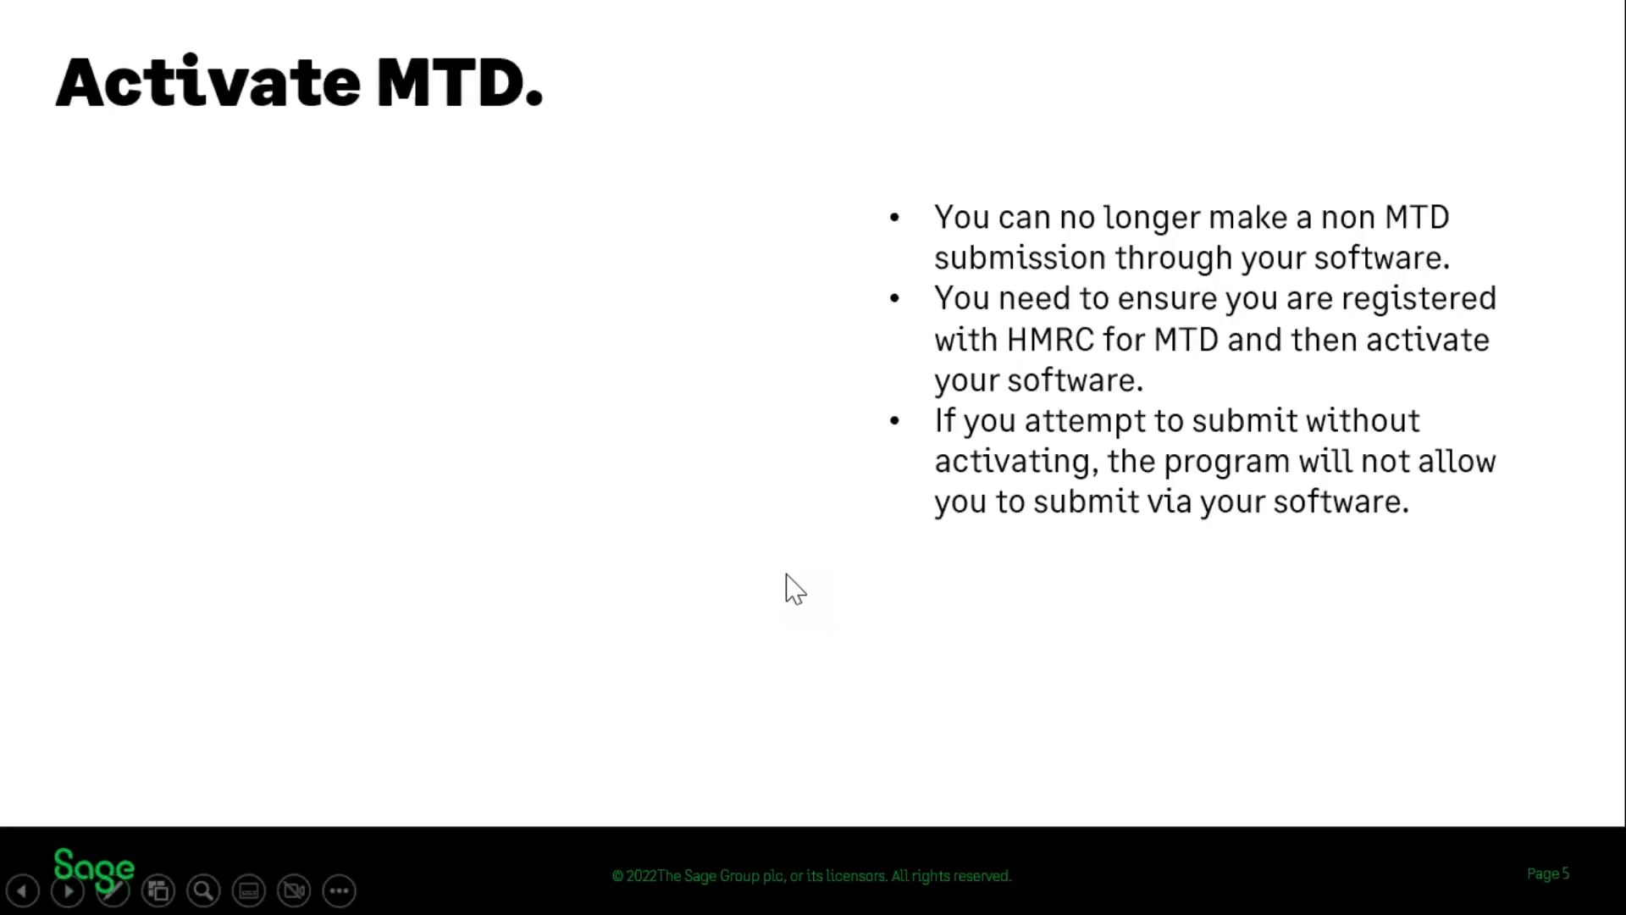
{"action": "left_click", "coordinate": [767, 572]}
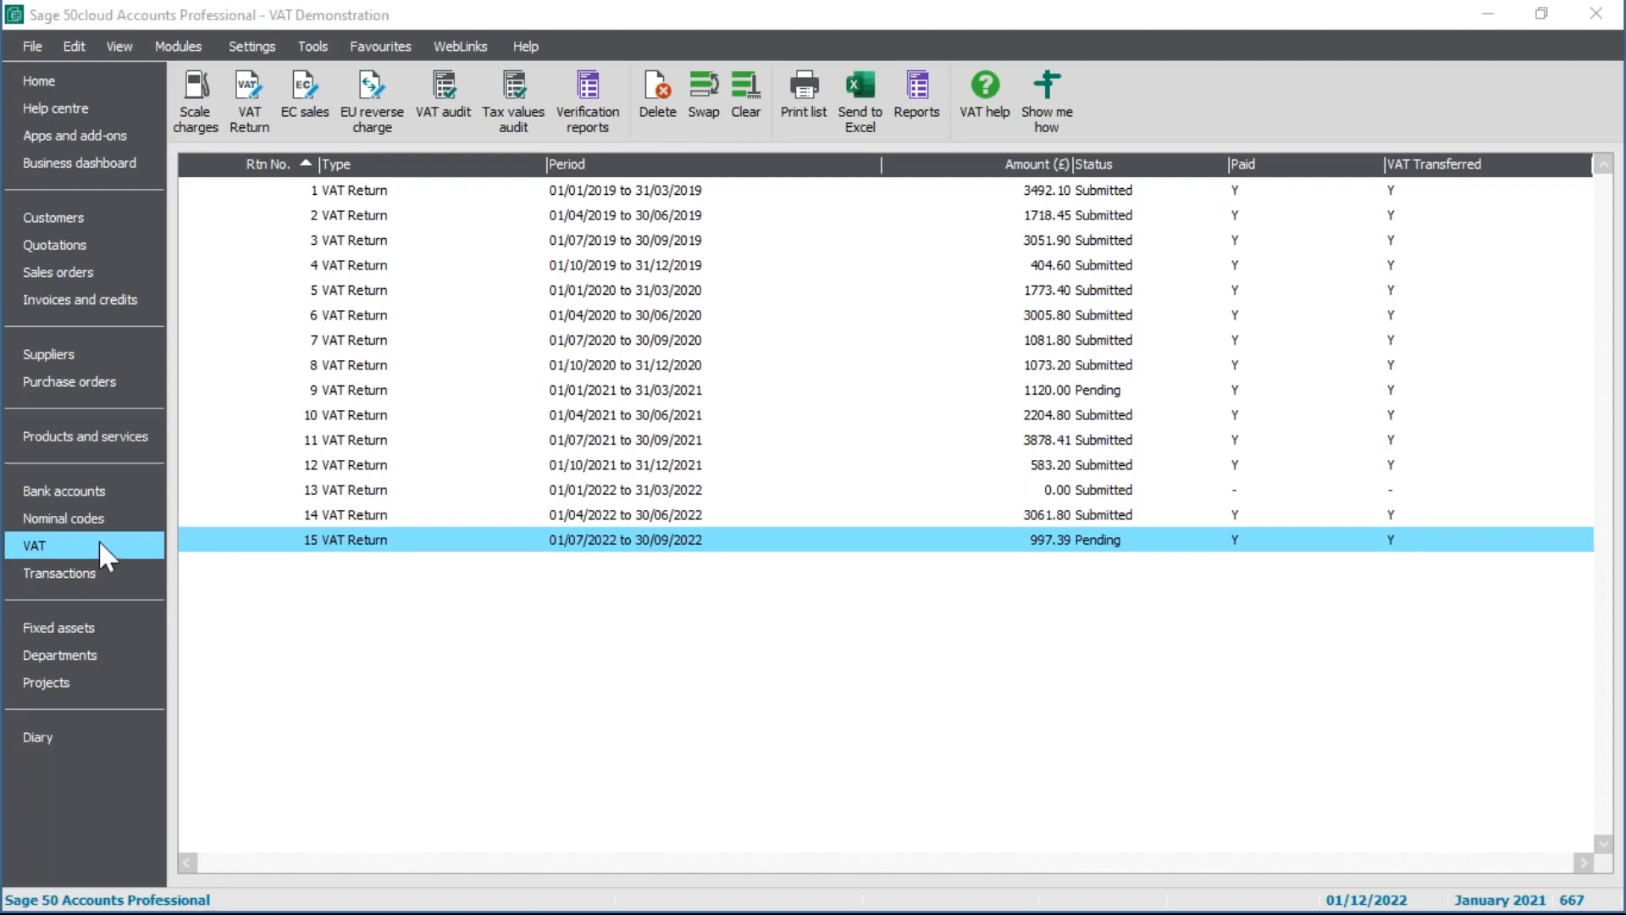
Step: Close all open windows via Settings > Configuration and re-enter the password to reach the Home page
{"action": "left_click", "coordinate": [265, 44]}
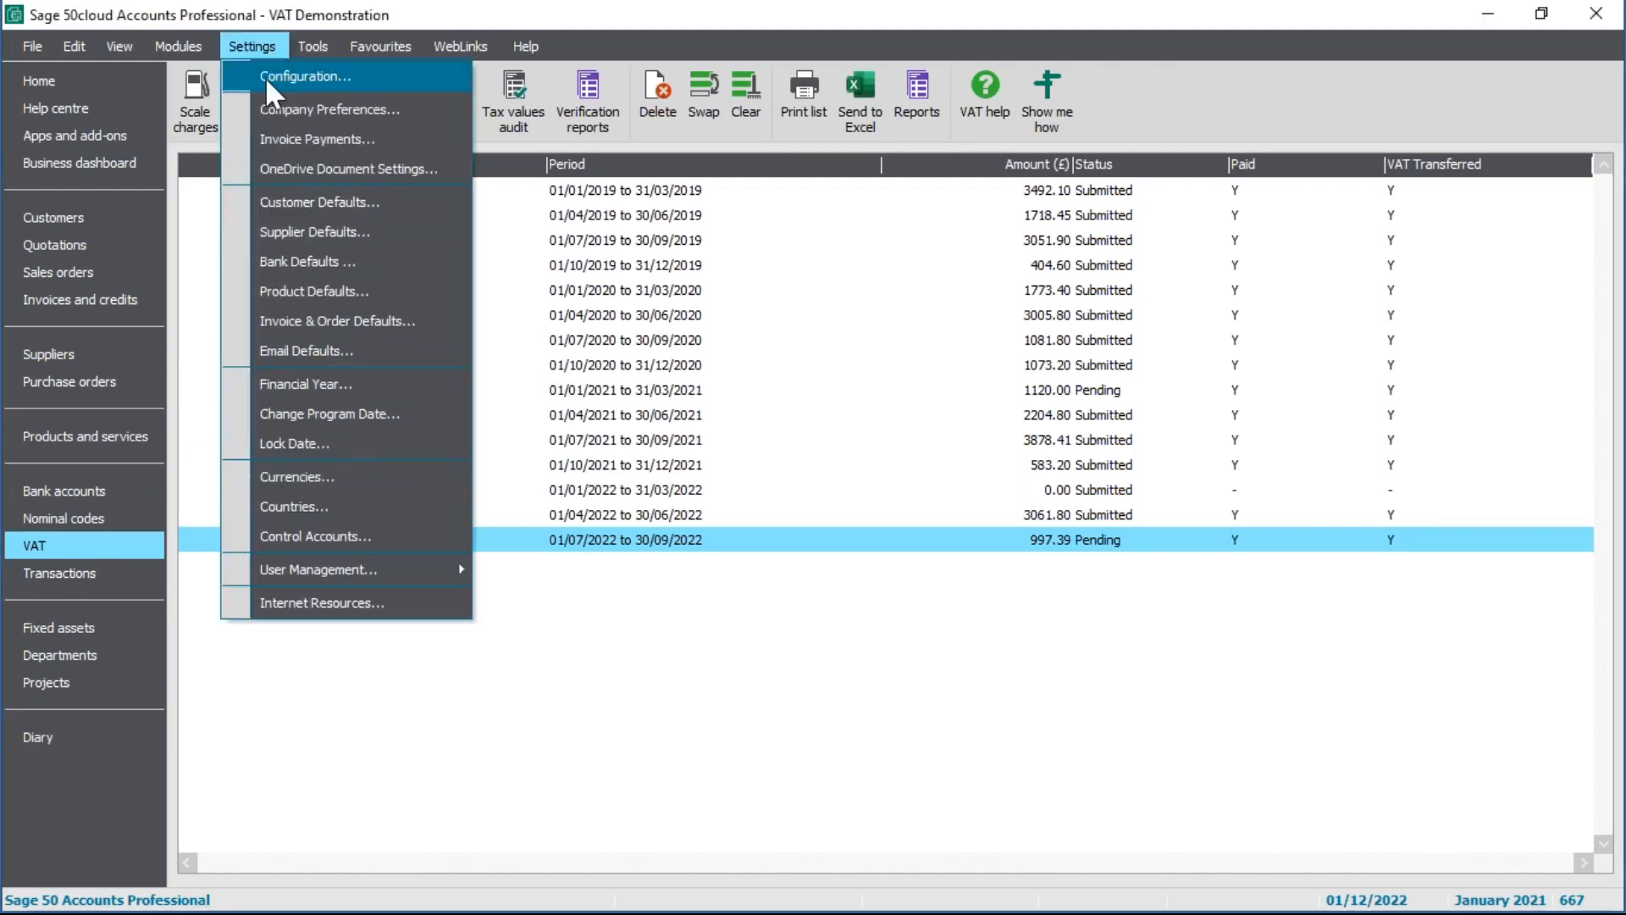
{"action": "left_click", "coordinate": [266, 78]}
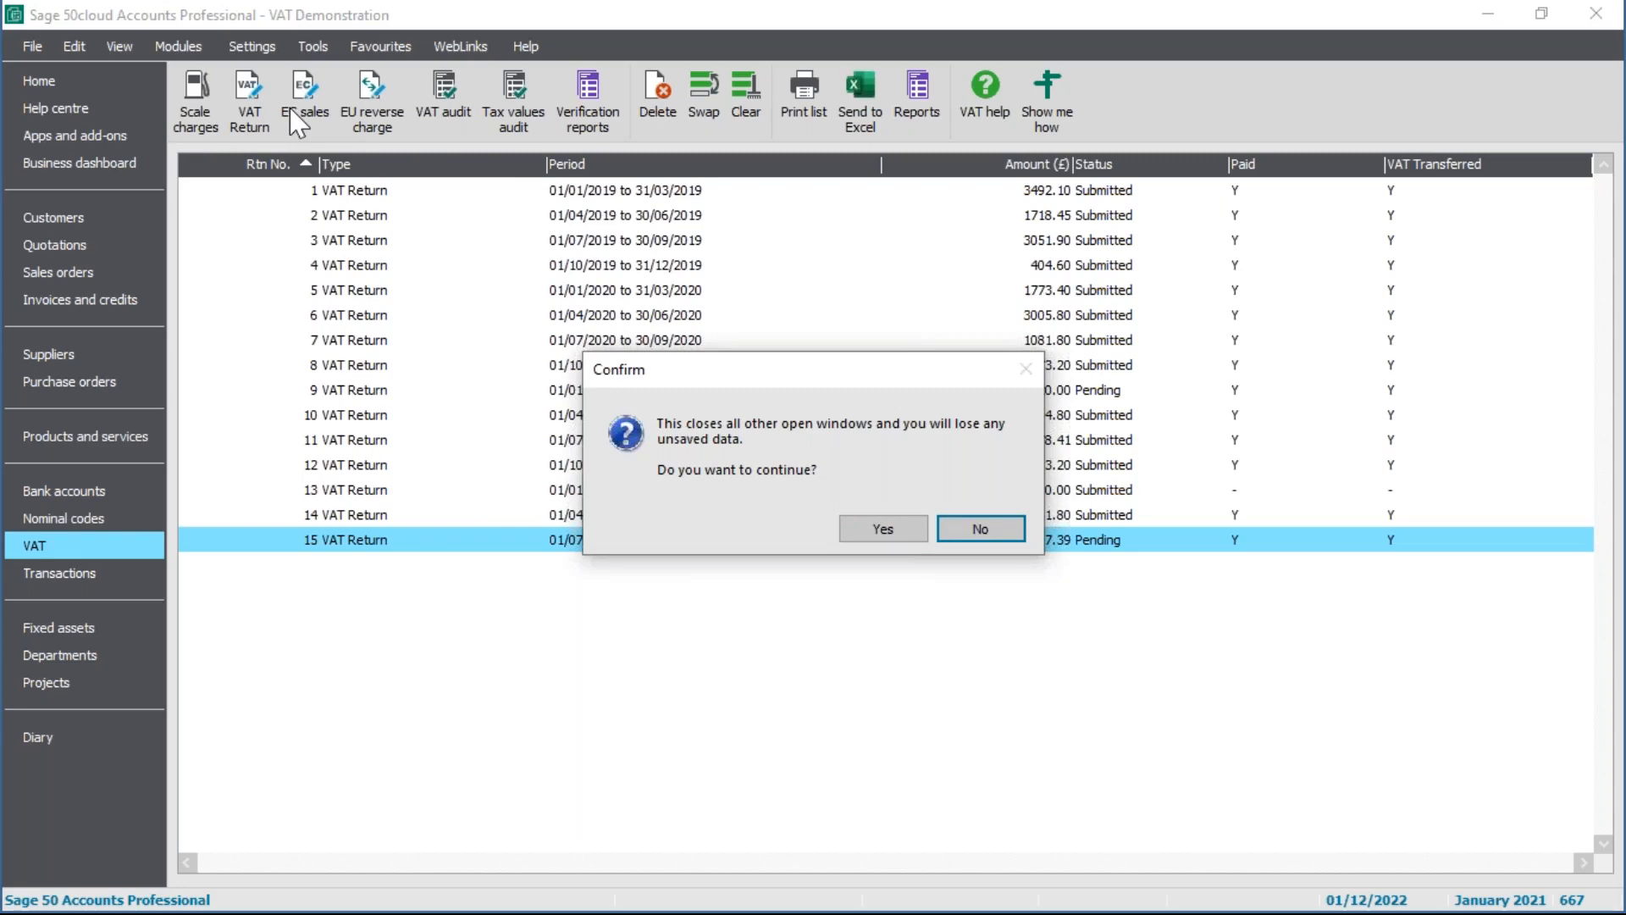
{"action": "left_click", "coordinate": [883, 528]}
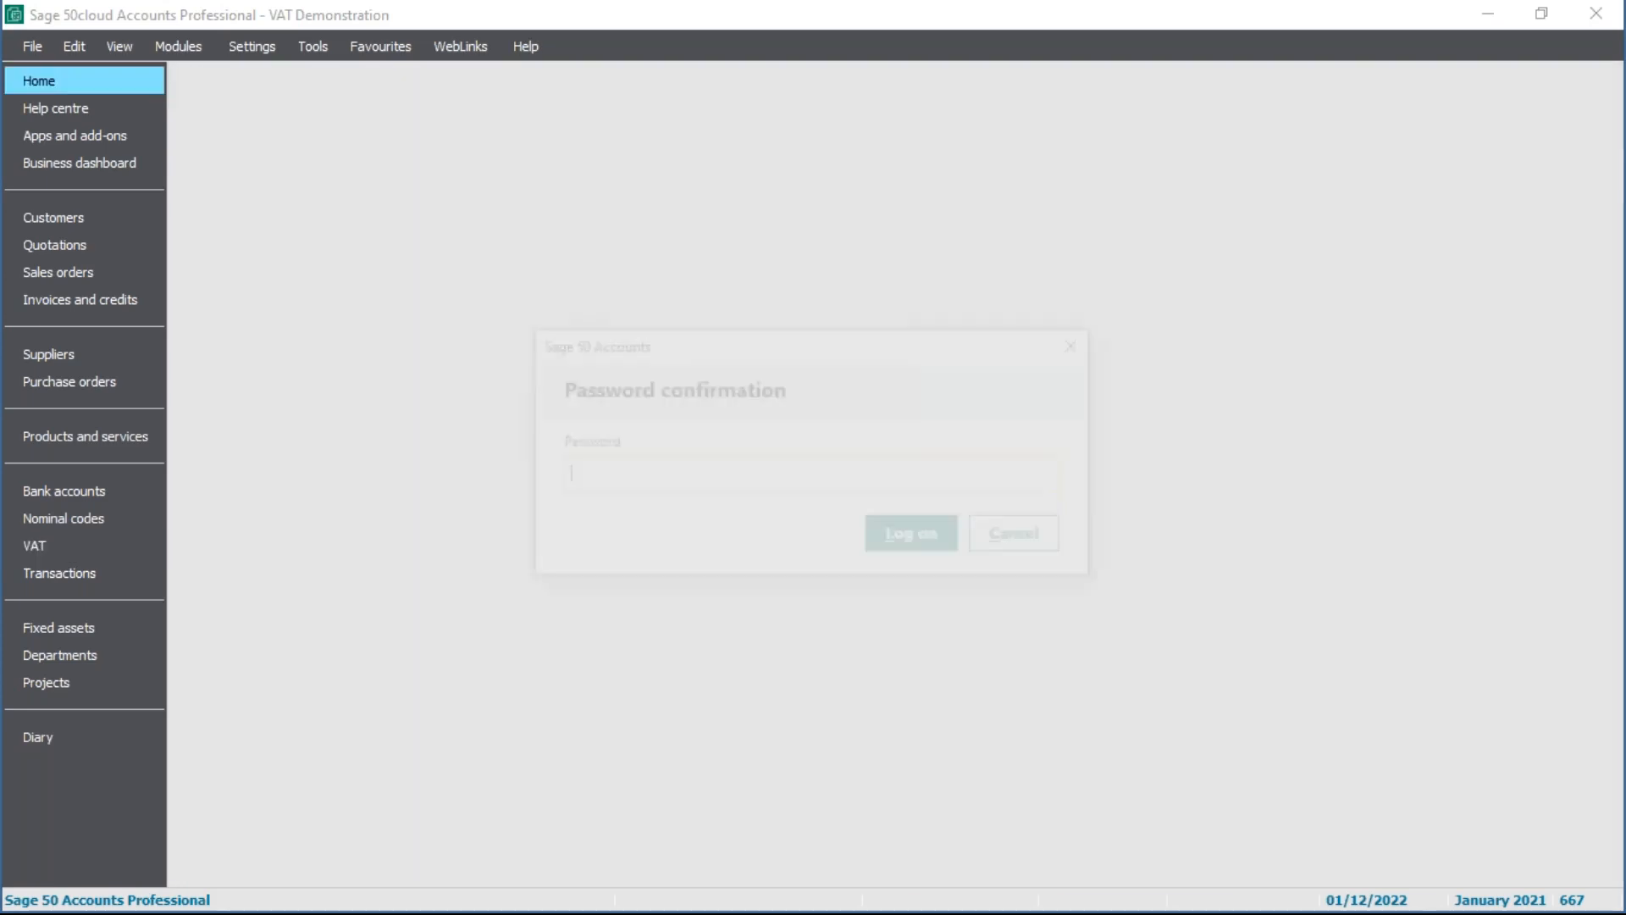
{"action": "type", "text": "•"}
{"action": "left_click", "coordinate": [924, 534]}
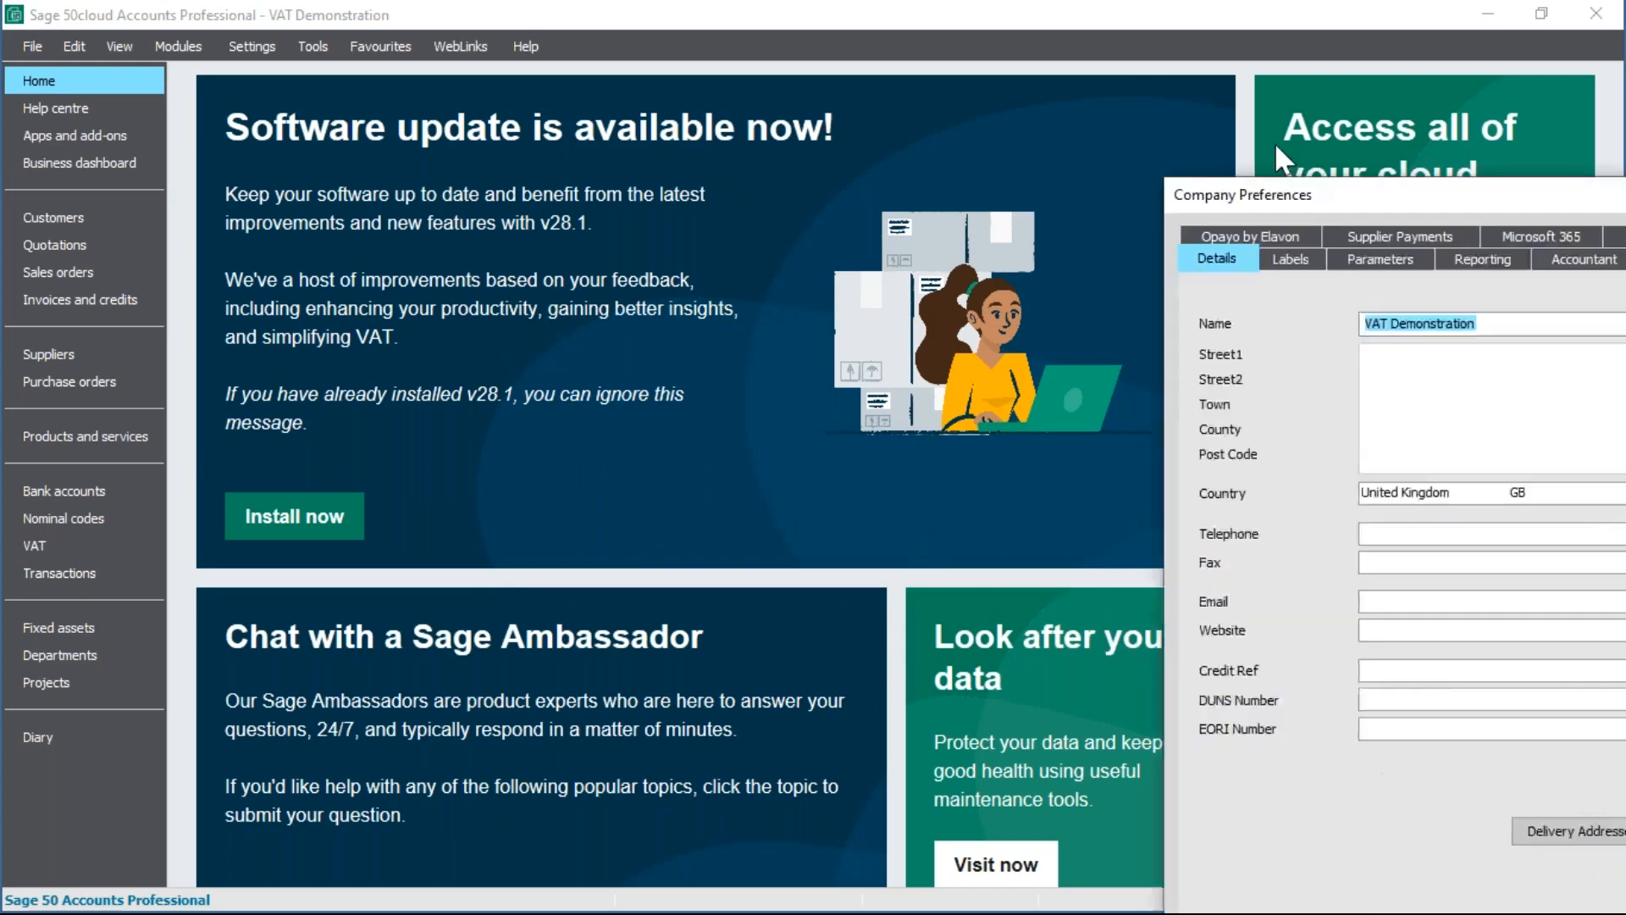
{"action": "left_click_drag", "start_coordinate": [1274, 143], "coordinate": [830, 40]}
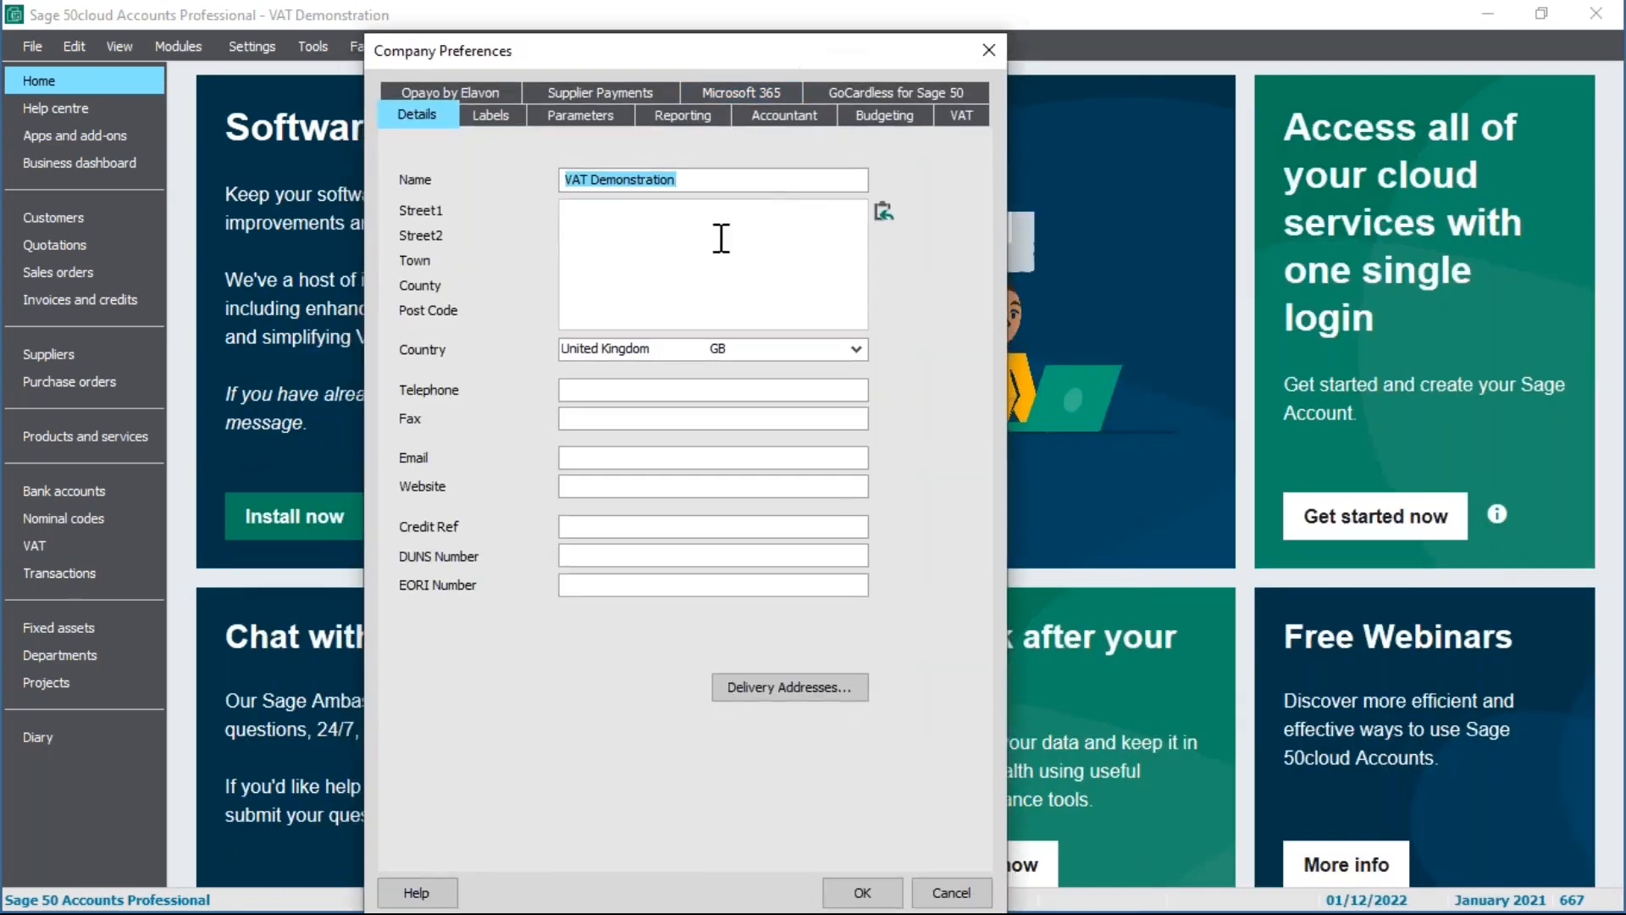
{"action": "left_click", "coordinate": [964, 121]}
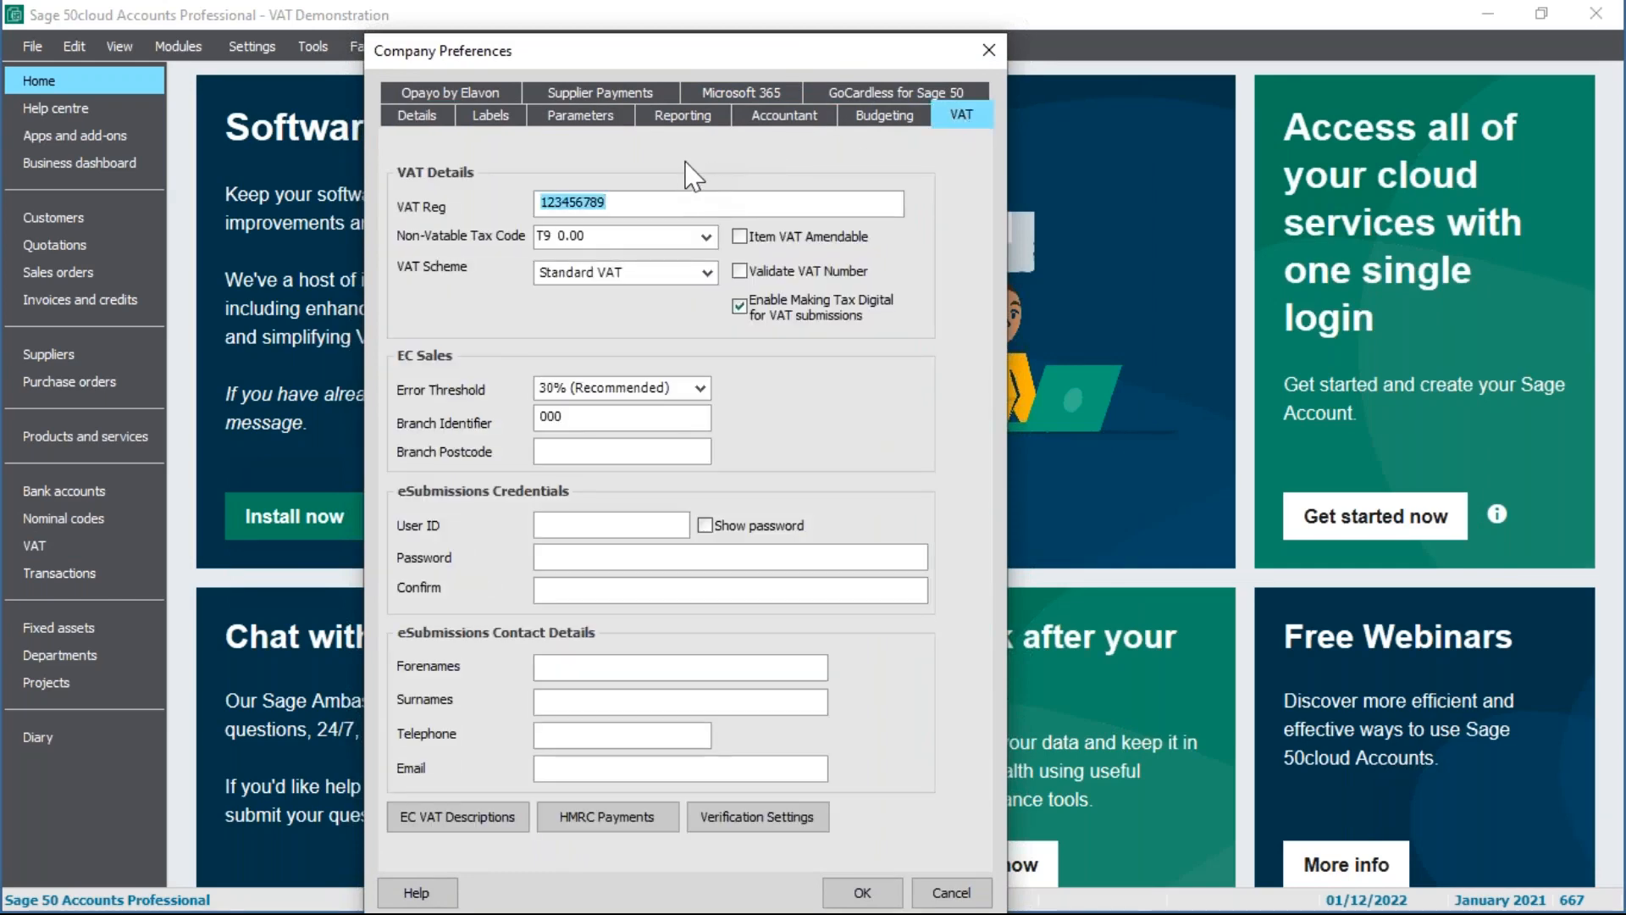
{"action": "left_click", "coordinate": [616, 203]}
{"action": "left_click", "coordinate": [843, 891]}
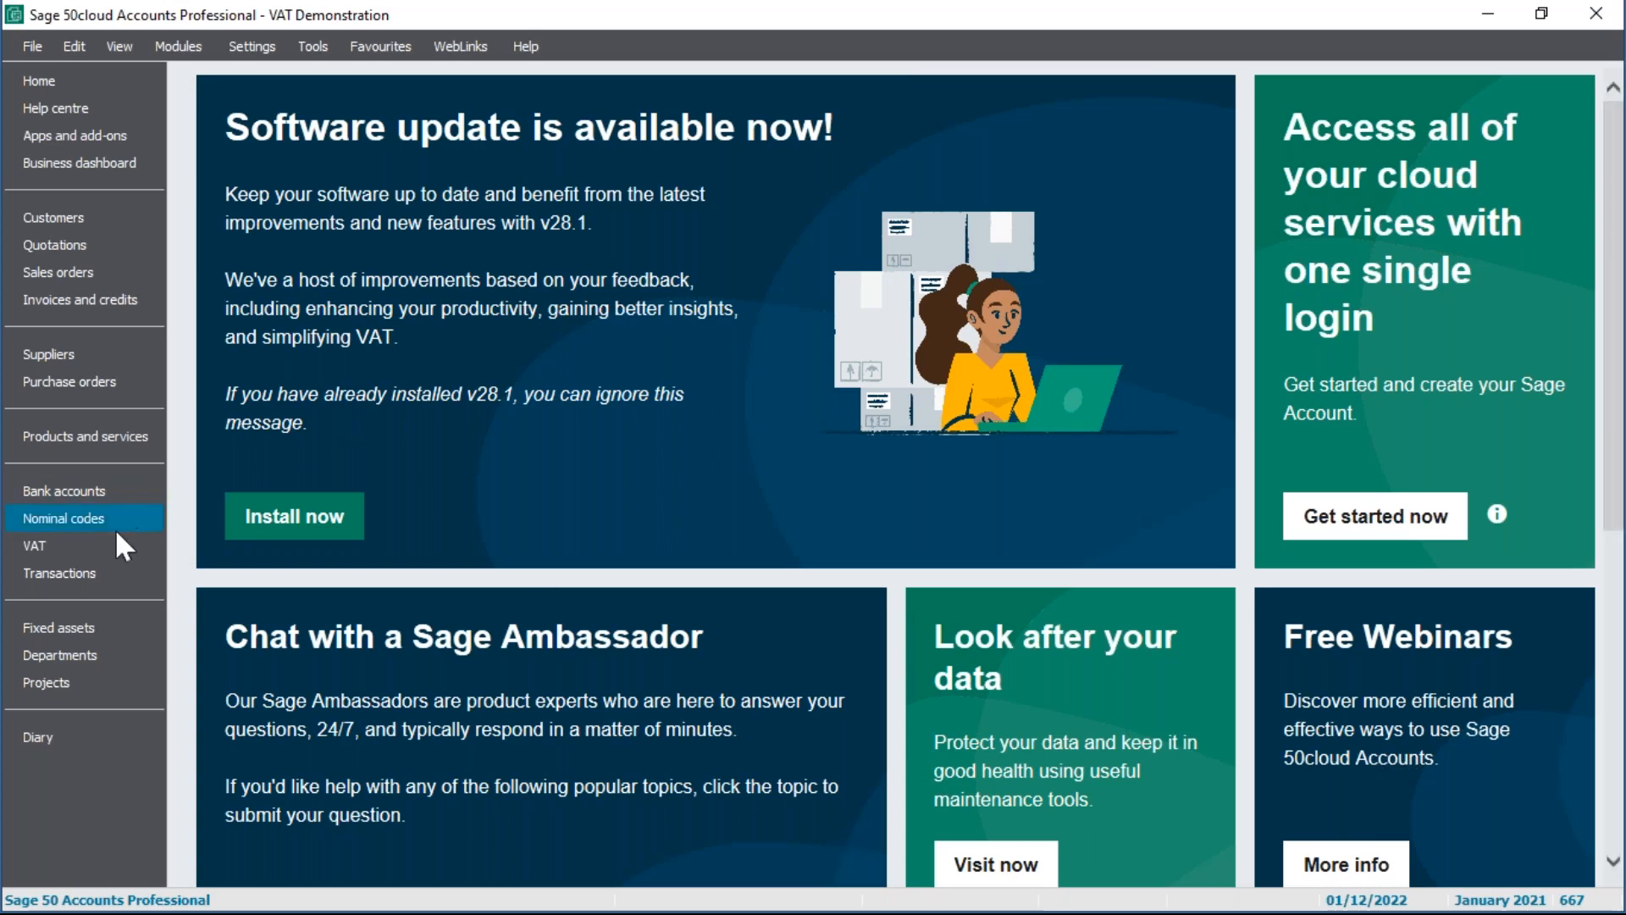
Step: Open VAT return 15 (01/07/2022–30/09/2022) and review its transferred and paid 997.39 completion
{"action": "left_click", "coordinate": [97, 542]}
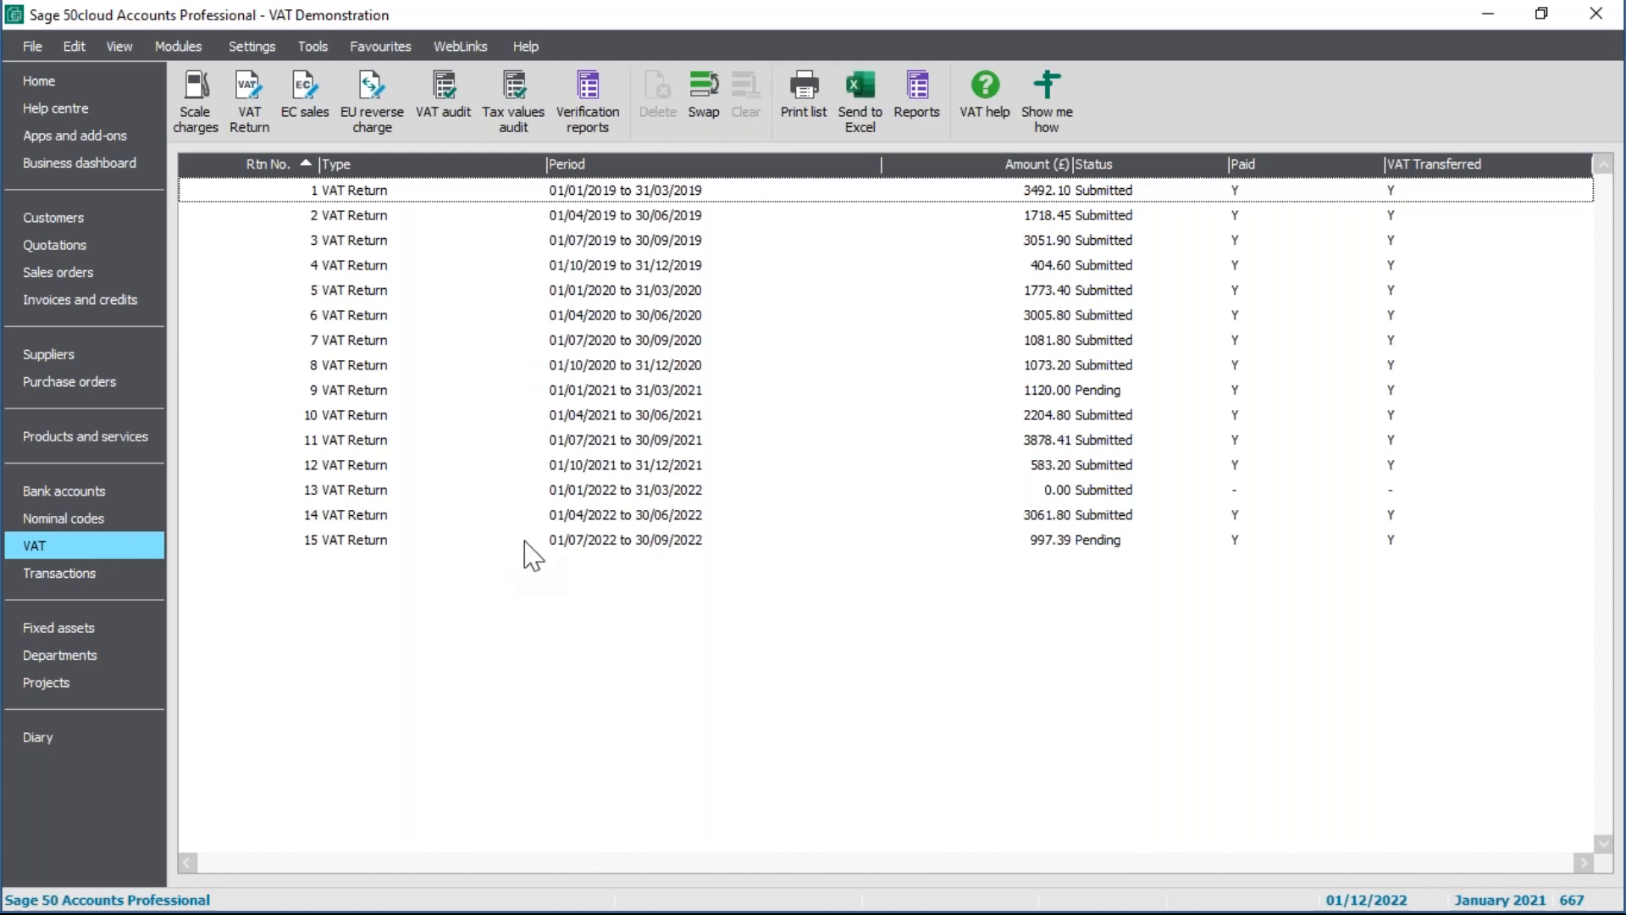
{"action": "left_click", "coordinate": [559, 542]}
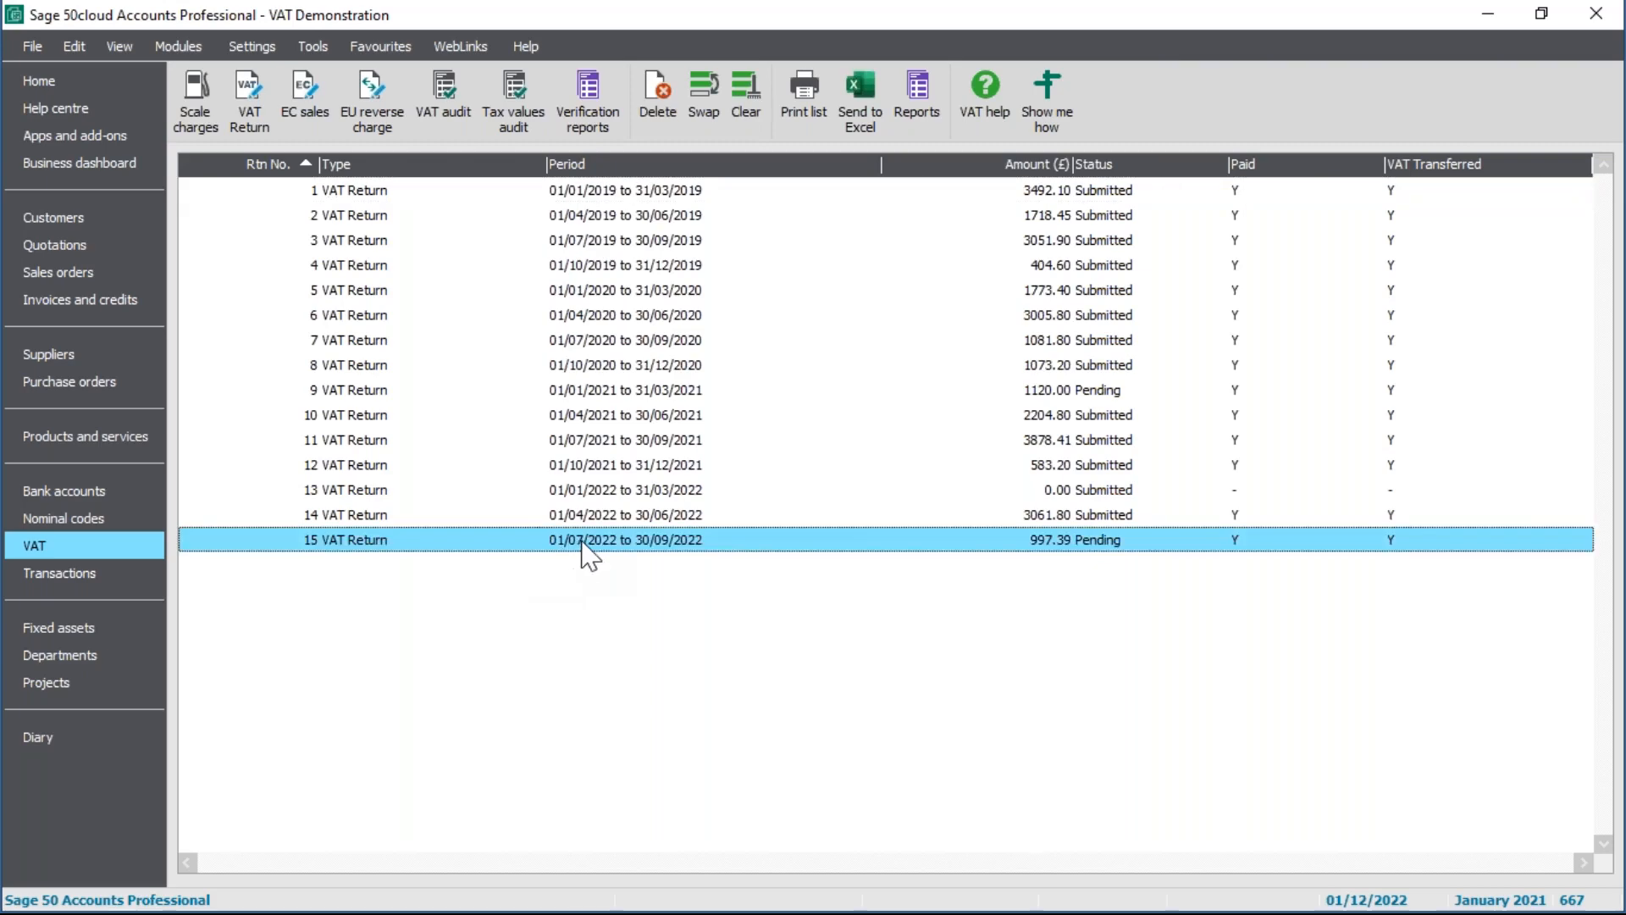
{"action": "double_click", "coordinate": [587, 550]}
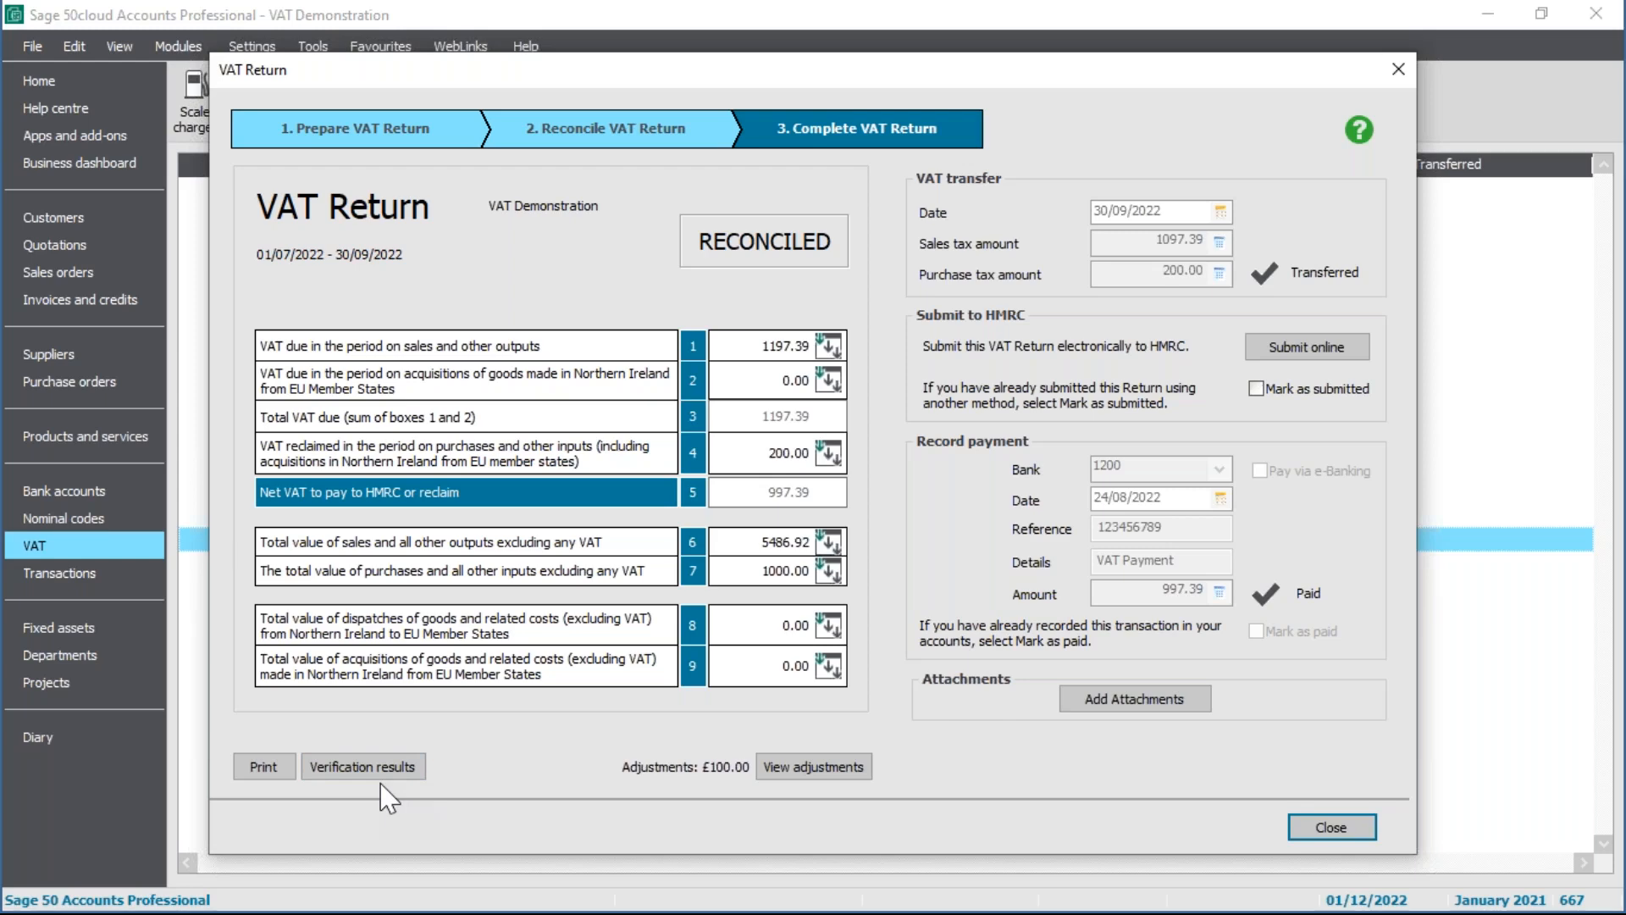
{"action": "left_click", "coordinate": [1365, 831]}
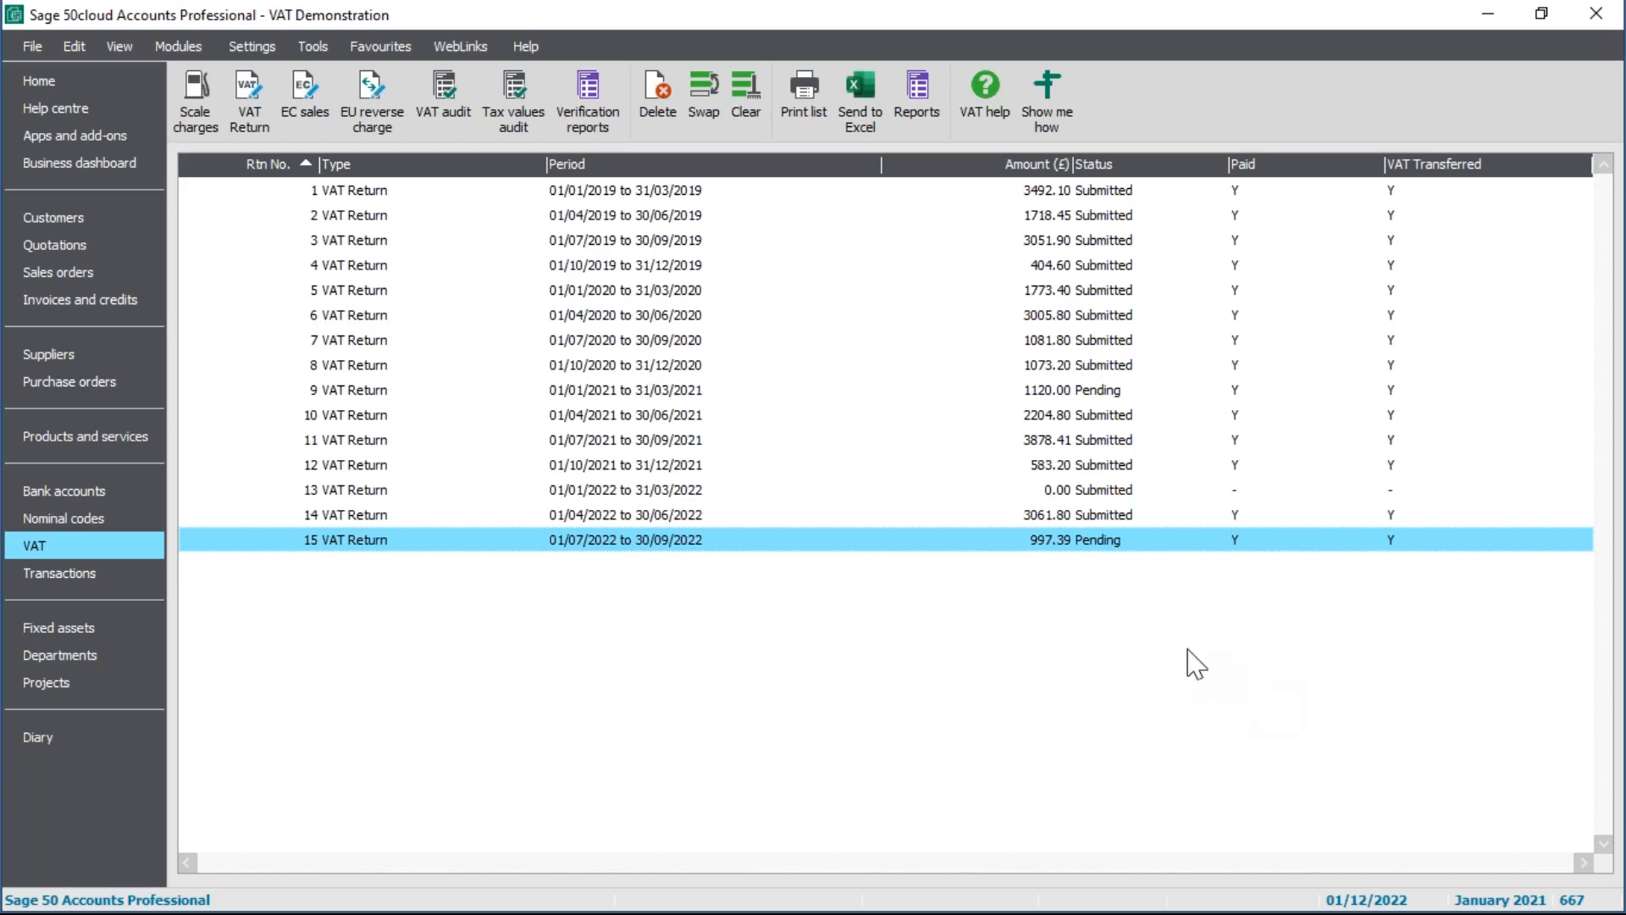
{"action": "left_click", "coordinate": [259, 118]}
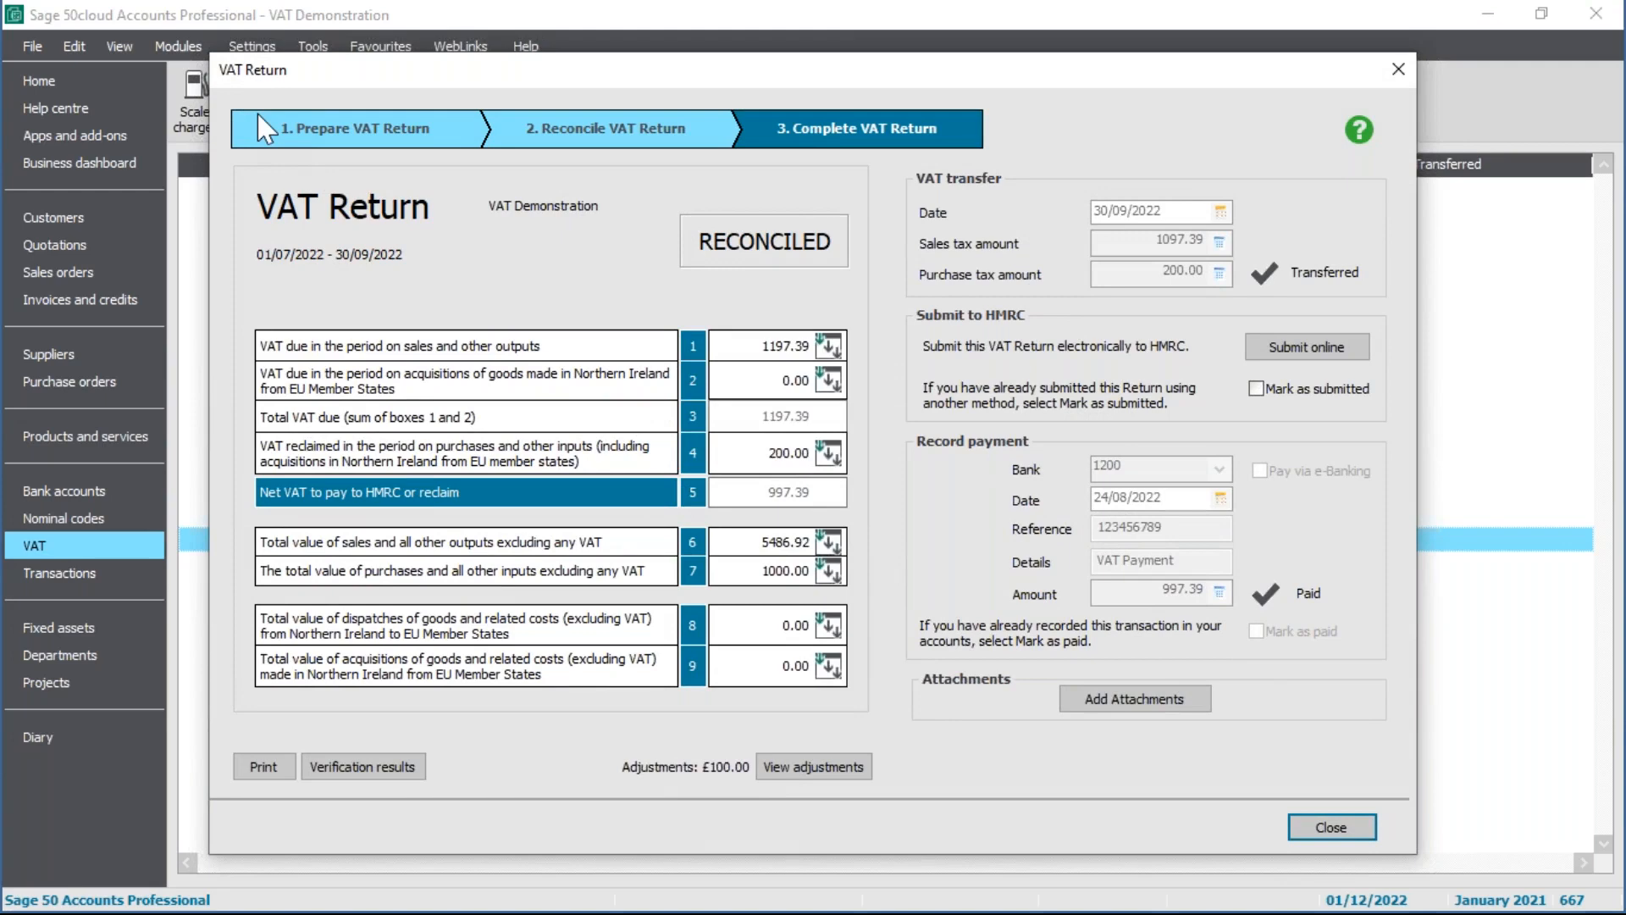
Step: Close the July–September return and clear the return 15 selection in the VAT returns list
{"action": "left_click", "coordinate": [1332, 826]}
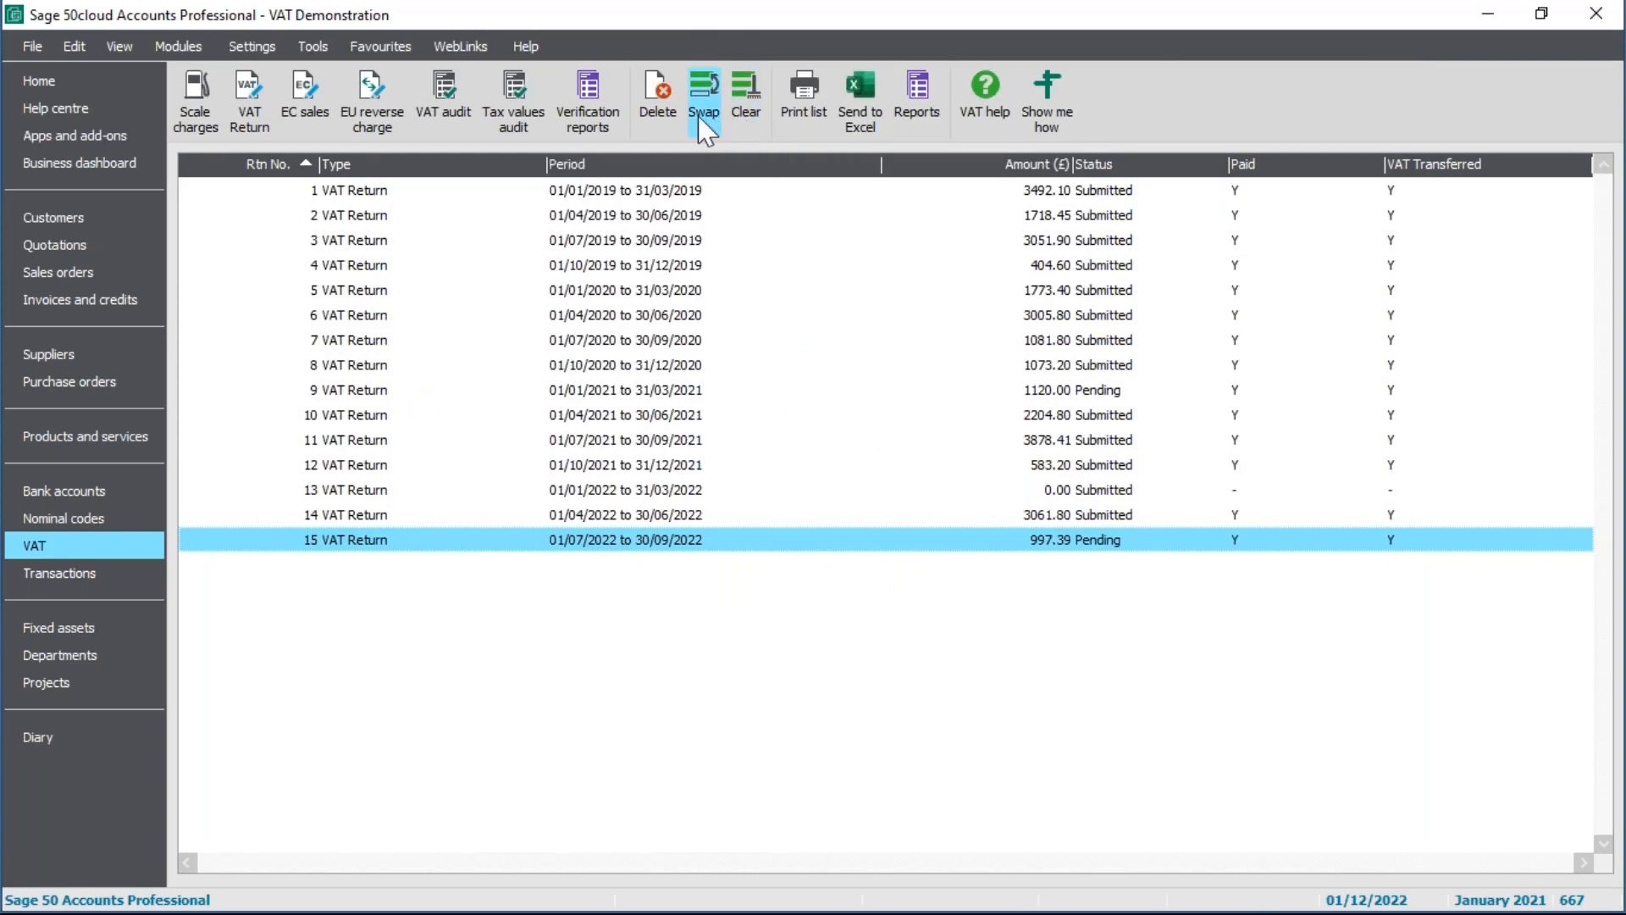
{"action": "left_click", "coordinate": [743, 115]}
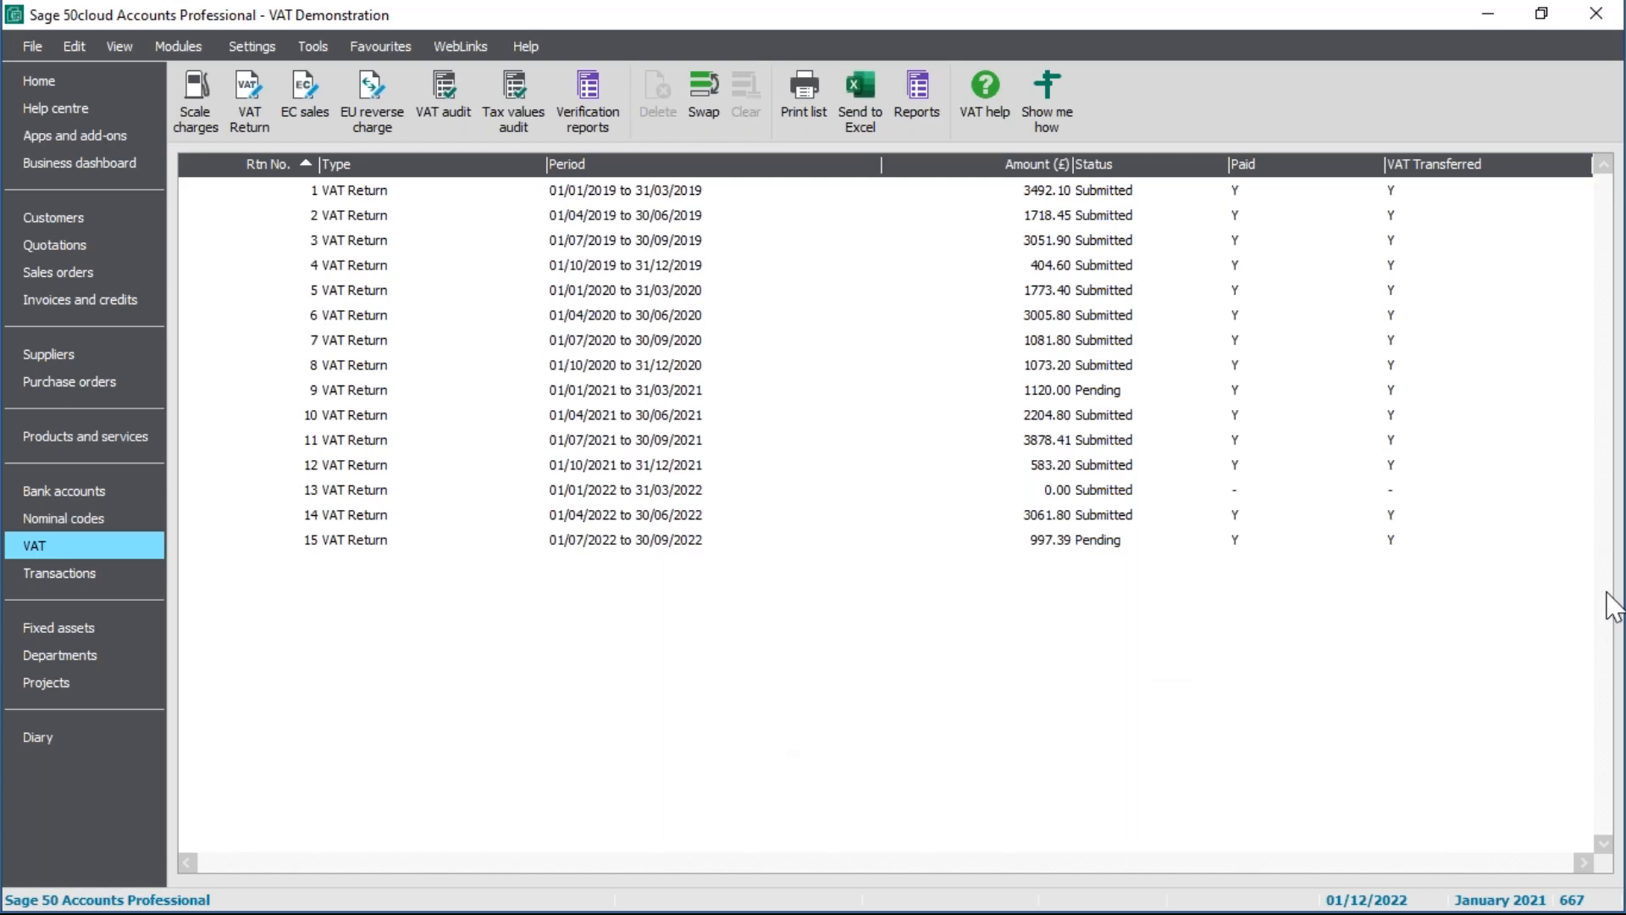
{"action": "left_click", "coordinate": [556, 547]}
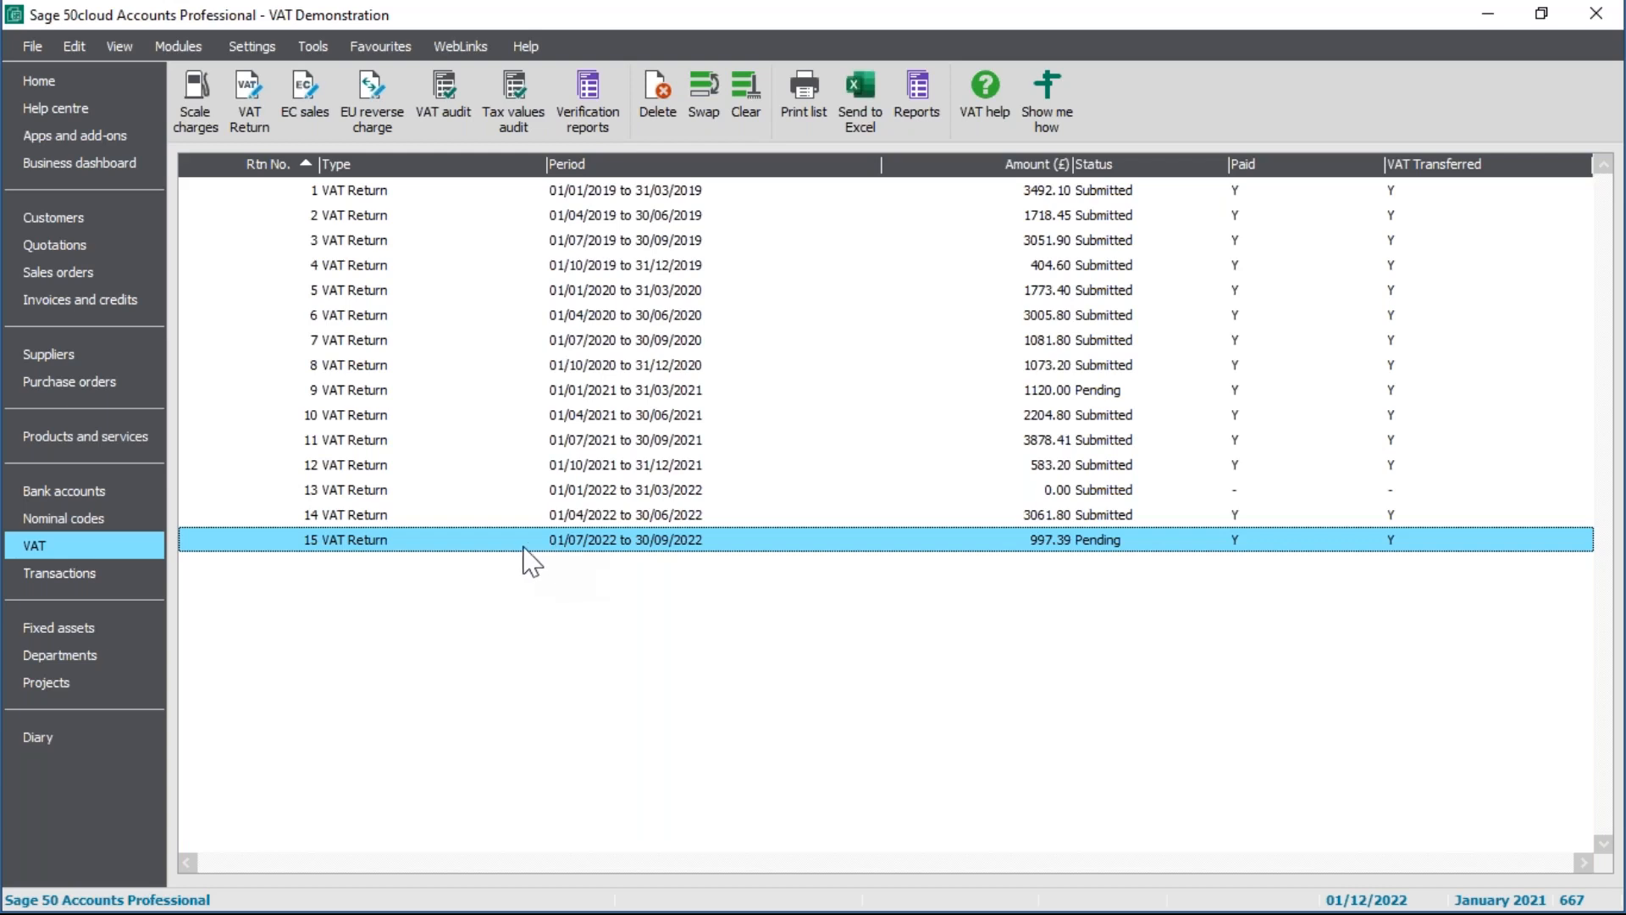
{"action": "left_click", "coordinate": [742, 110]}
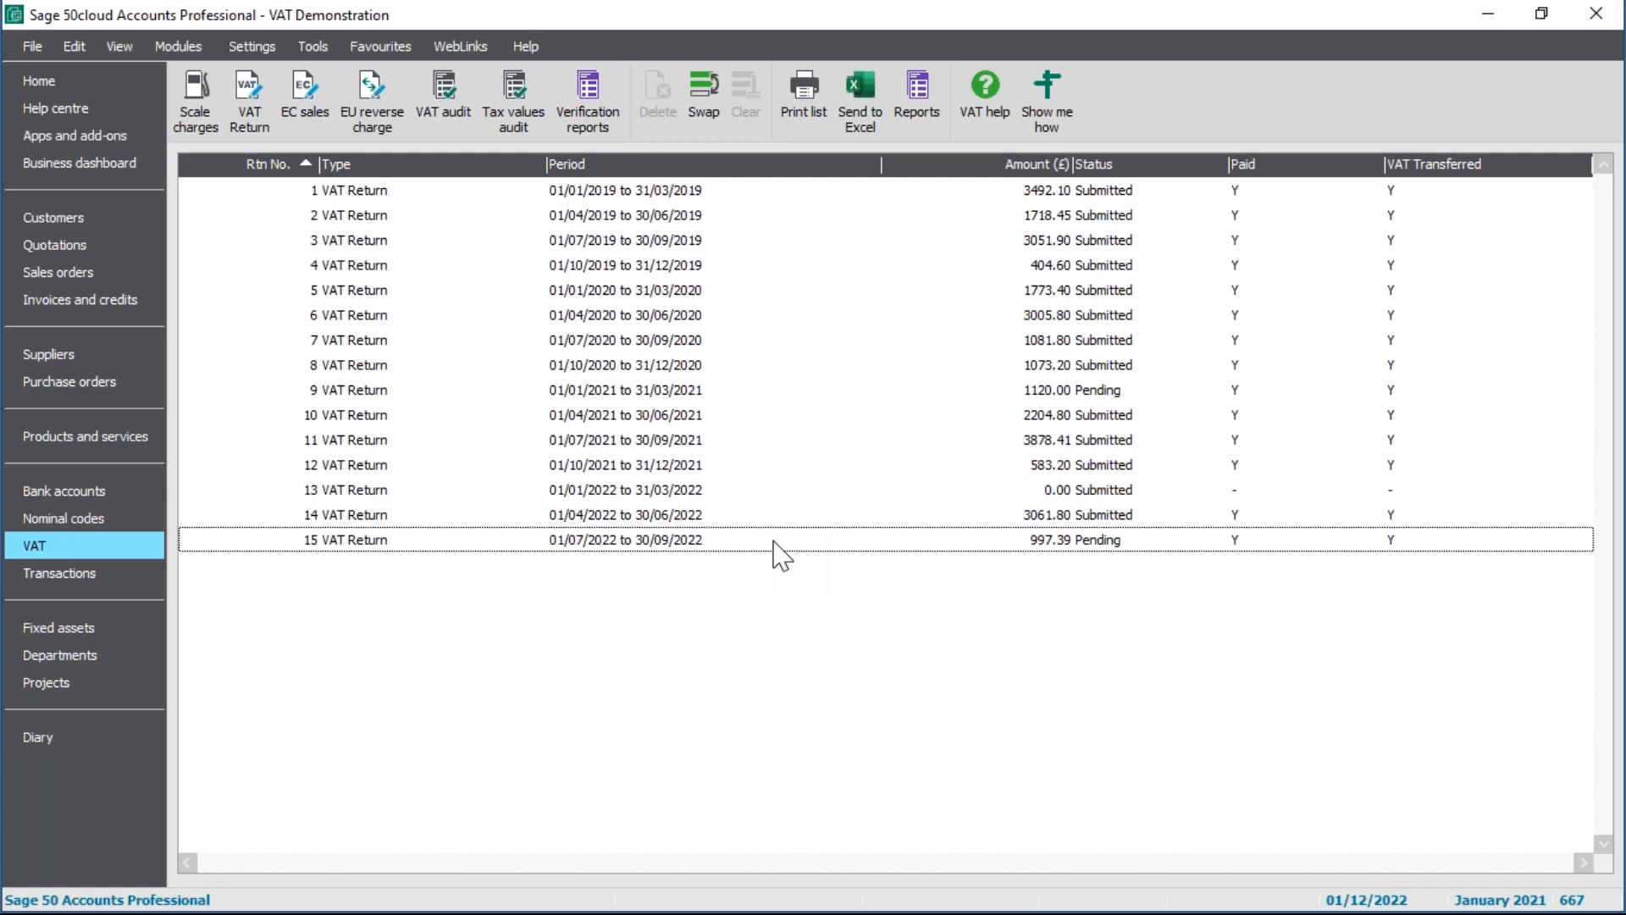
Step: Start a new VAT return at 1. Prepare VAT Return and reposition its window
{"action": "left_click", "coordinate": [249, 100]}
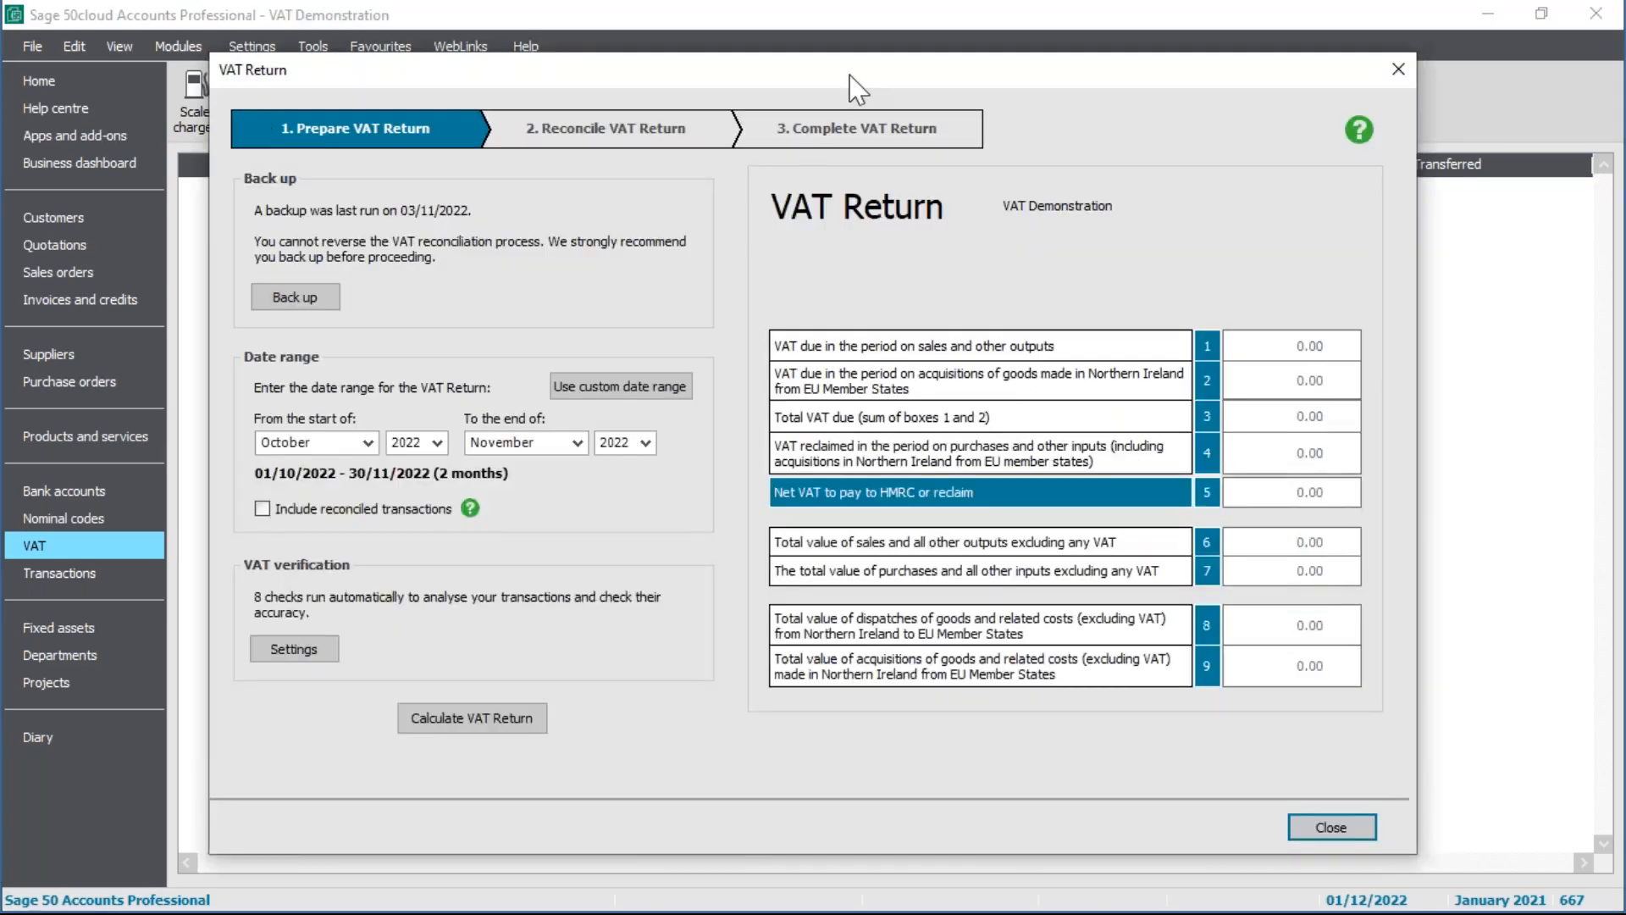
{"action": "left_click_drag", "start_coordinate": [850, 75], "coordinate": [873, 62]}
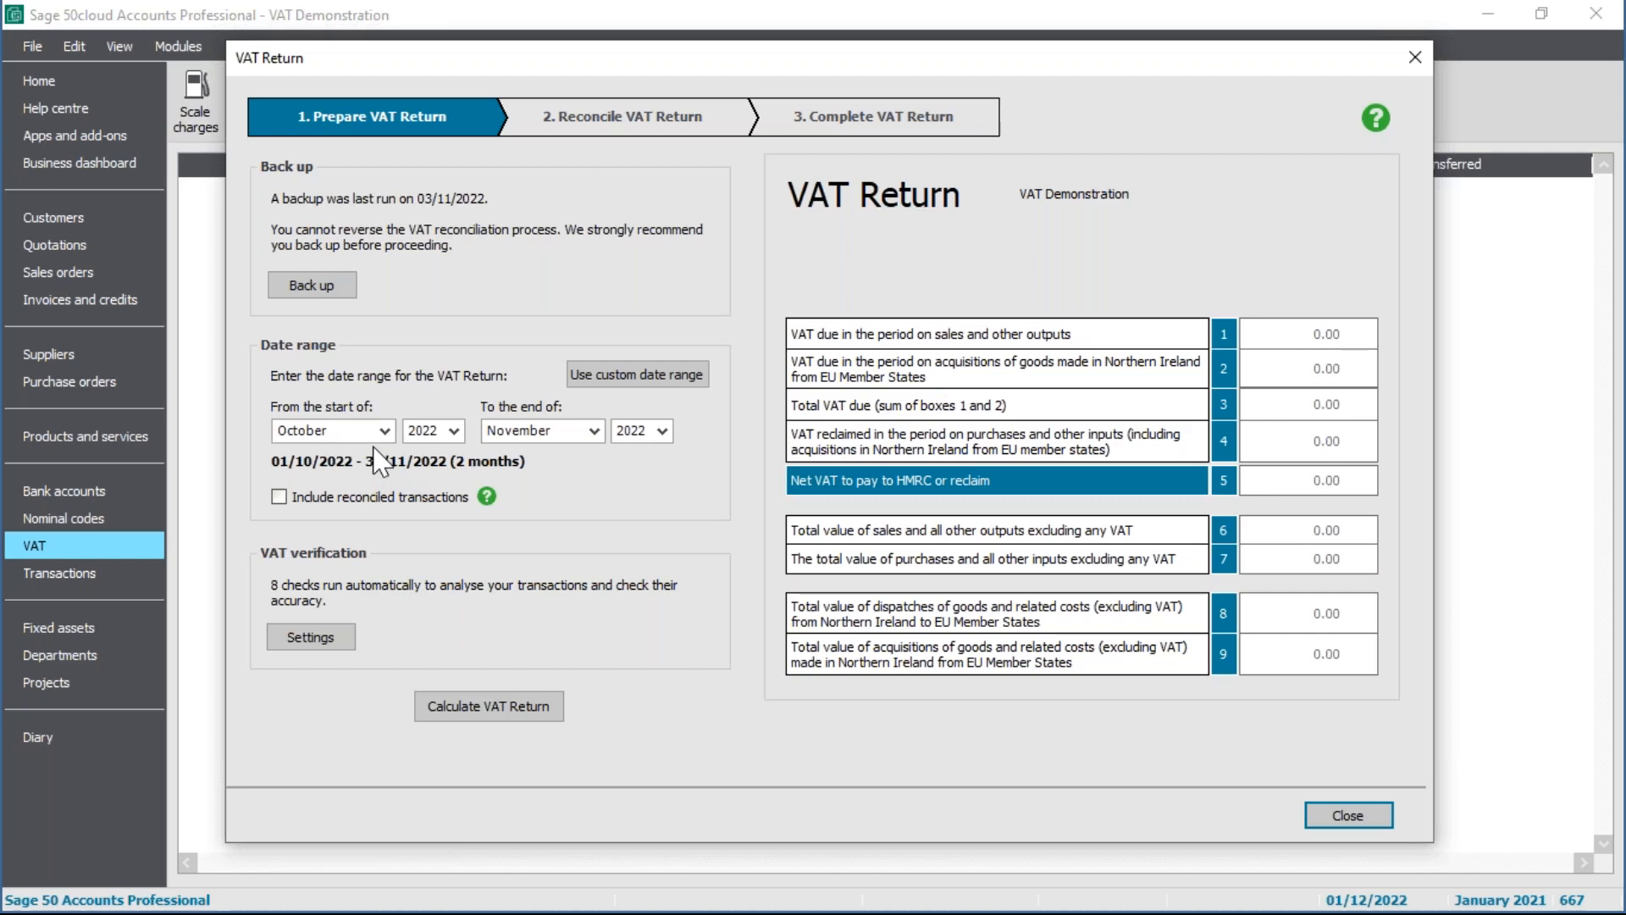
Step: Make the period end in December and switch to a custom From/To date range
{"action": "left_click", "coordinate": [593, 430]}
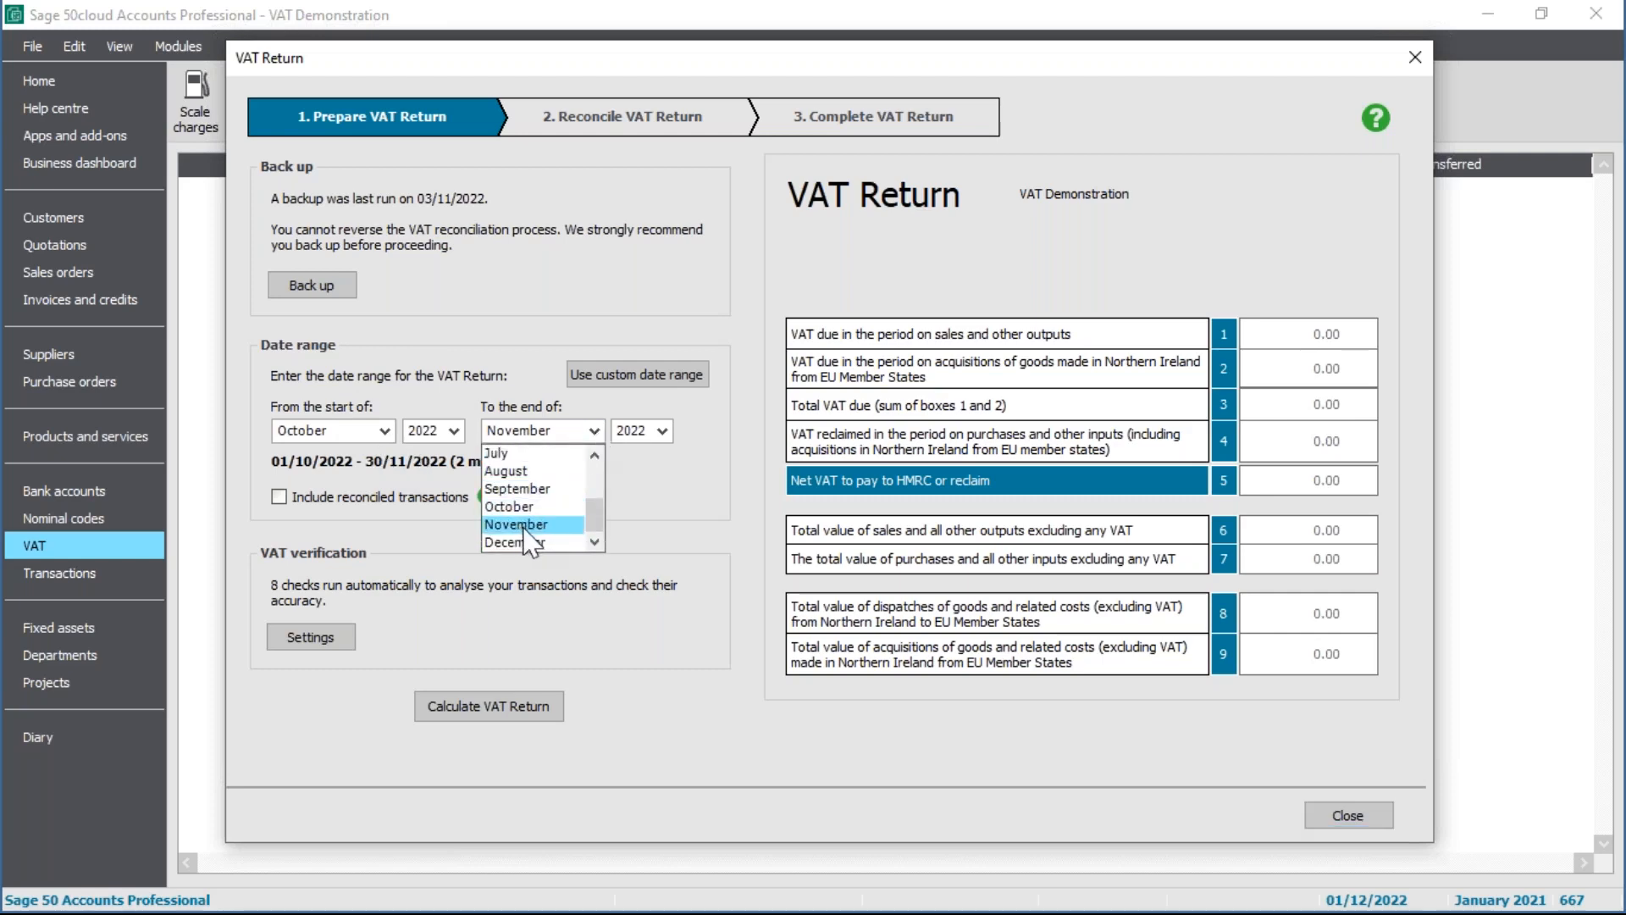
{"action": "left_click", "coordinate": [524, 541]}
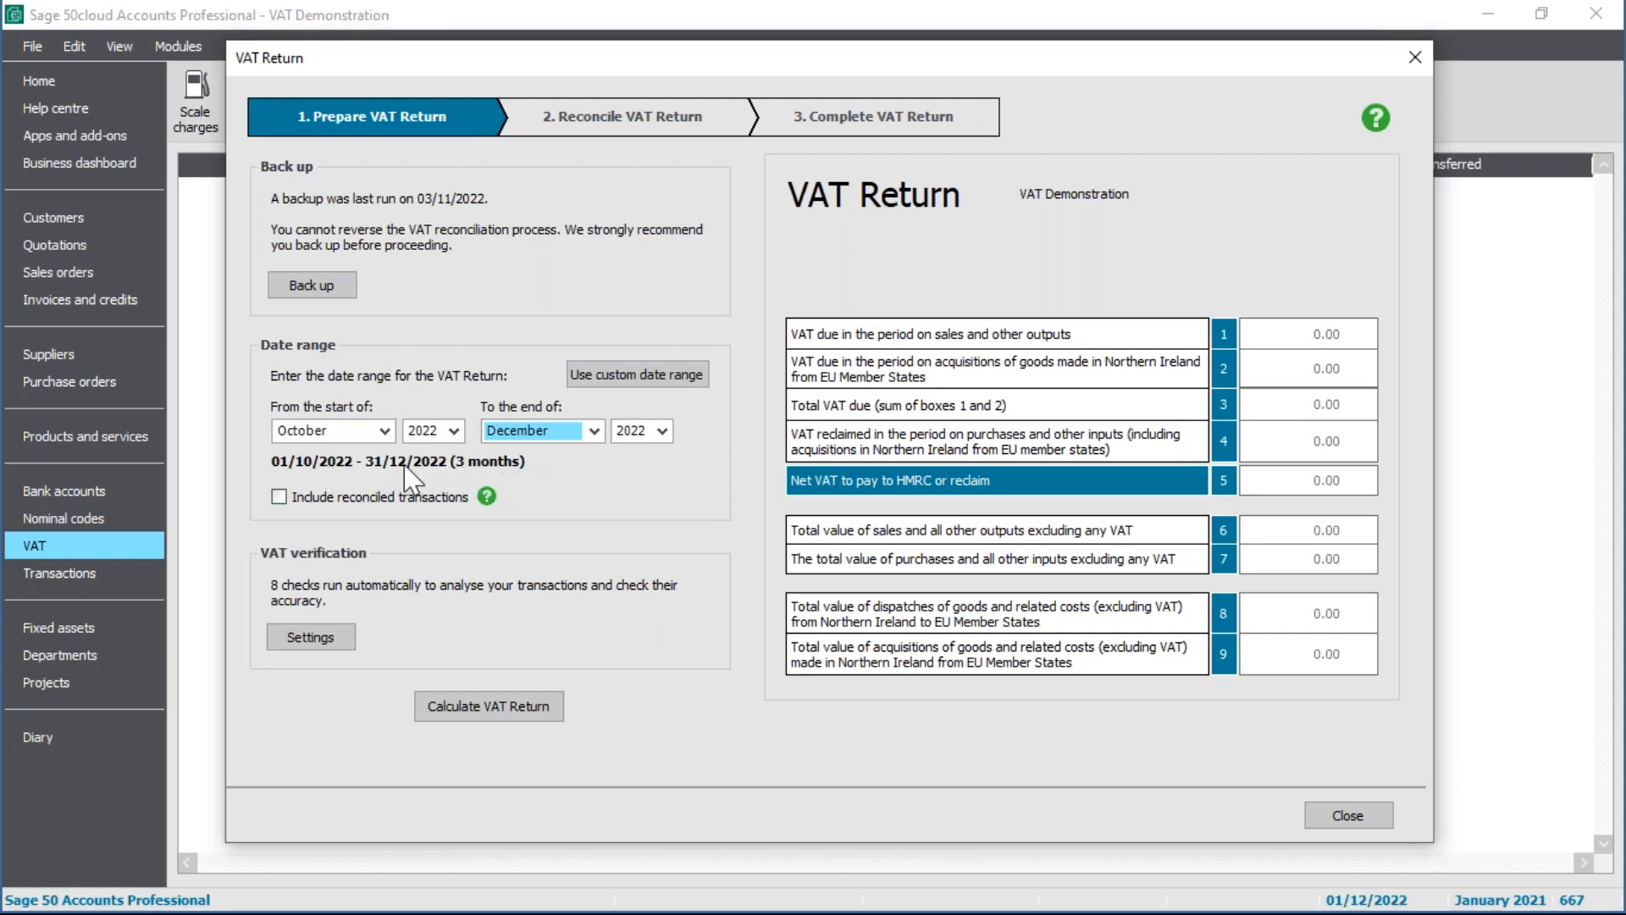
{"action": "left_click", "coordinate": [673, 381]}
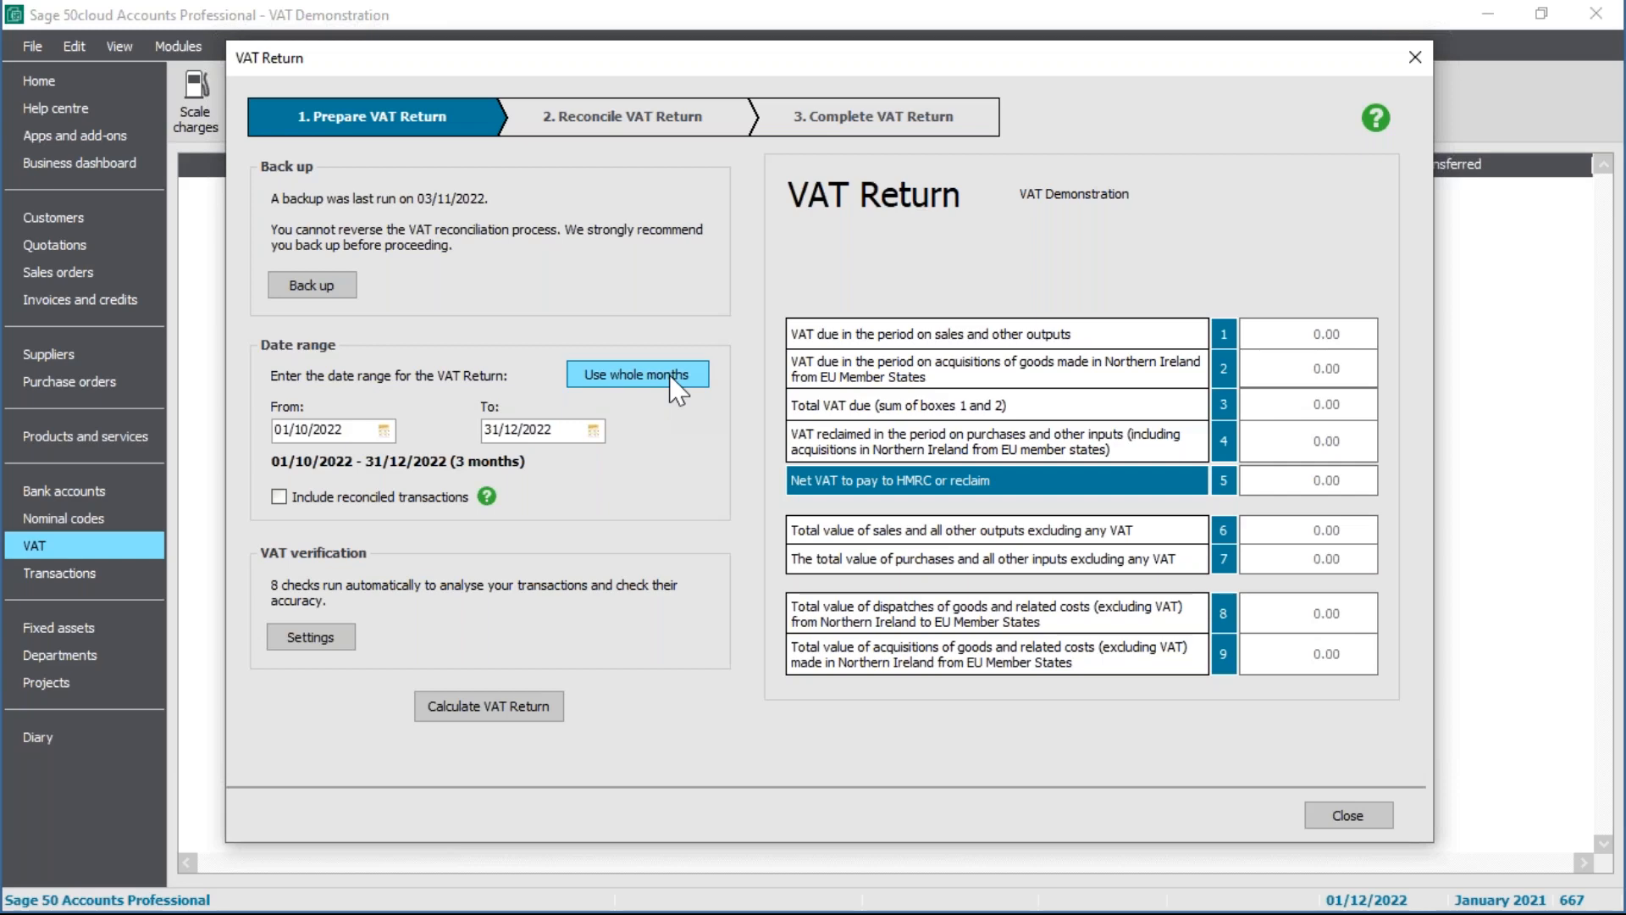
Step: Switch the period back to whole months covering October–December 2022
{"action": "left_click", "coordinate": [670, 377]}
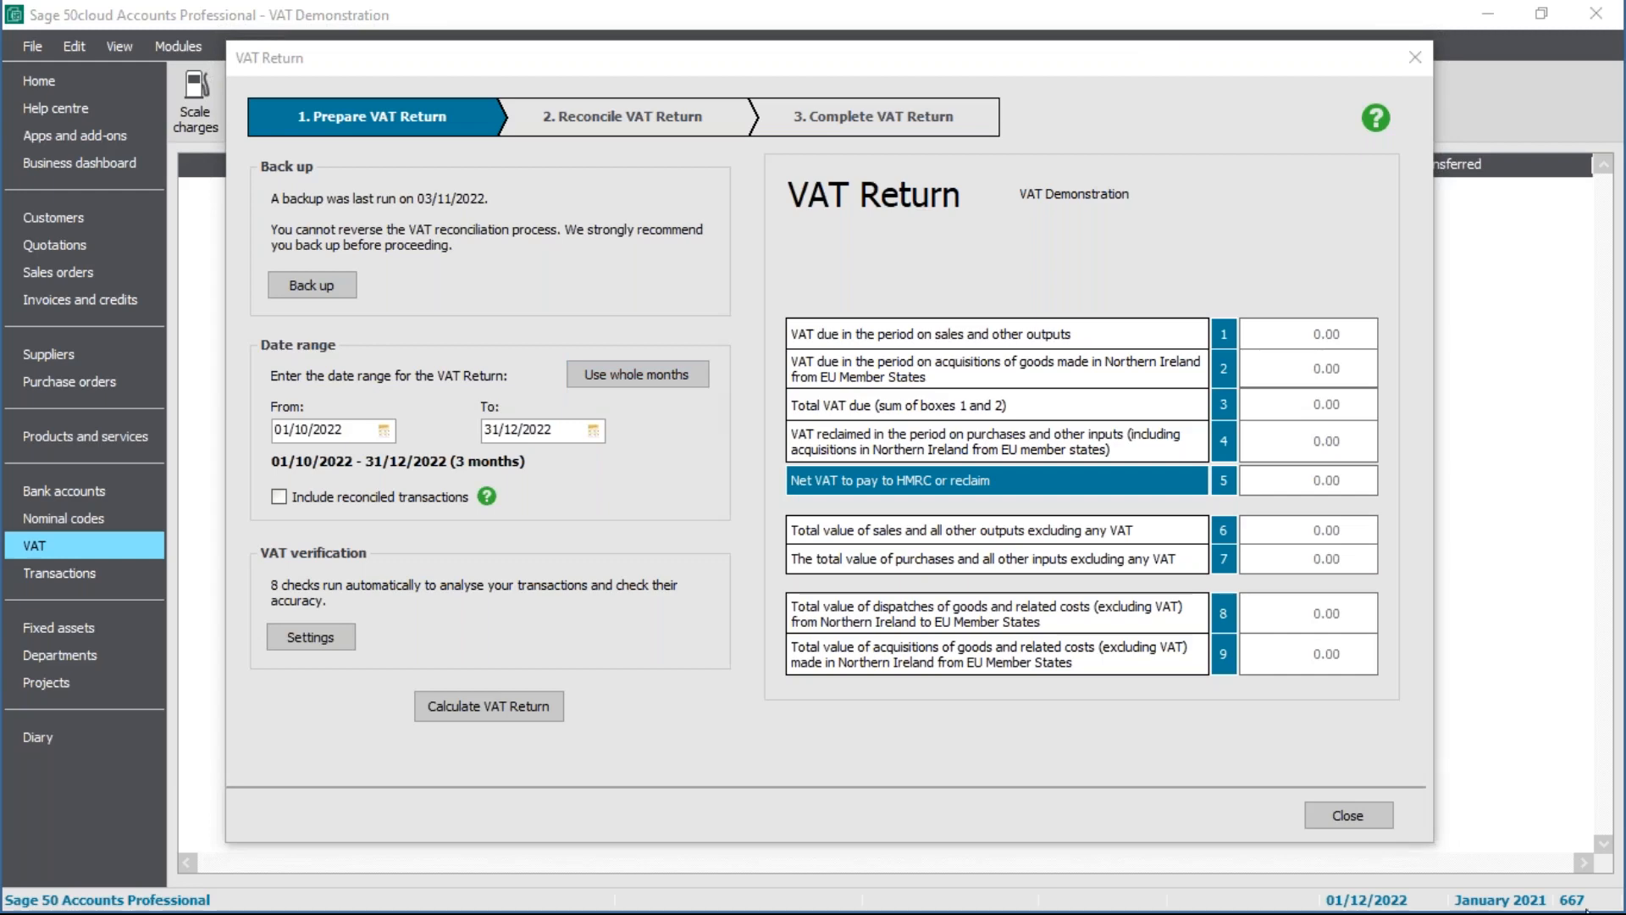
{"action": "left_click", "coordinate": [664, 381]}
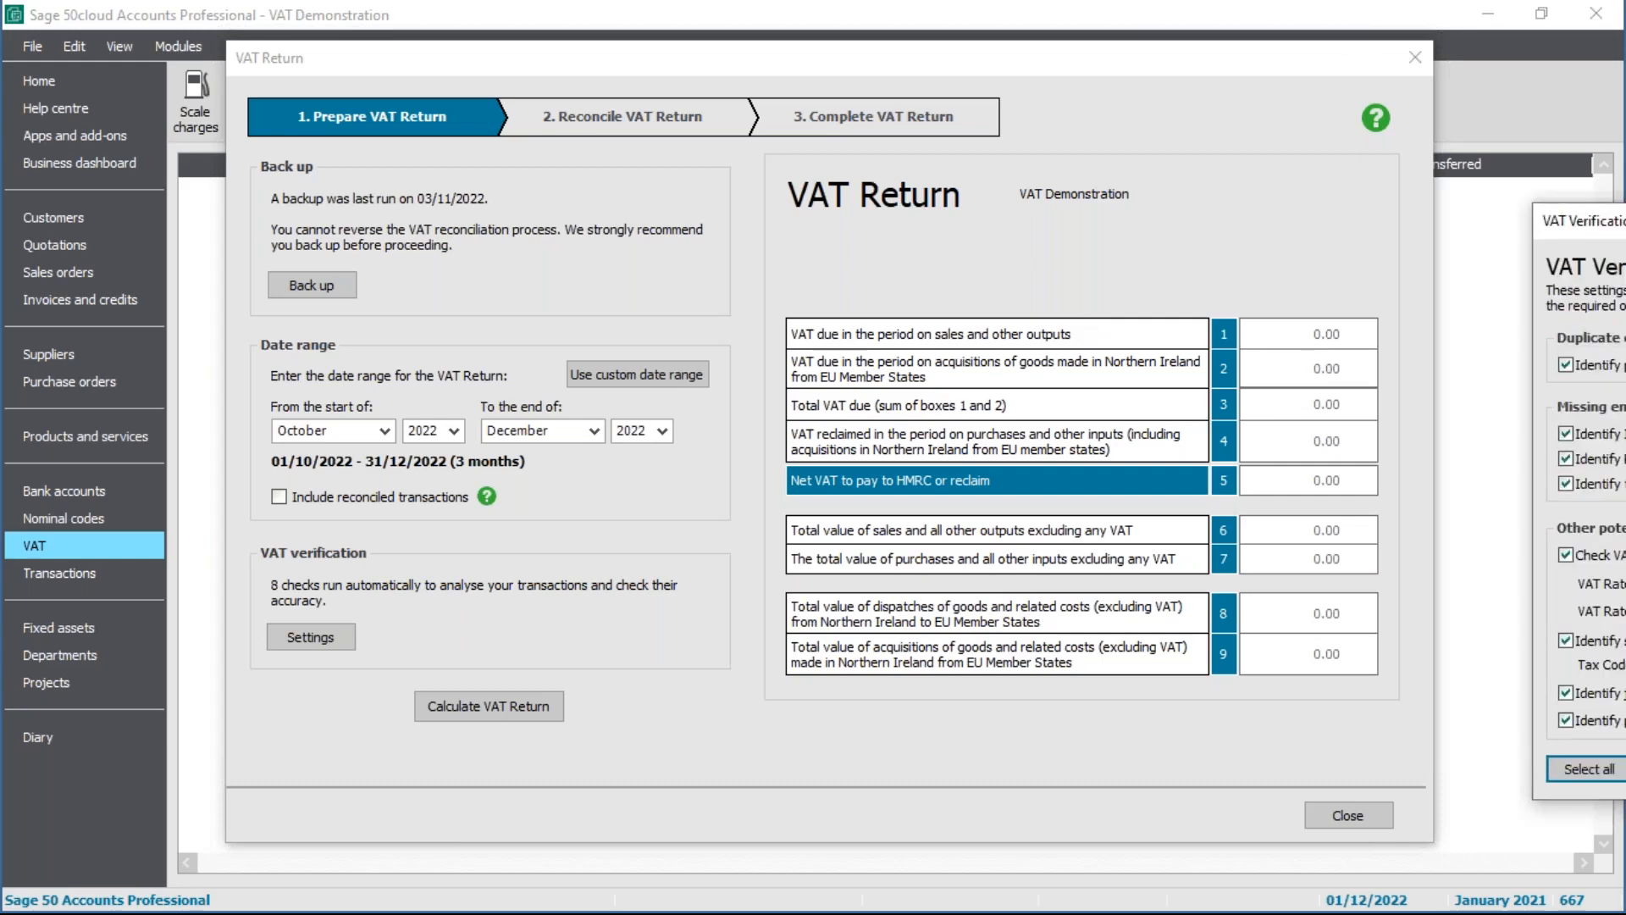
Step: Move the VAT Verification Settings window into view to see the enabled checks
{"action": "left_click_drag", "start_coordinate": [1625, 227], "coordinate": [949, 189]}
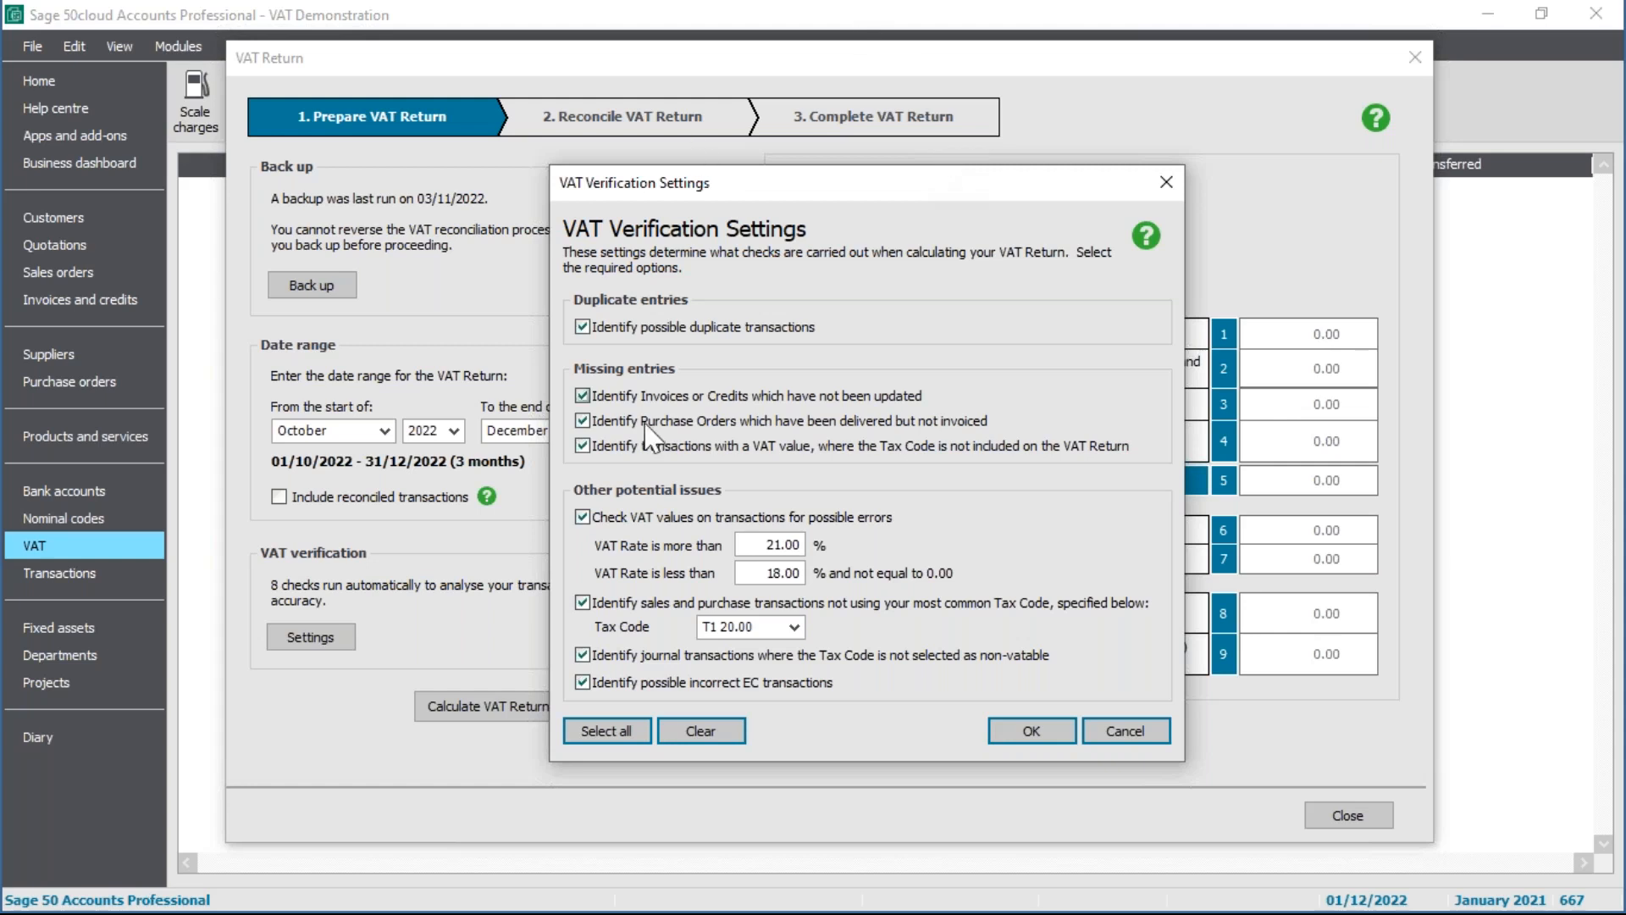
Step: Leave all eight verification checks enabled and confirm the settings with OK
{"action": "left_click", "coordinate": [716, 732]}
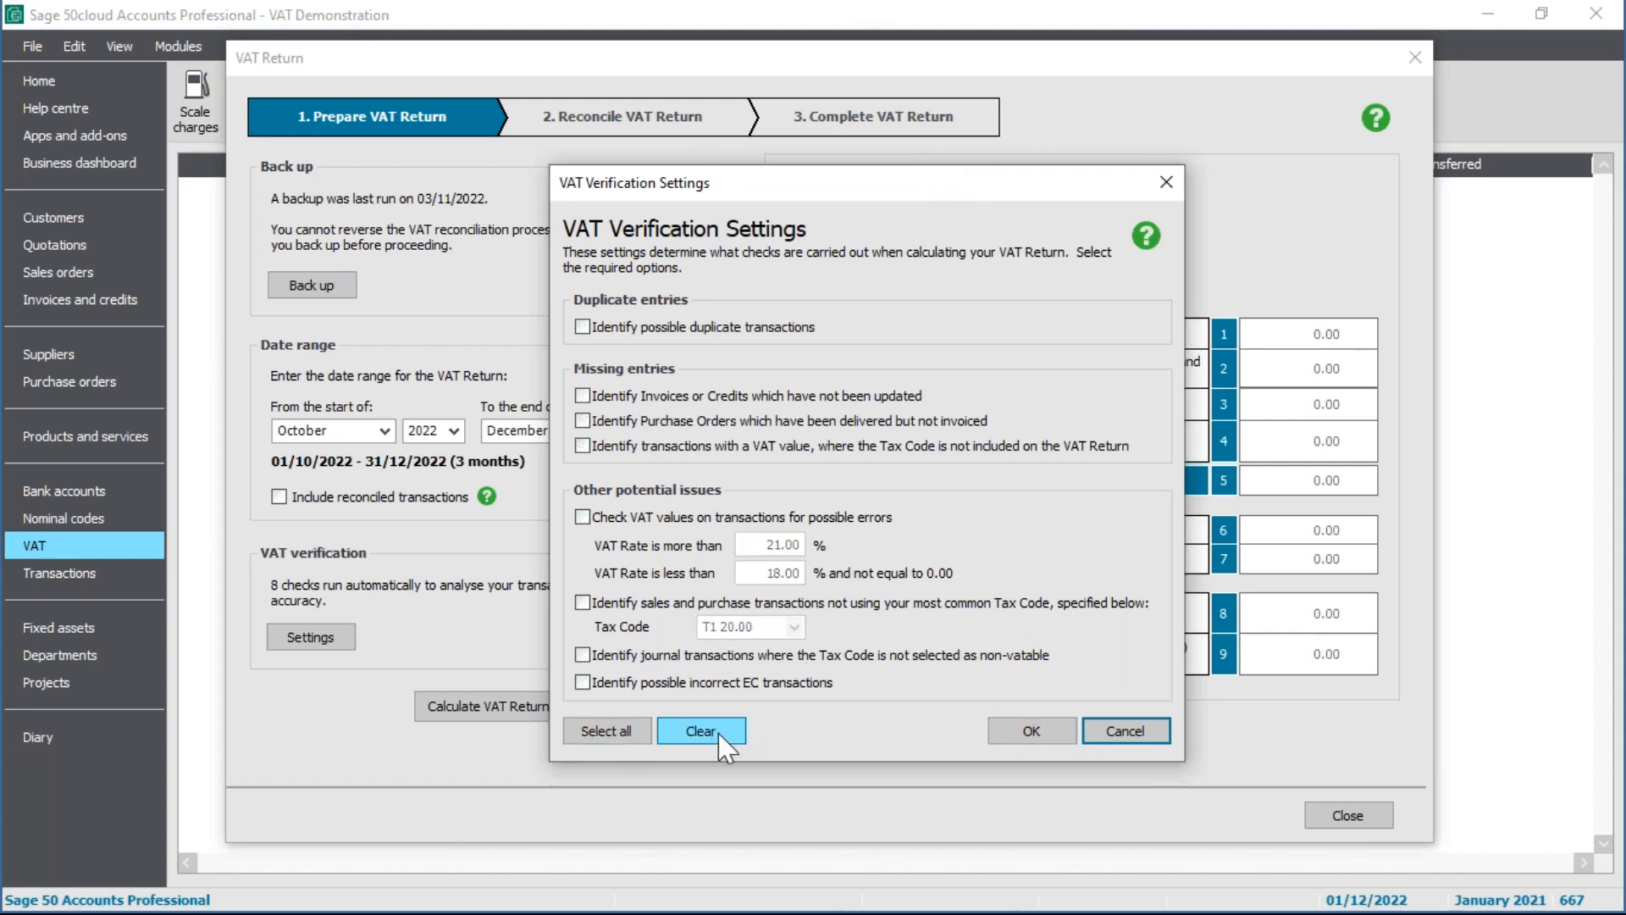
{"action": "left_click", "coordinate": [619, 736]}
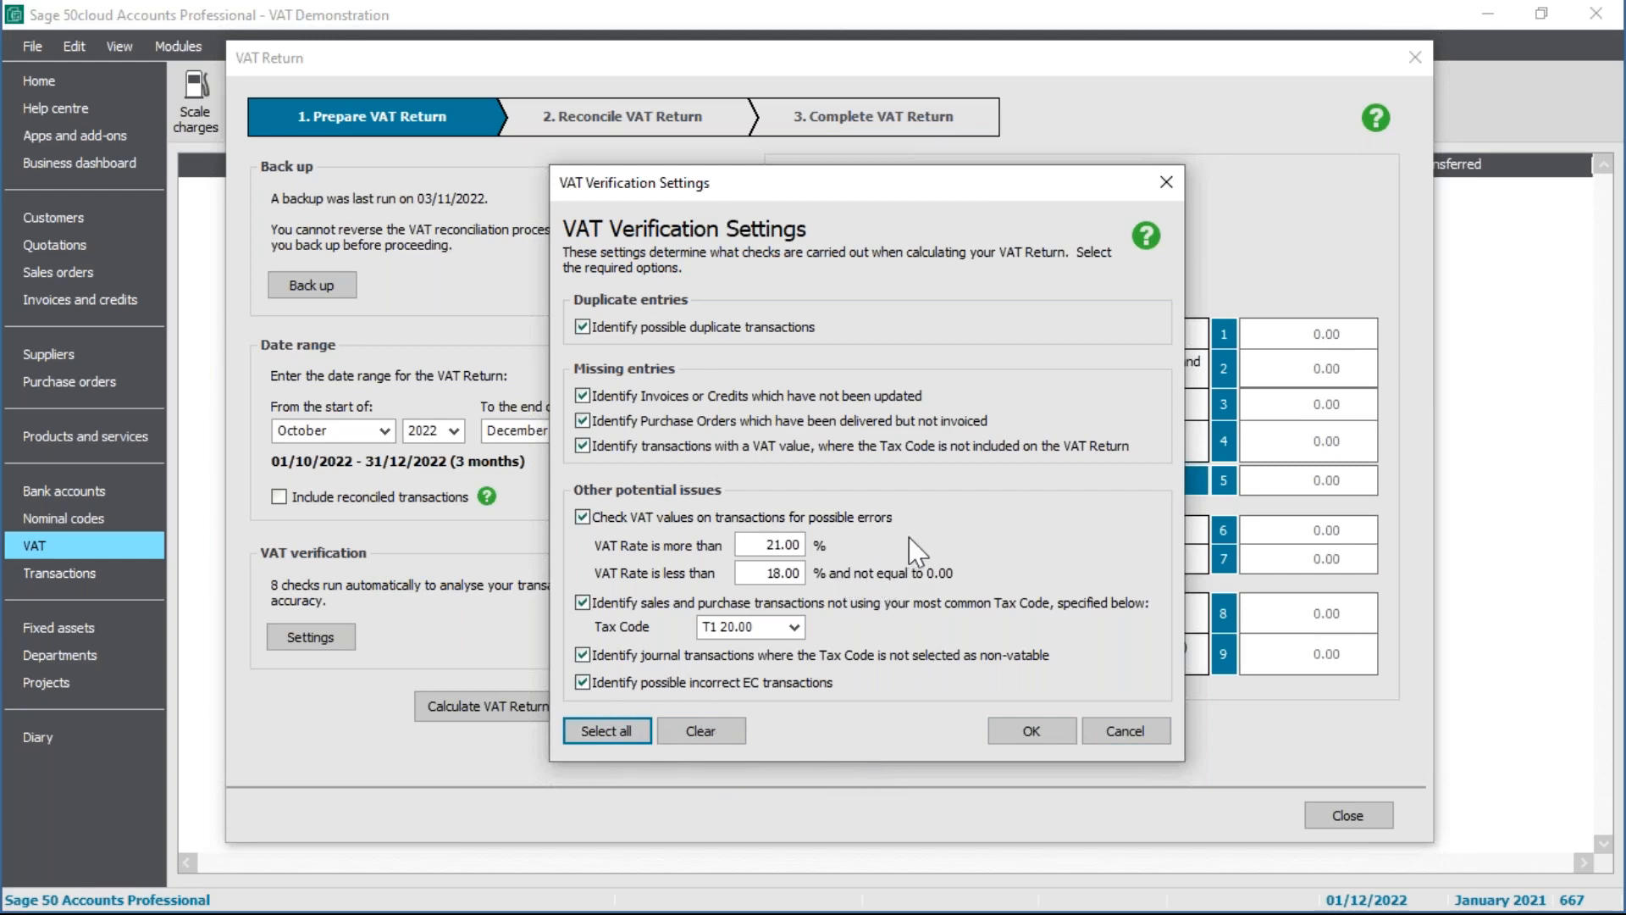
{"action": "left_click", "coordinate": [1033, 732]}
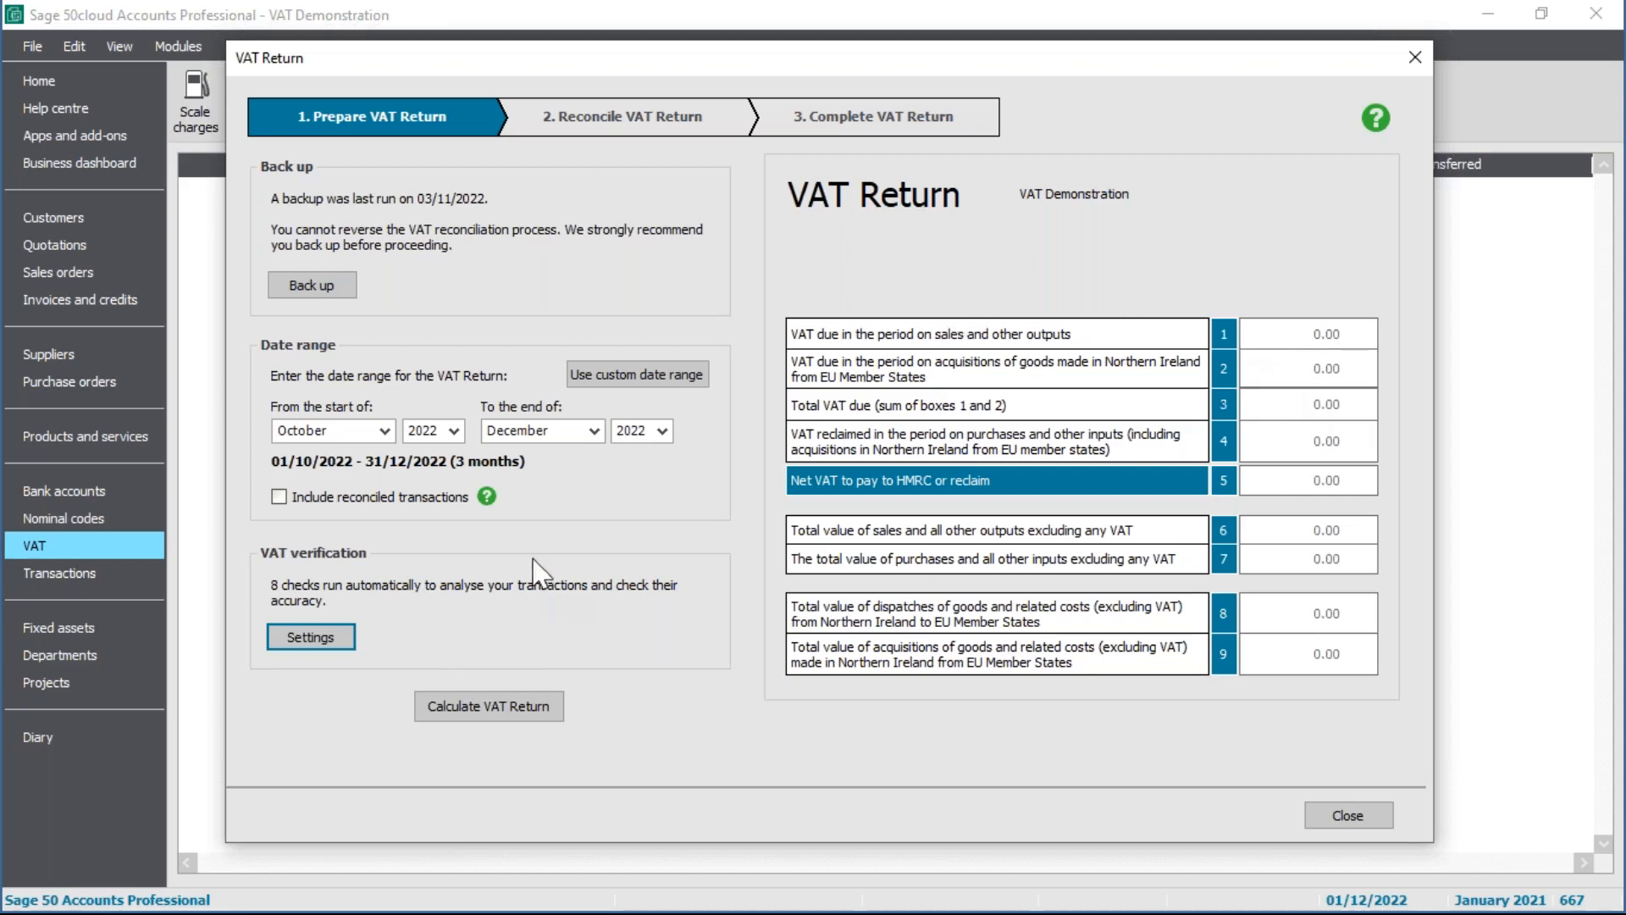
Step: Calculate the 01/10/2022–31/12/2022 return and select earlier unreconciled COSTEL purchase invoice 657
{"action": "left_click", "coordinate": [535, 708]}
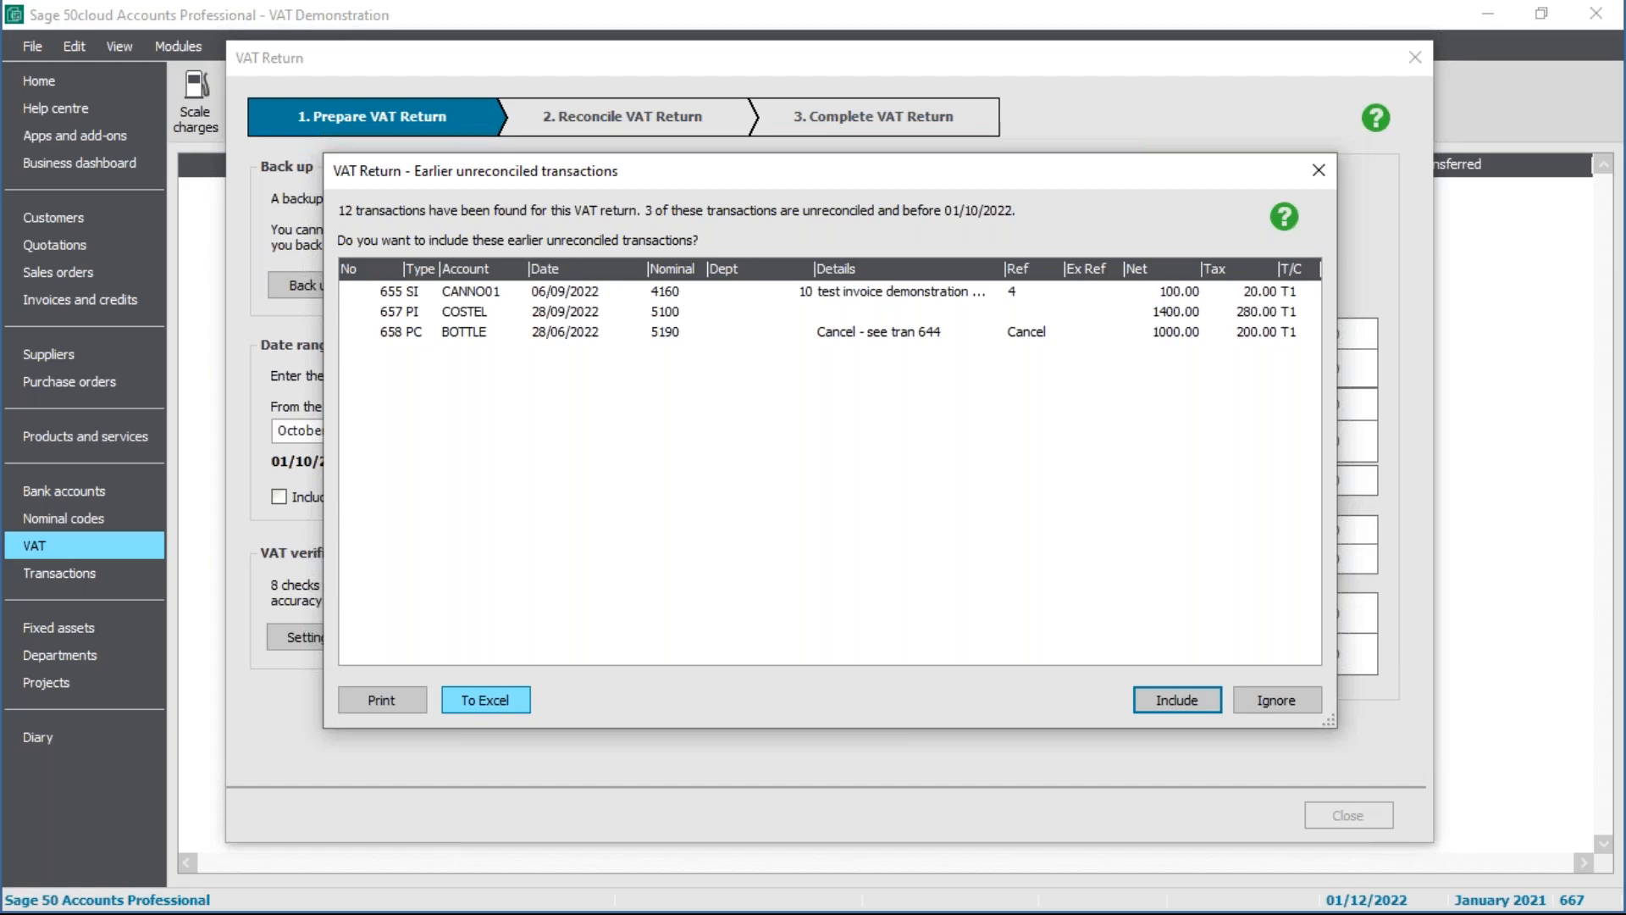
{"action": "left_click", "coordinate": [680, 320]}
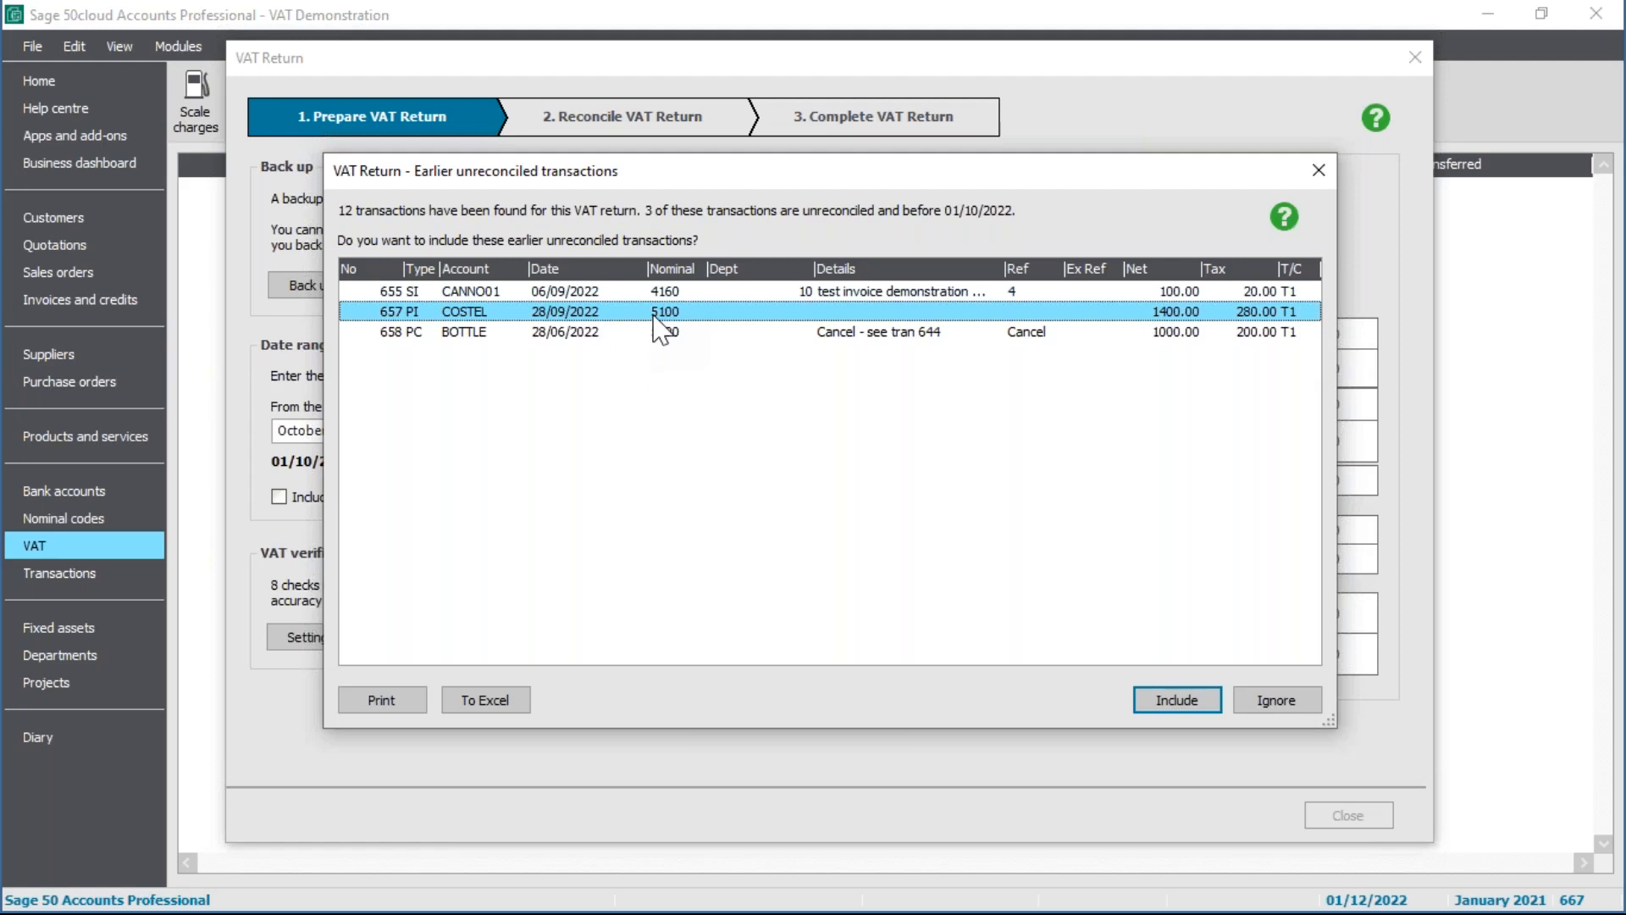
Step: Review earlier transactions 658 and 655, then include the three unreconciled items so net VAT is 1005.20
{"action": "left_click", "coordinate": [631, 331]}
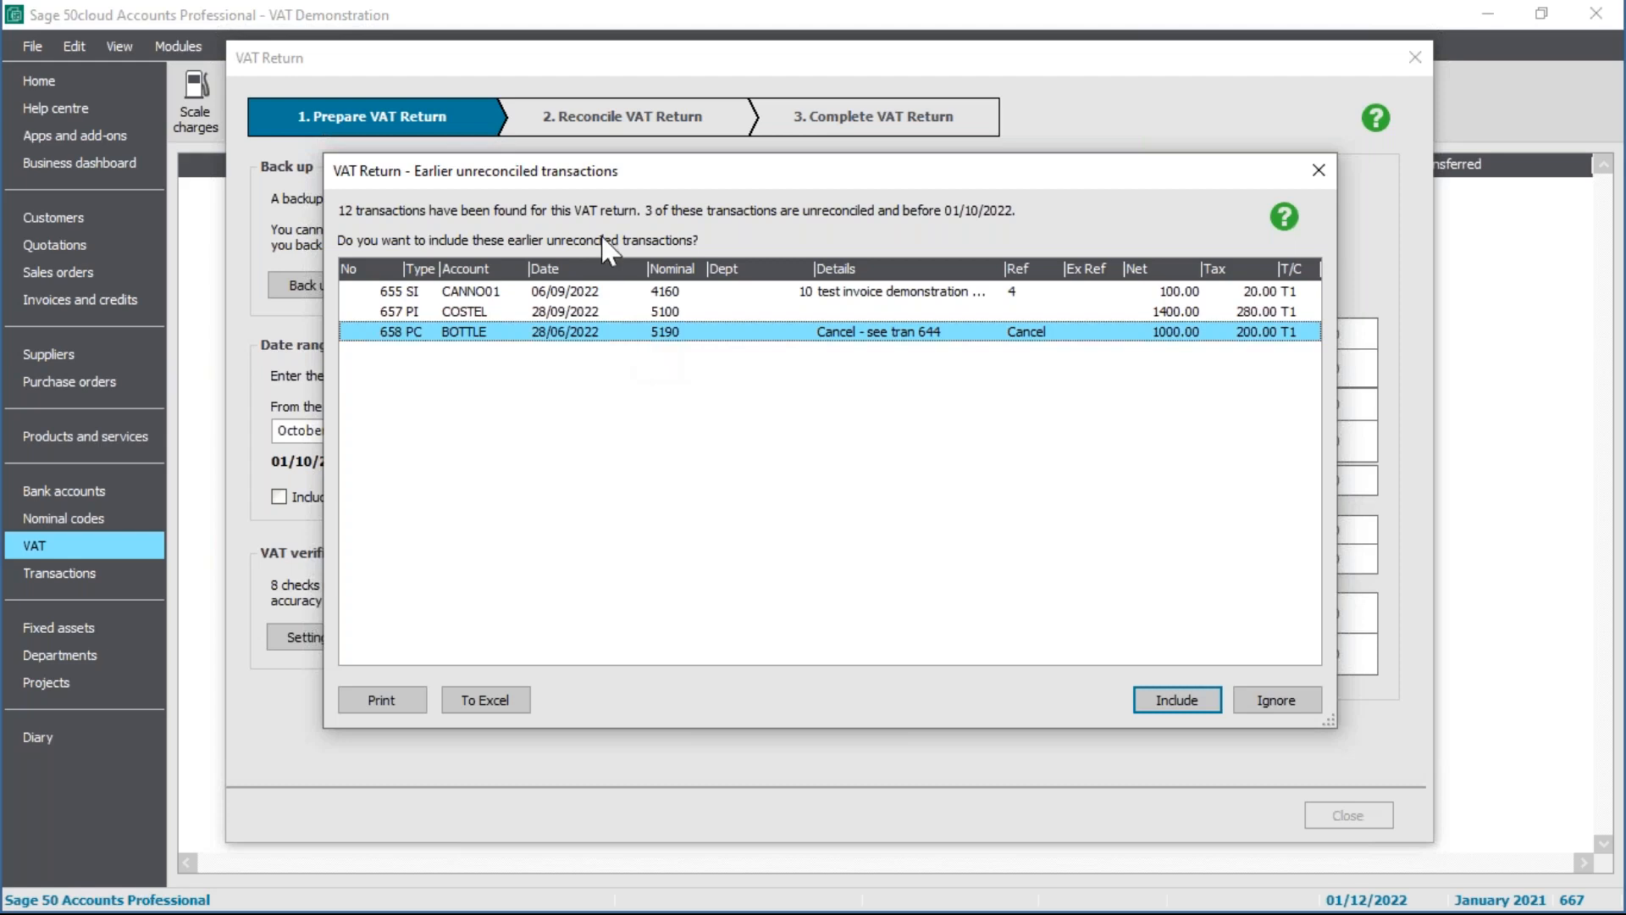
{"action": "left_click", "coordinate": [562, 292]}
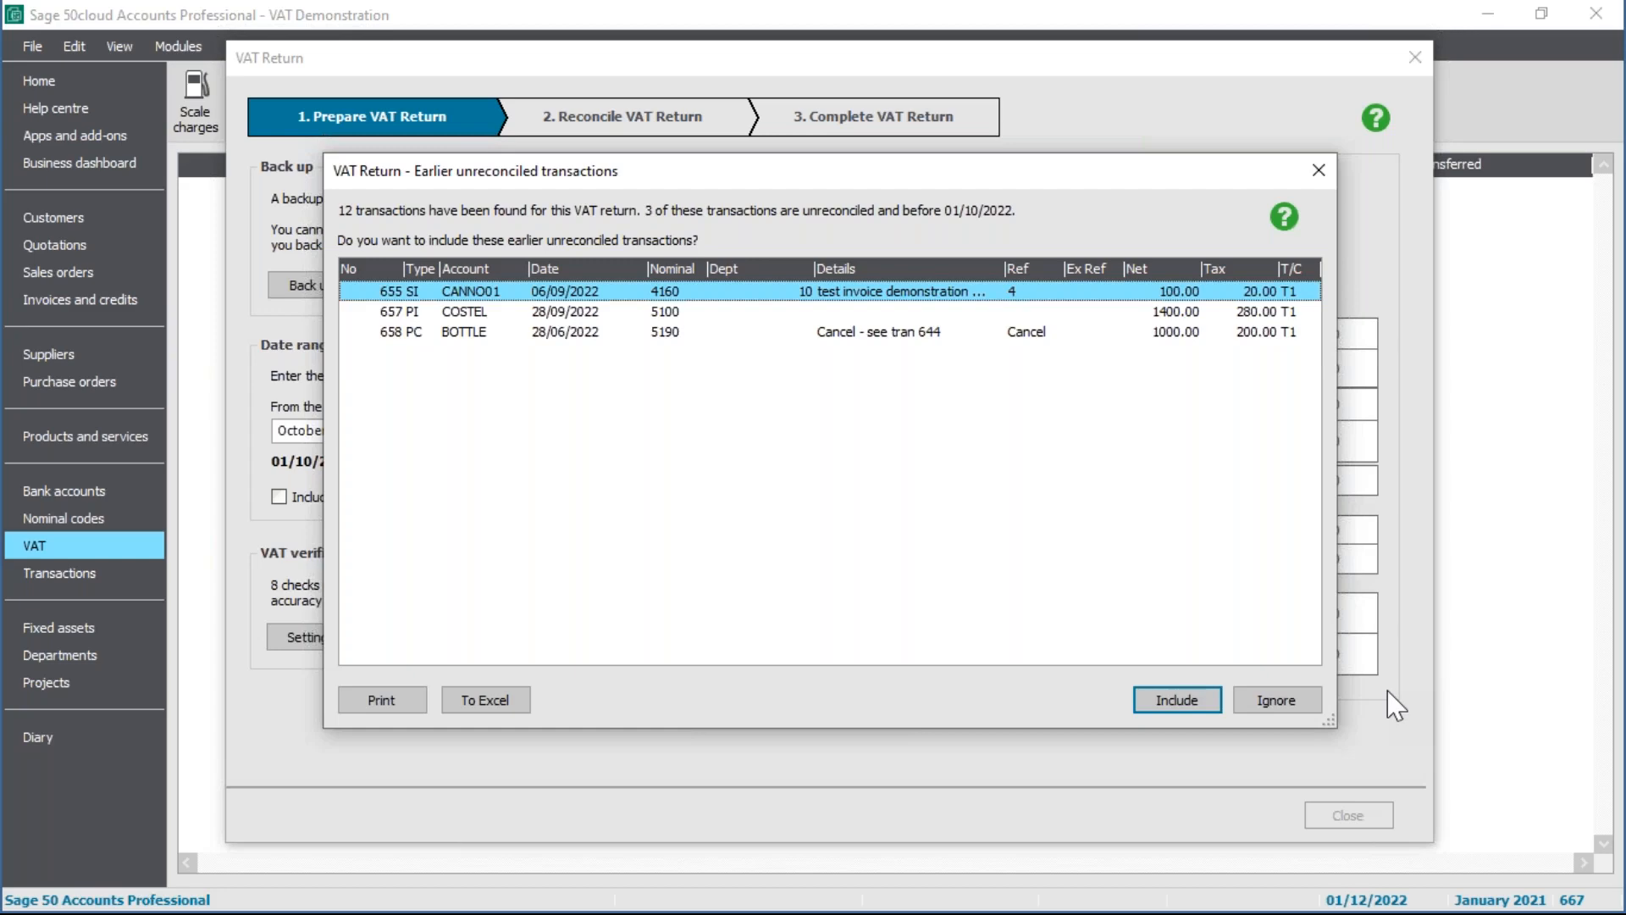
{"action": "left_click", "coordinate": [1183, 703]}
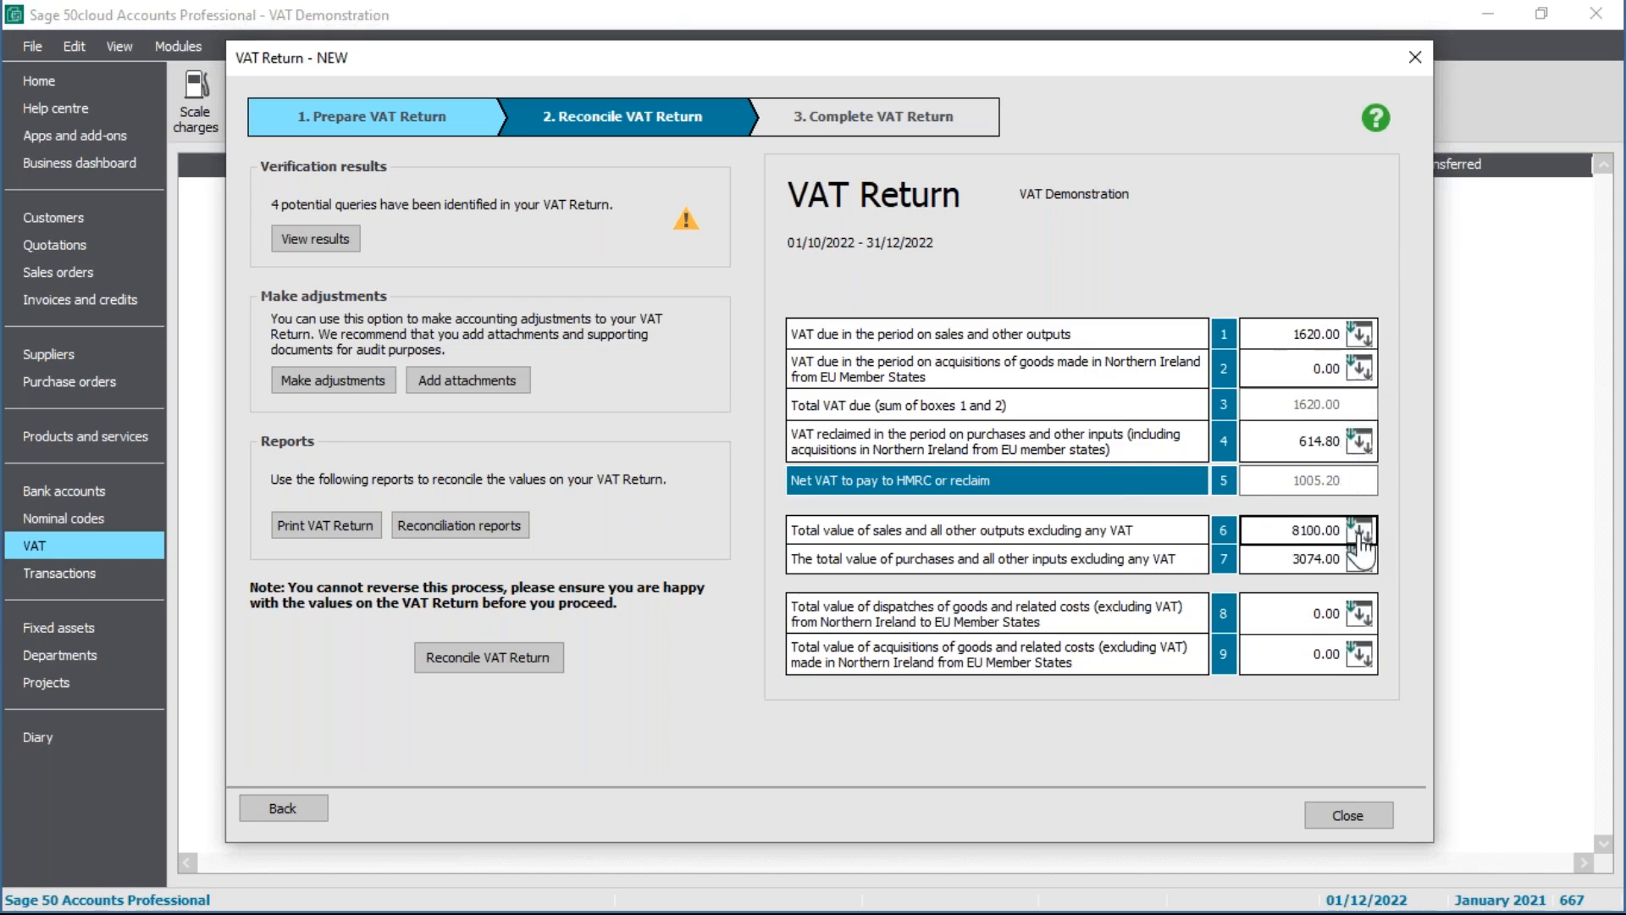
Step: Drill into box 1 and list the five T1 sales invoices totalling 1596.00, including invoice 655
{"action": "left_click", "coordinate": [1360, 339]}
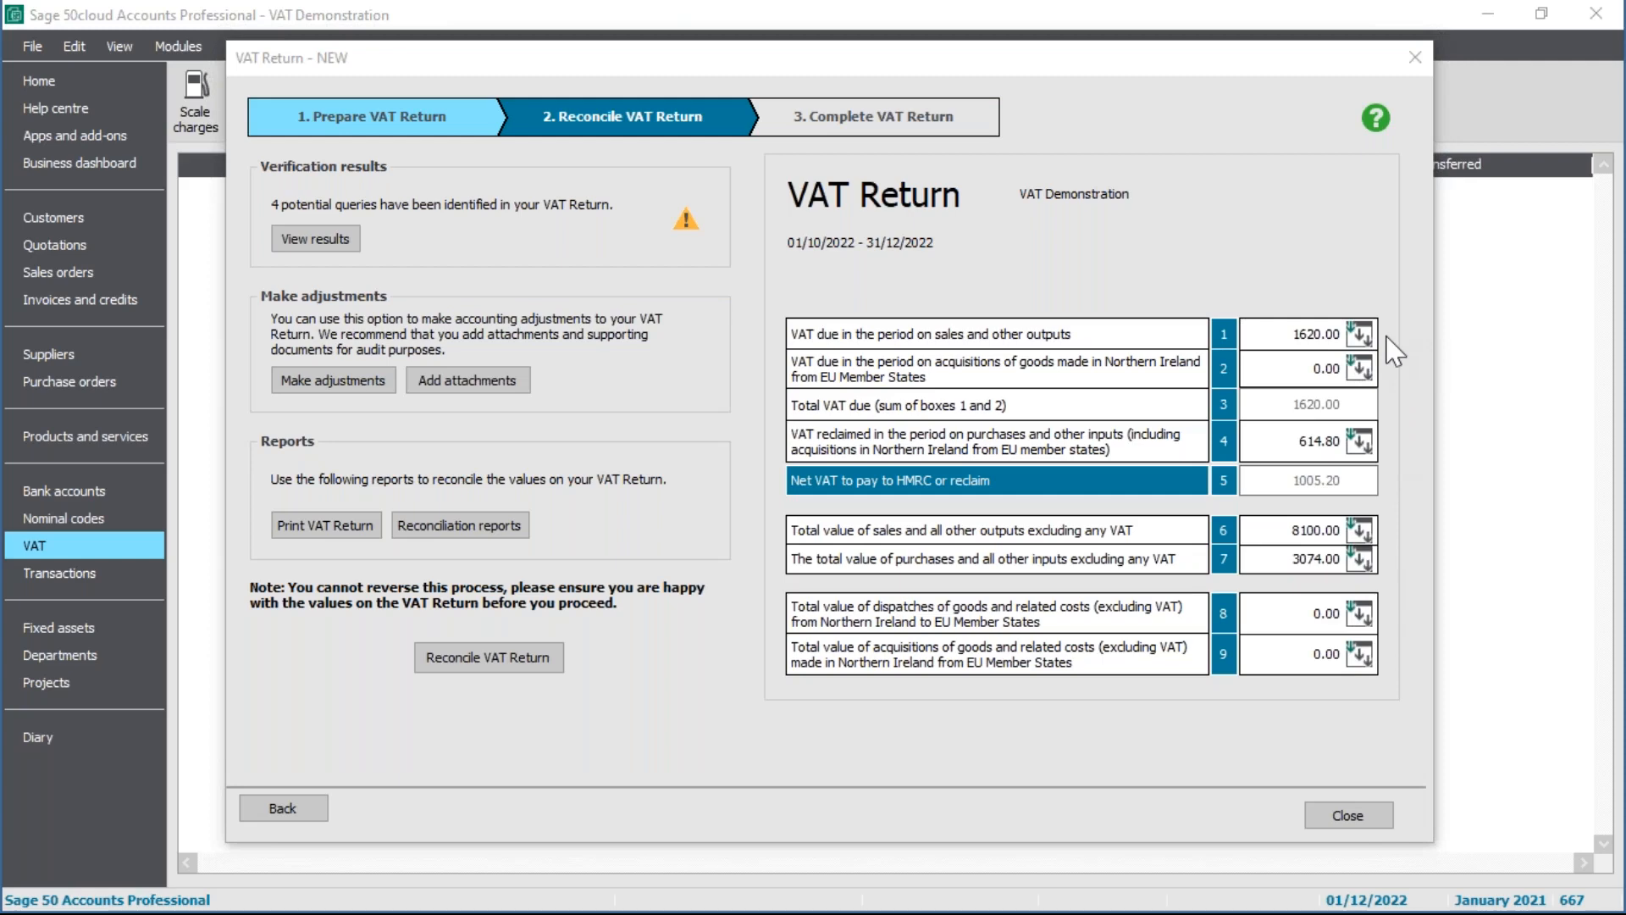
{"action": "left_click_drag", "start_coordinate": [1625, 552], "coordinate": [1019, 205]}
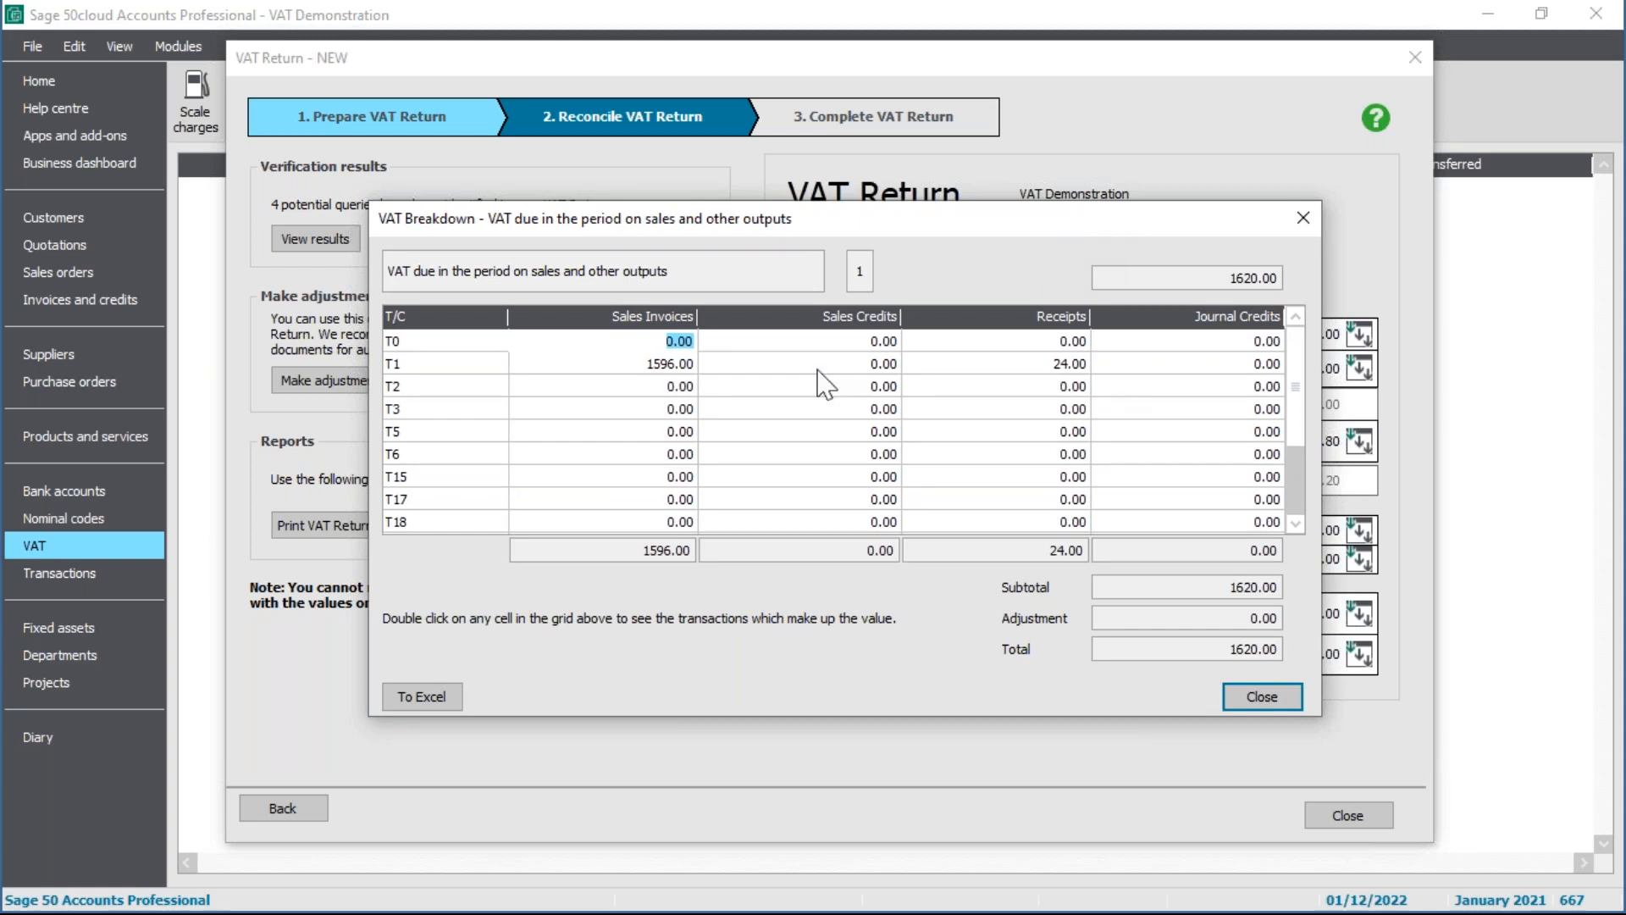
{"action": "left_click", "coordinate": [676, 365]}
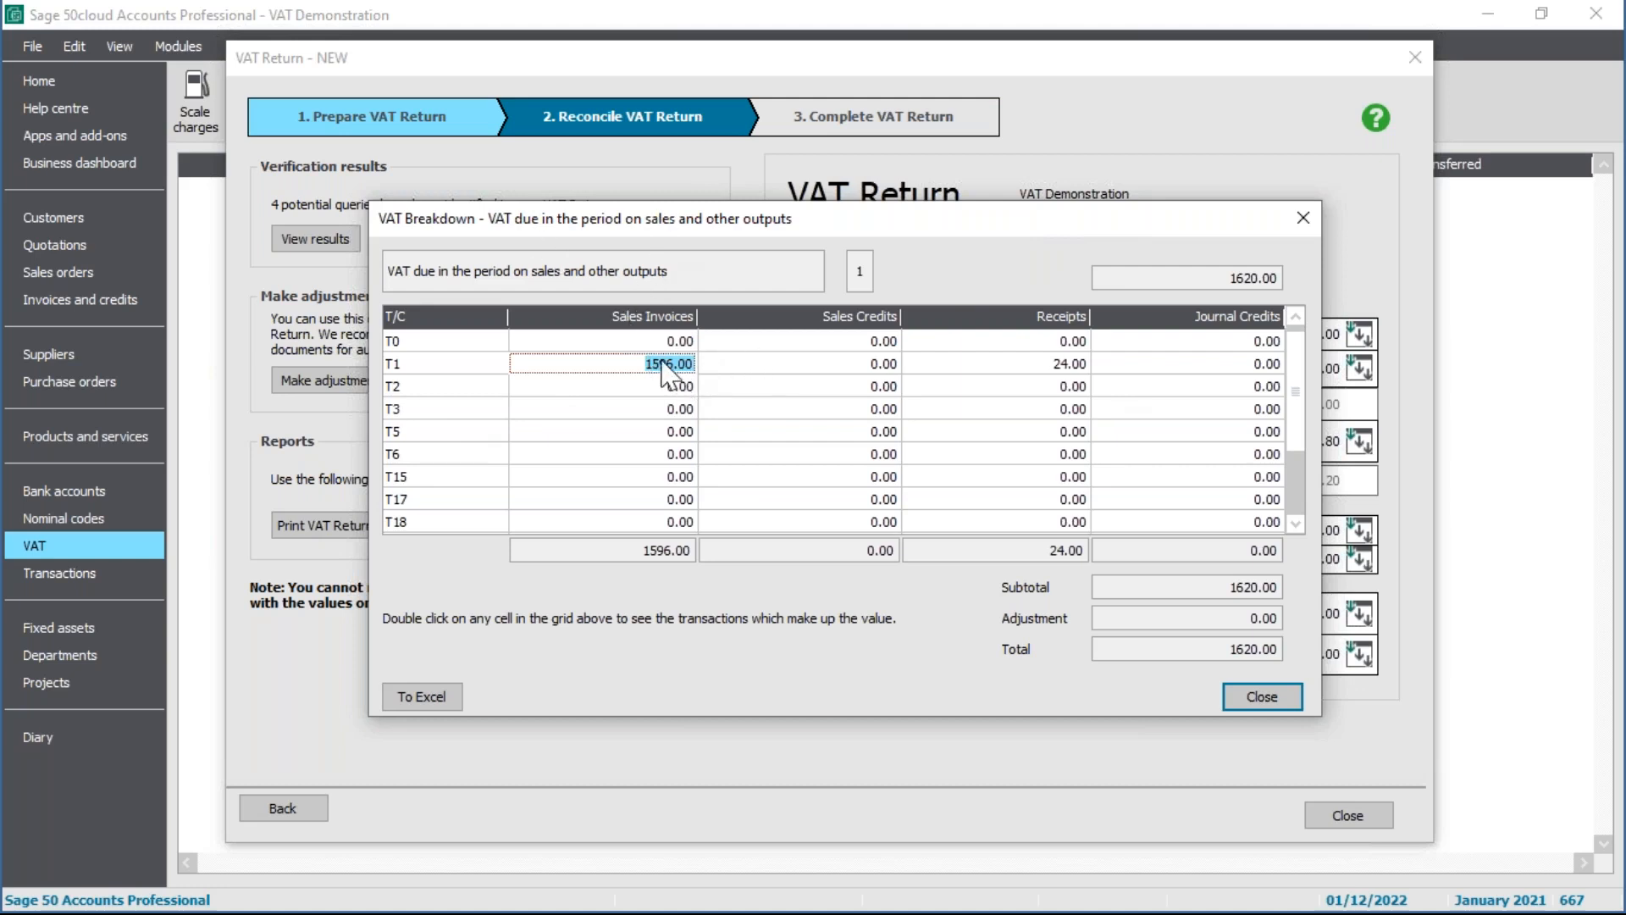
{"action": "double_click", "coordinate": [662, 363]}
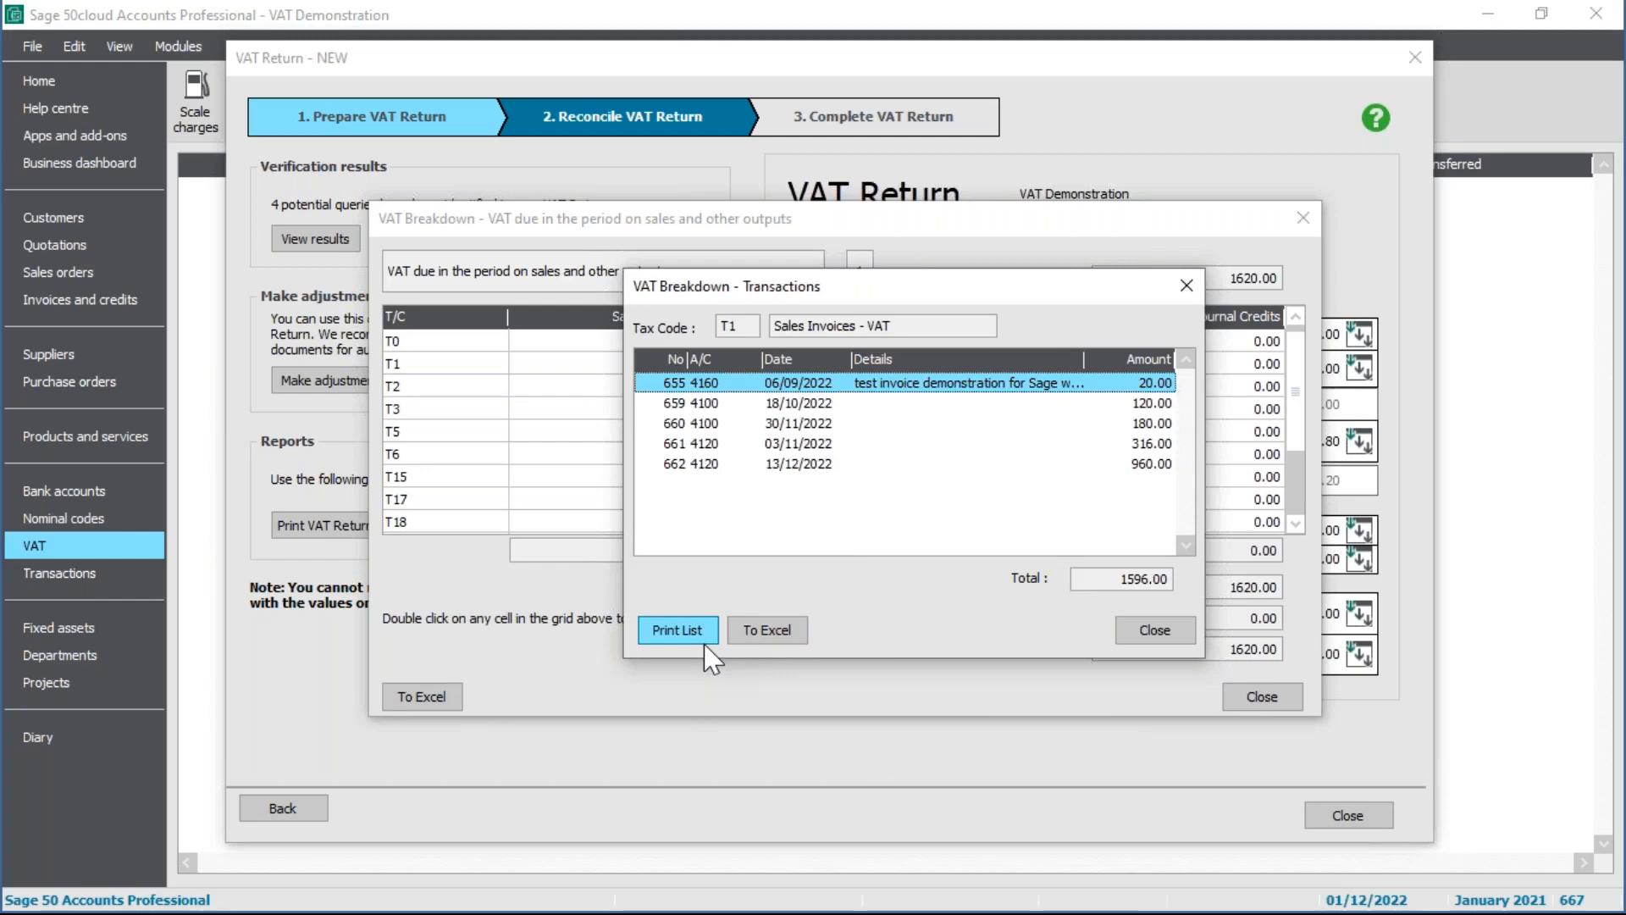
{"action": "left_click", "coordinate": [1155, 633]}
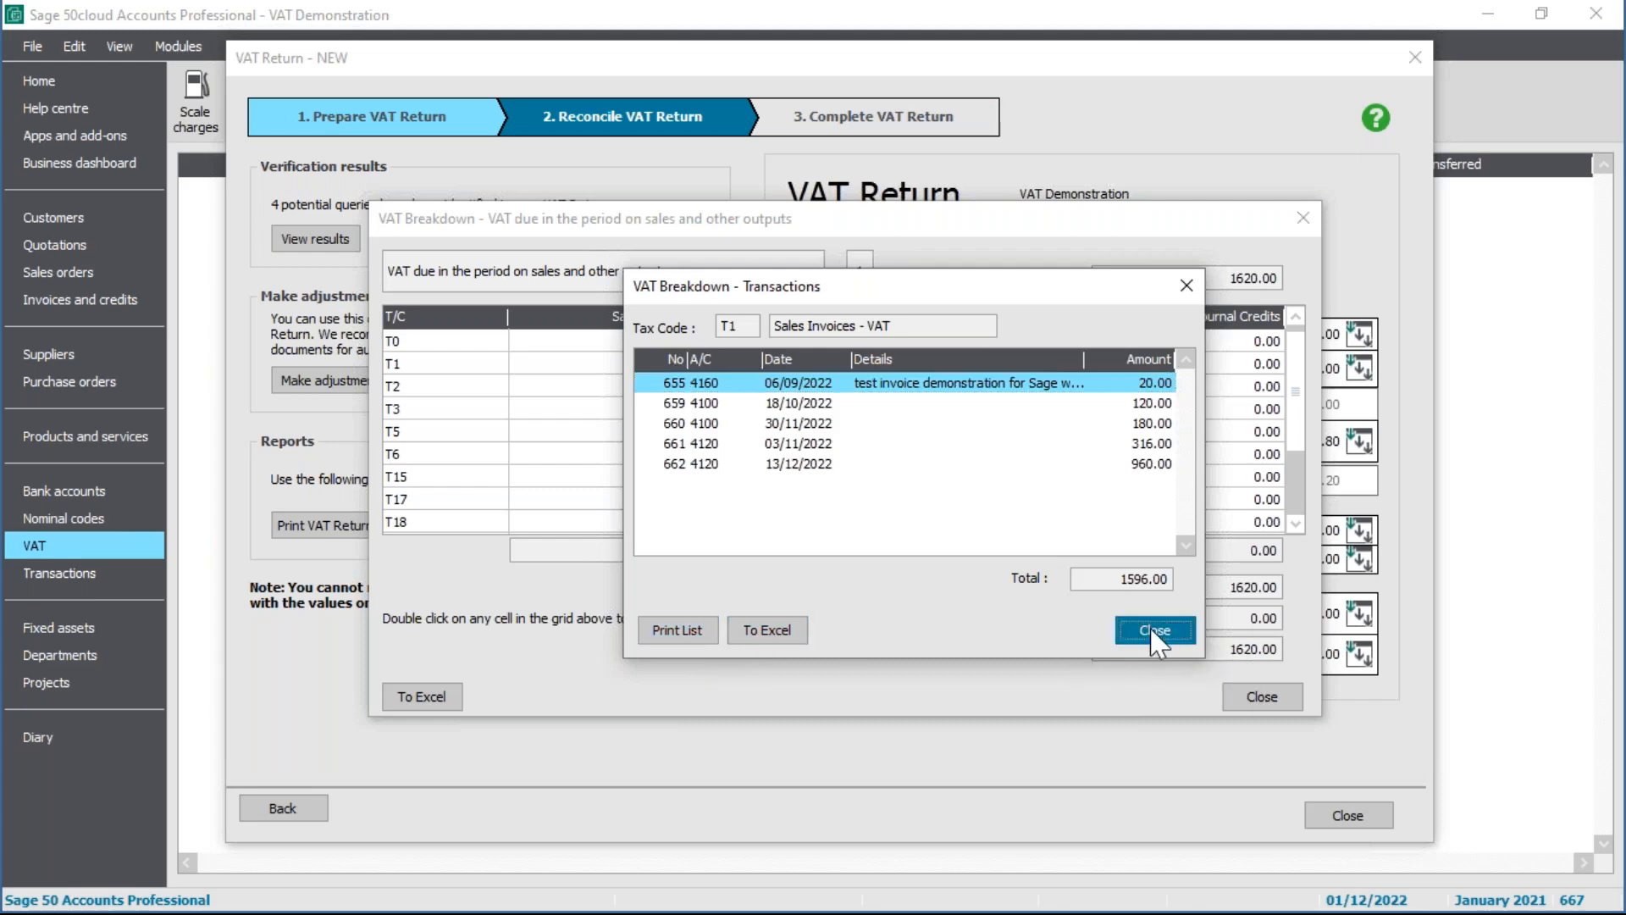
Step: Close the box 1 breakdown and view verification results: 3 un-updated invoices/credits, 1 uninvoiced purchase order
{"action": "left_click", "coordinate": [1265, 699]}
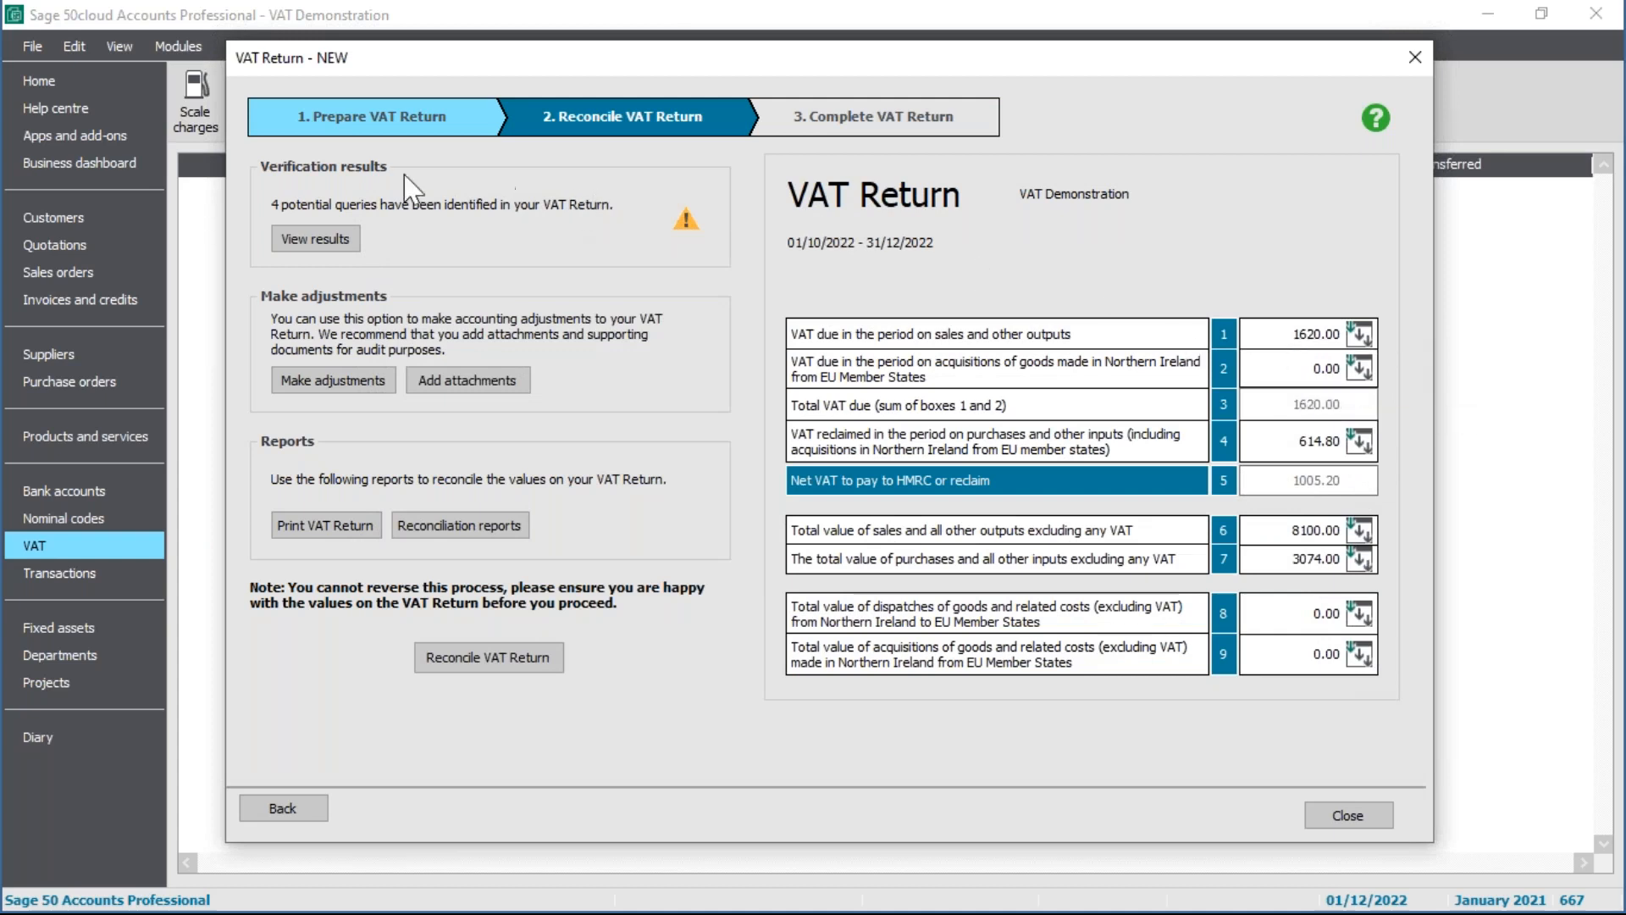
{"action": "left_click", "coordinate": [337, 240]}
{"action": "left_click_drag", "start_coordinate": [490, 203], "coordinate": [481, 201]}
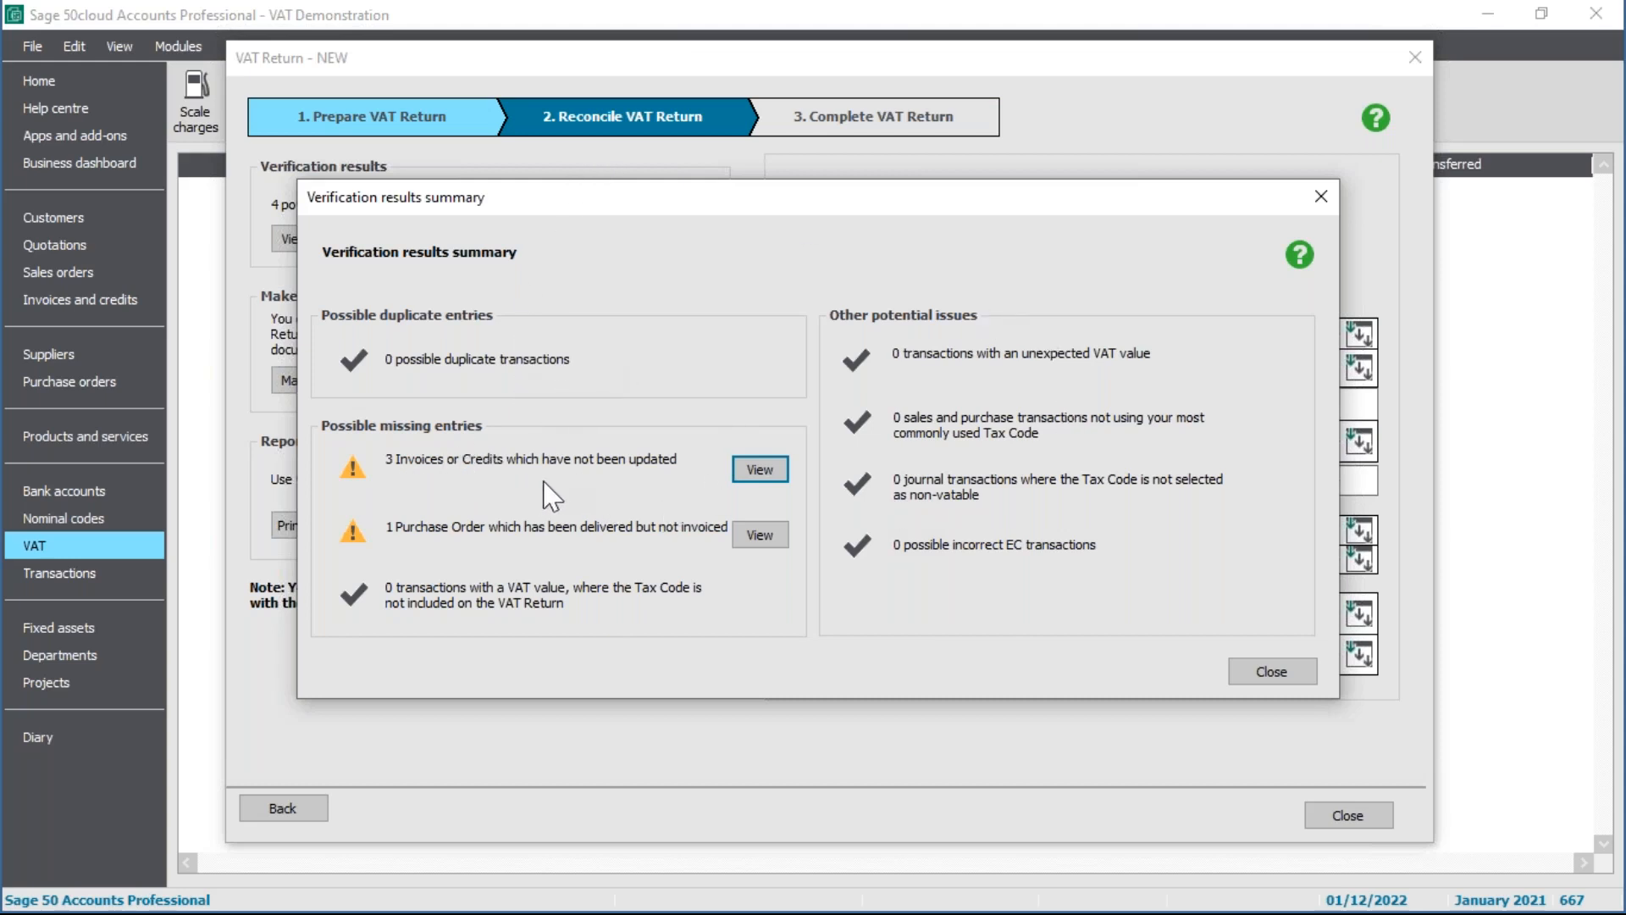
Step: Review the 3 invoices or credits not yet updated and return to the verification summary
{"action": "left_click", "coordinate": [758, 472]}
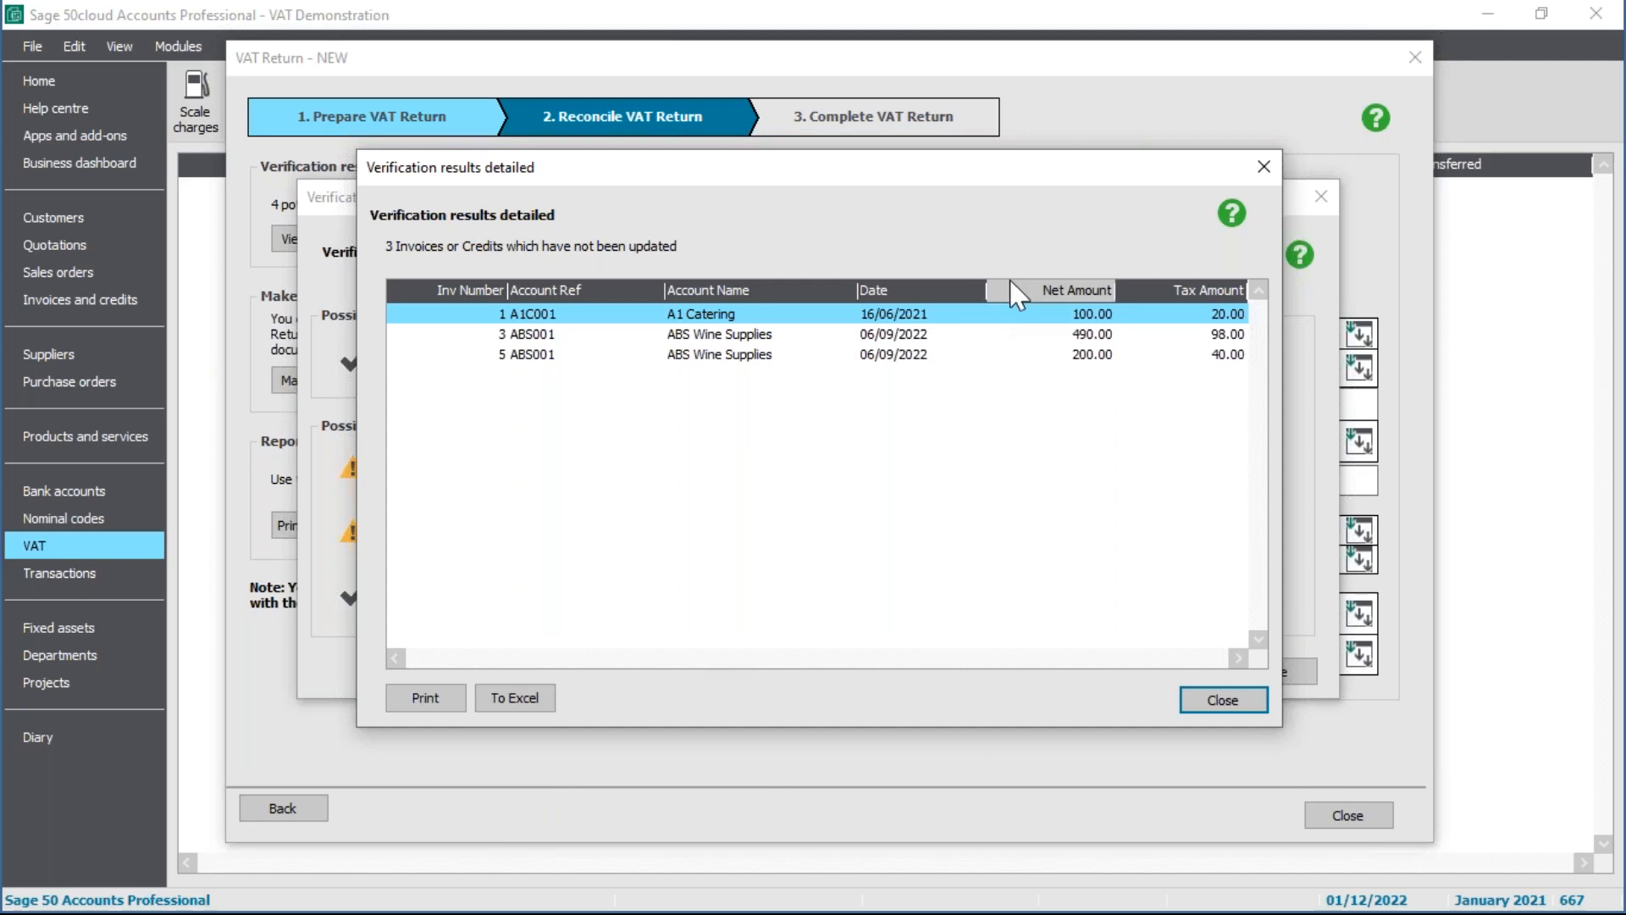
{"action": "left_click", "coordinate": [1256, 702]}
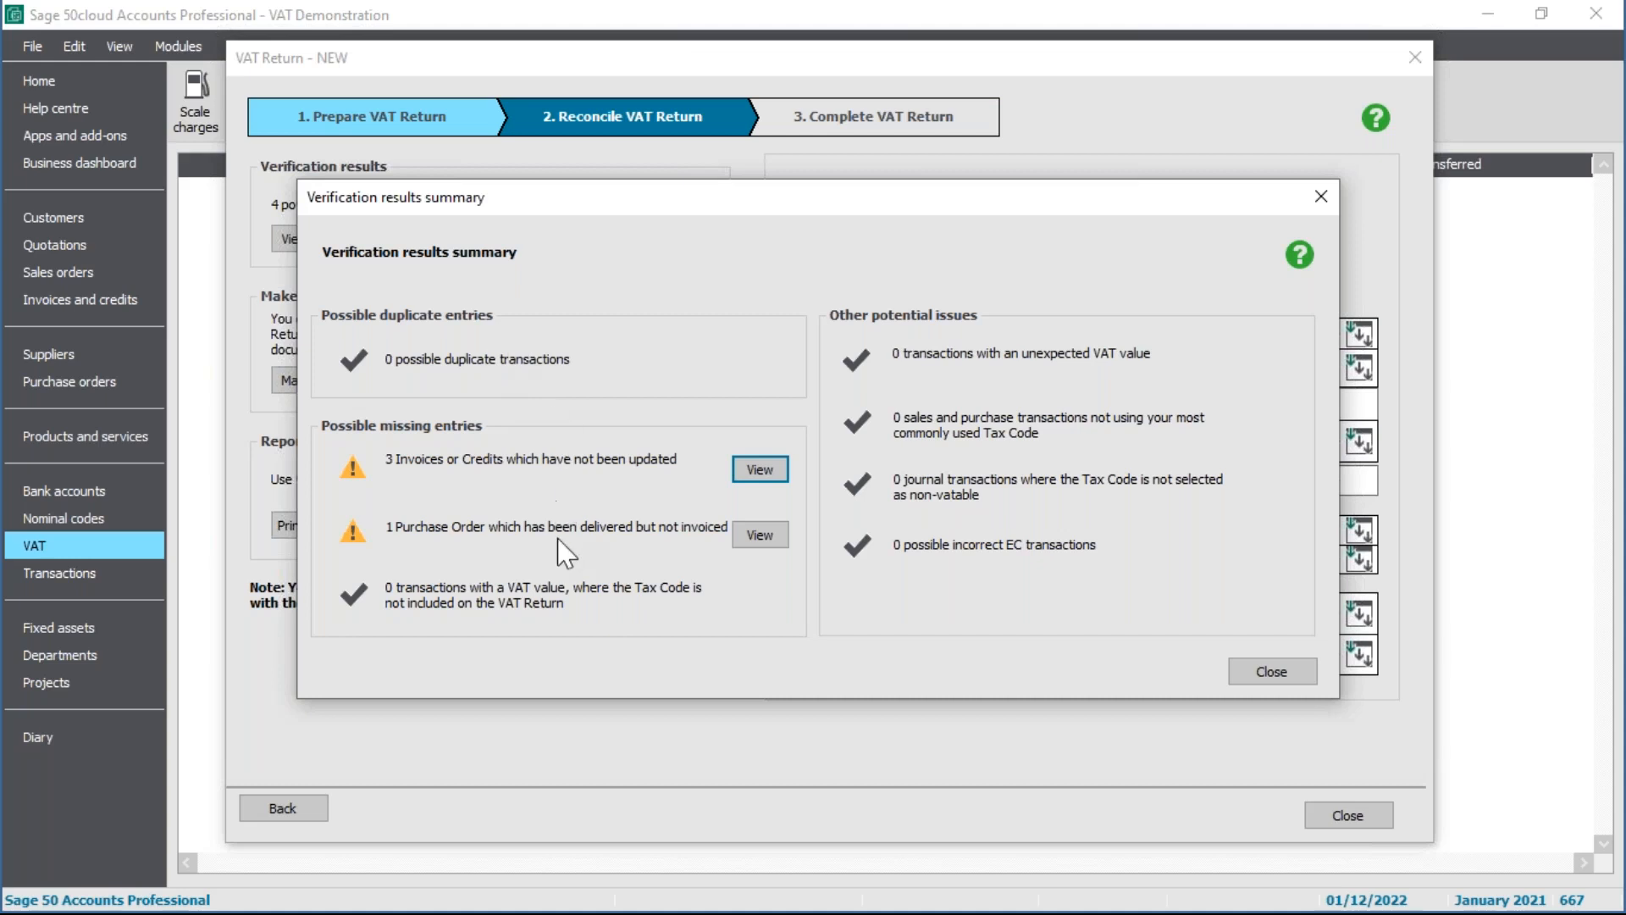
{"action": "left_click", "coordinate": [753, 544]}
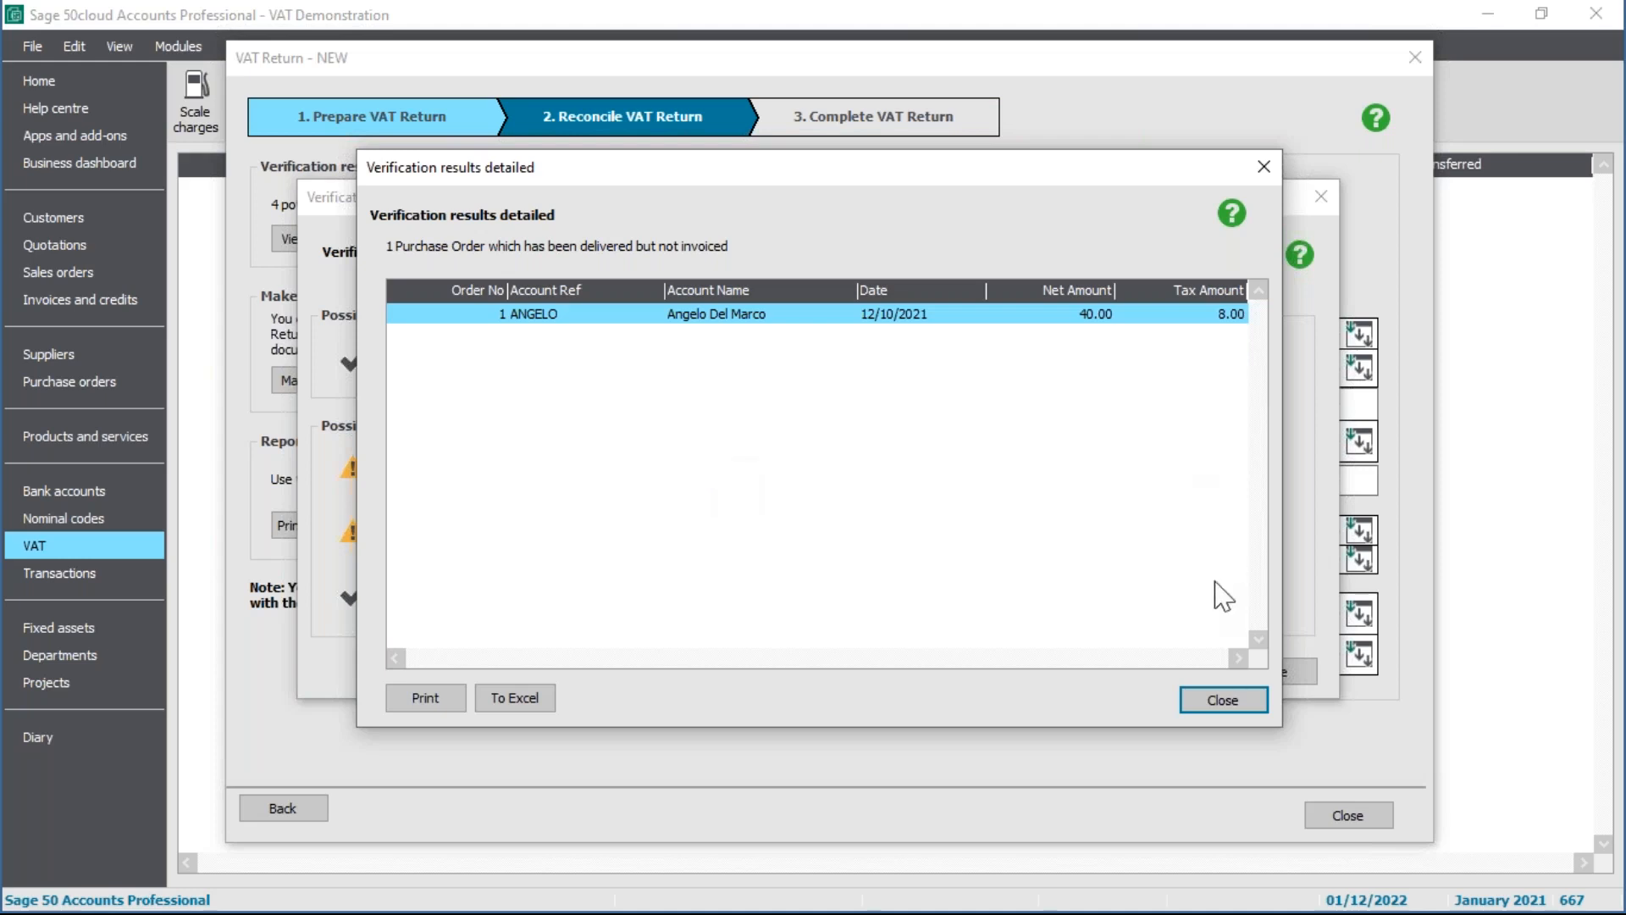
{"action": "left_click", "coordinate": [1245, 711]}
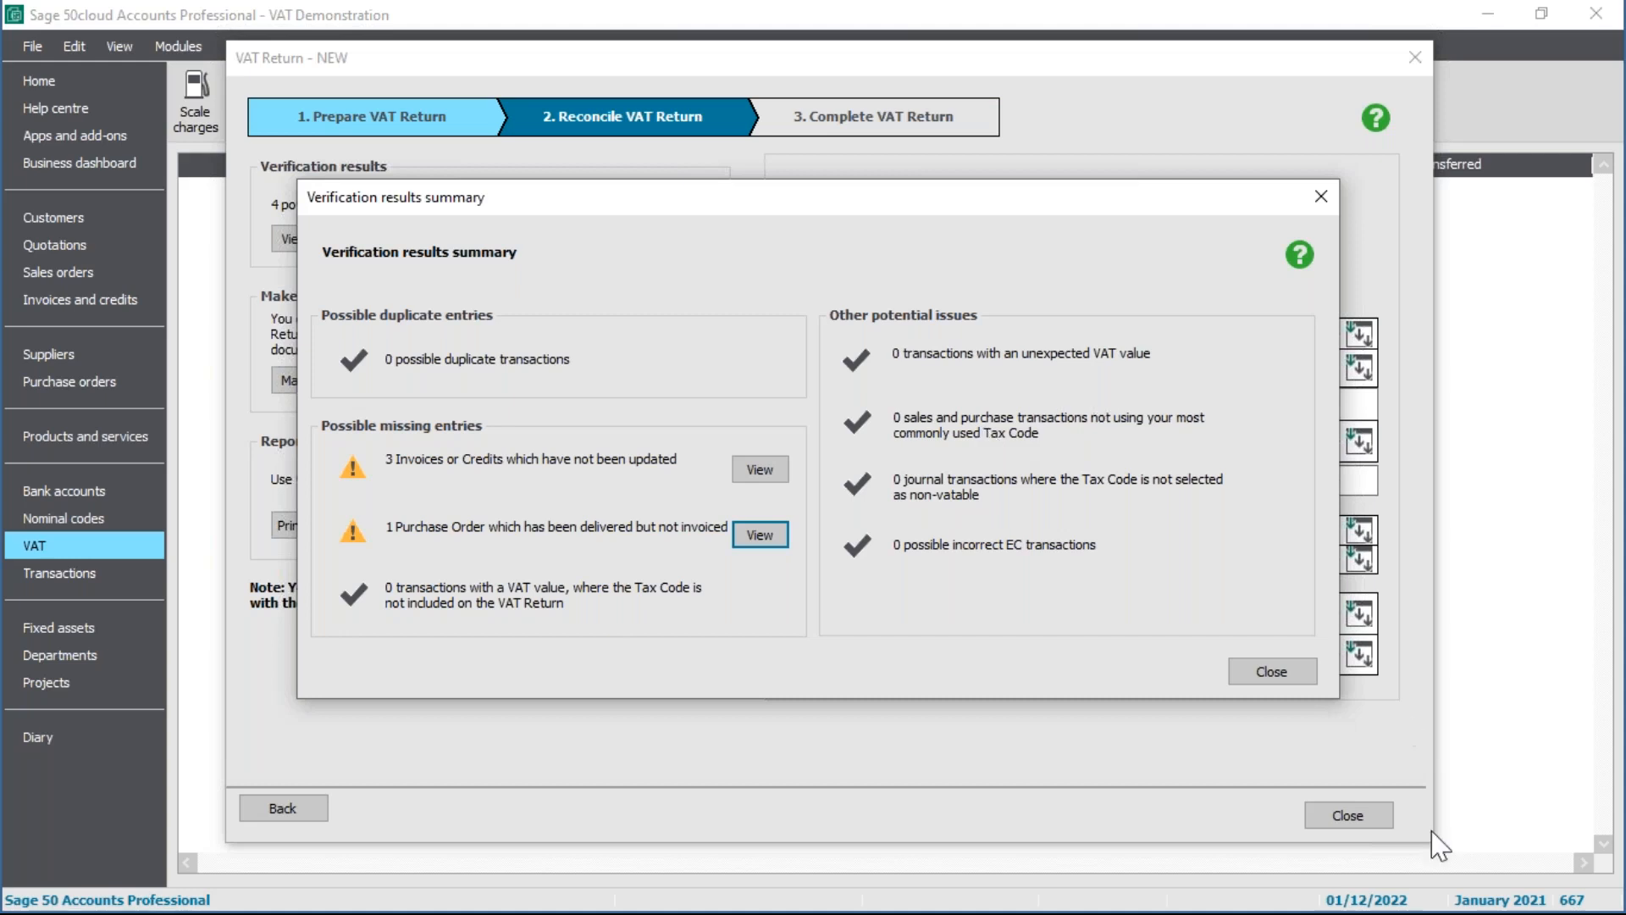
Step: Close the verification summary and bring up VAT manual adjustments, all boxes at 0.00
{"action": "left_click", "coordinate": [1286, 677]}
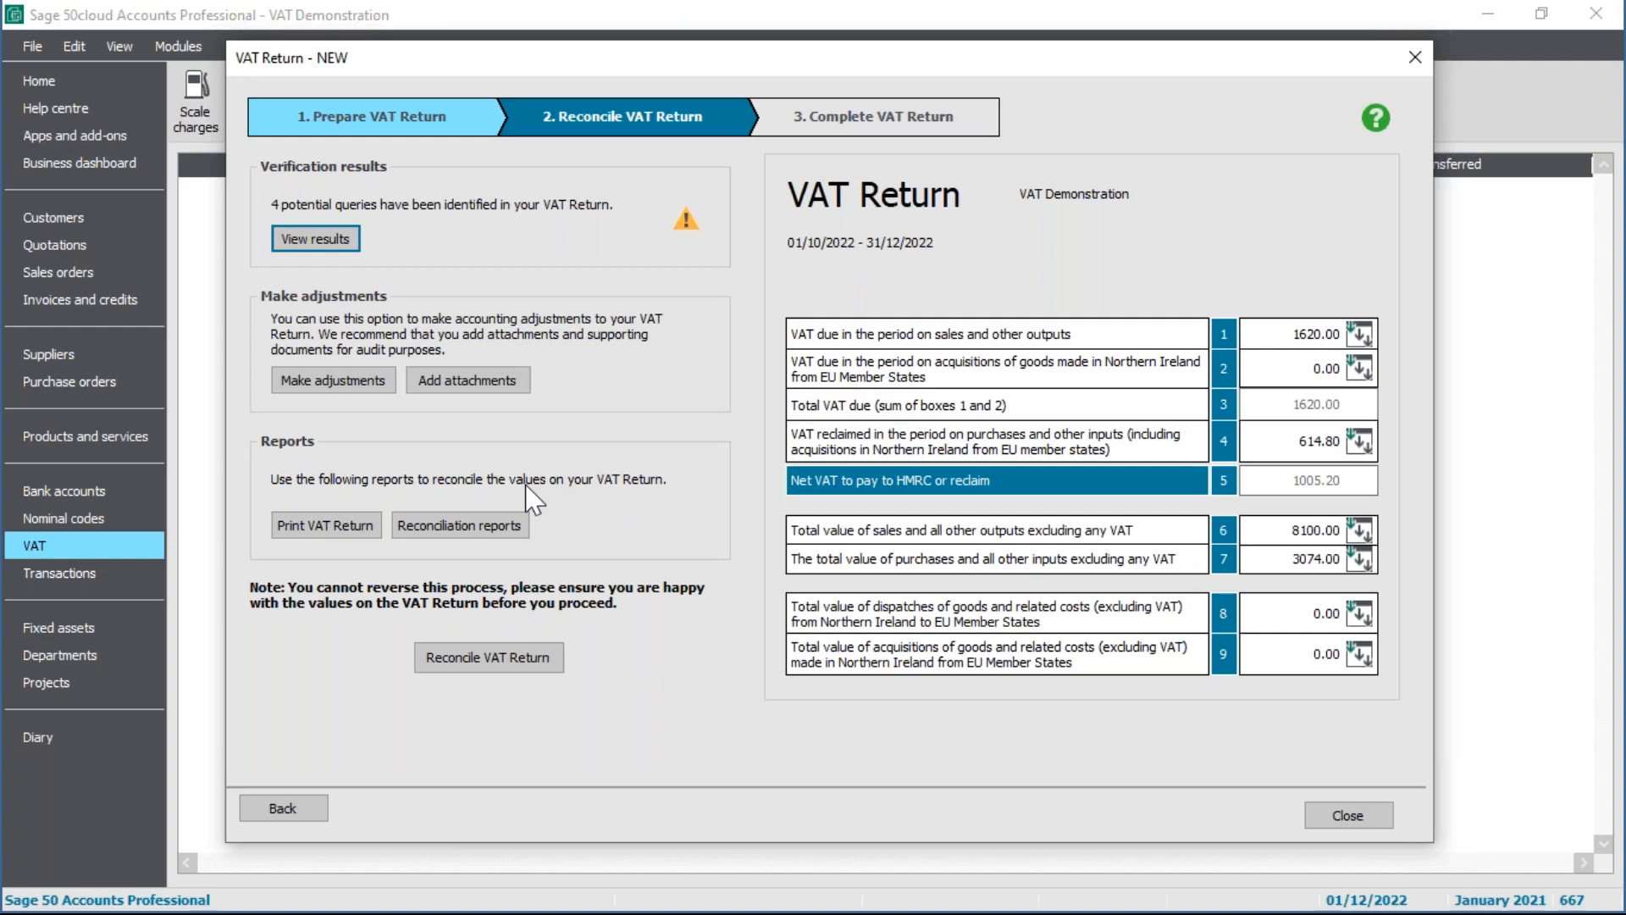
{"action": "left_click", "coordinate": [351, 388]}
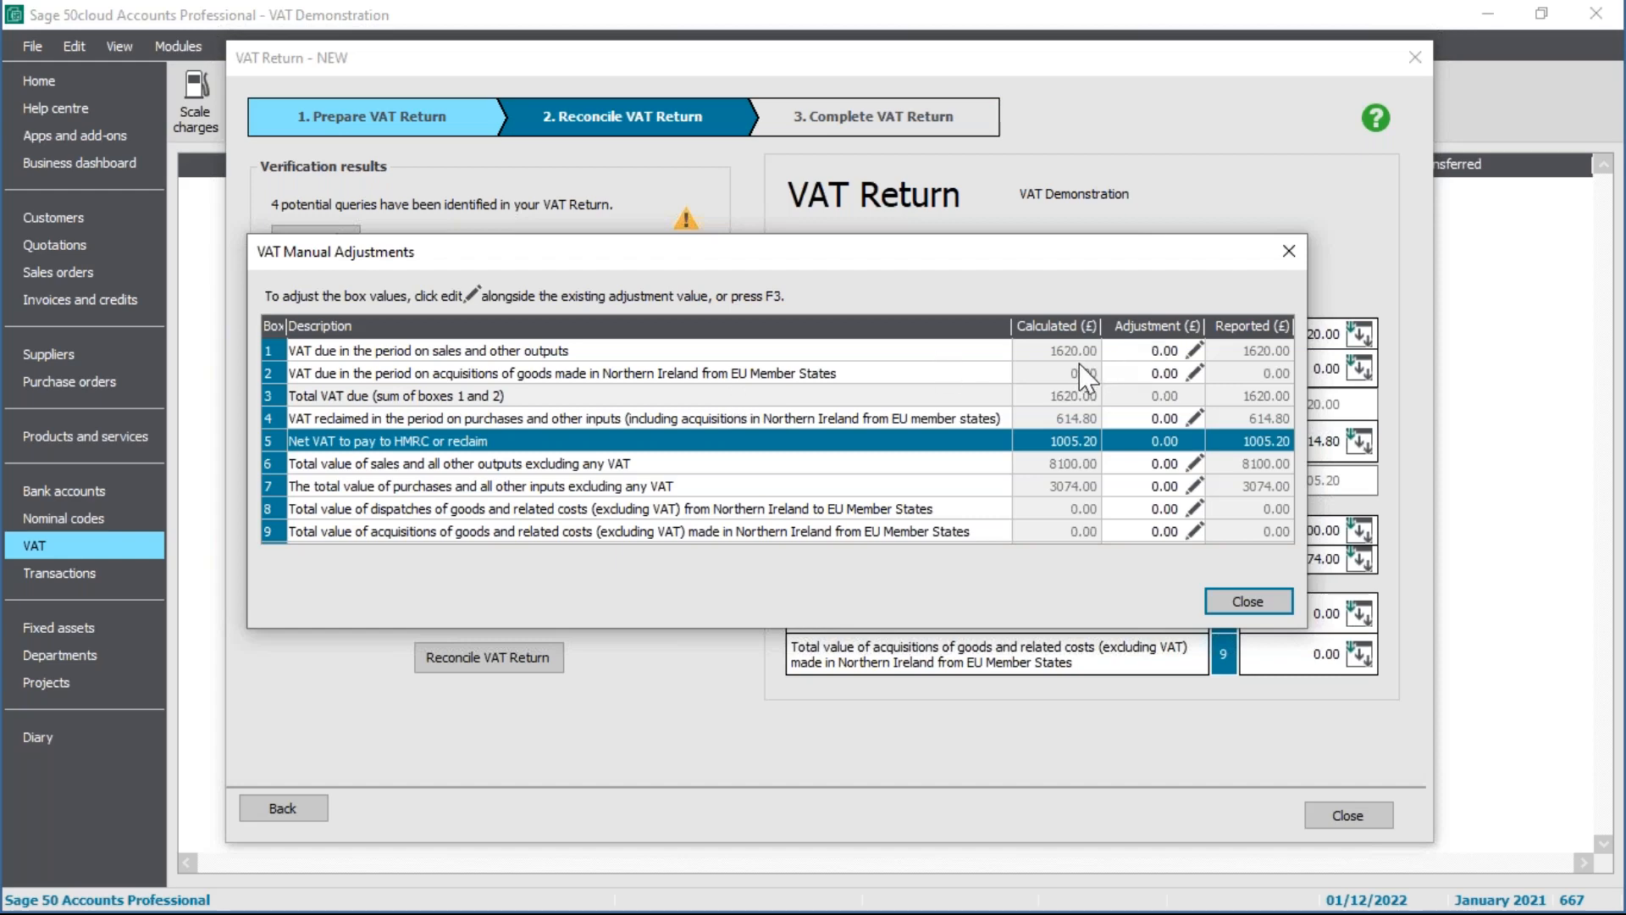
Step: Add a 100.00 Box 1 adjustment with reason 'HMRC/ROS instruction', raising net VAT to 1105.20
{"action": "left_click", "coordinate": [1163, 353]}
{"action": "key", "text": "F3"}
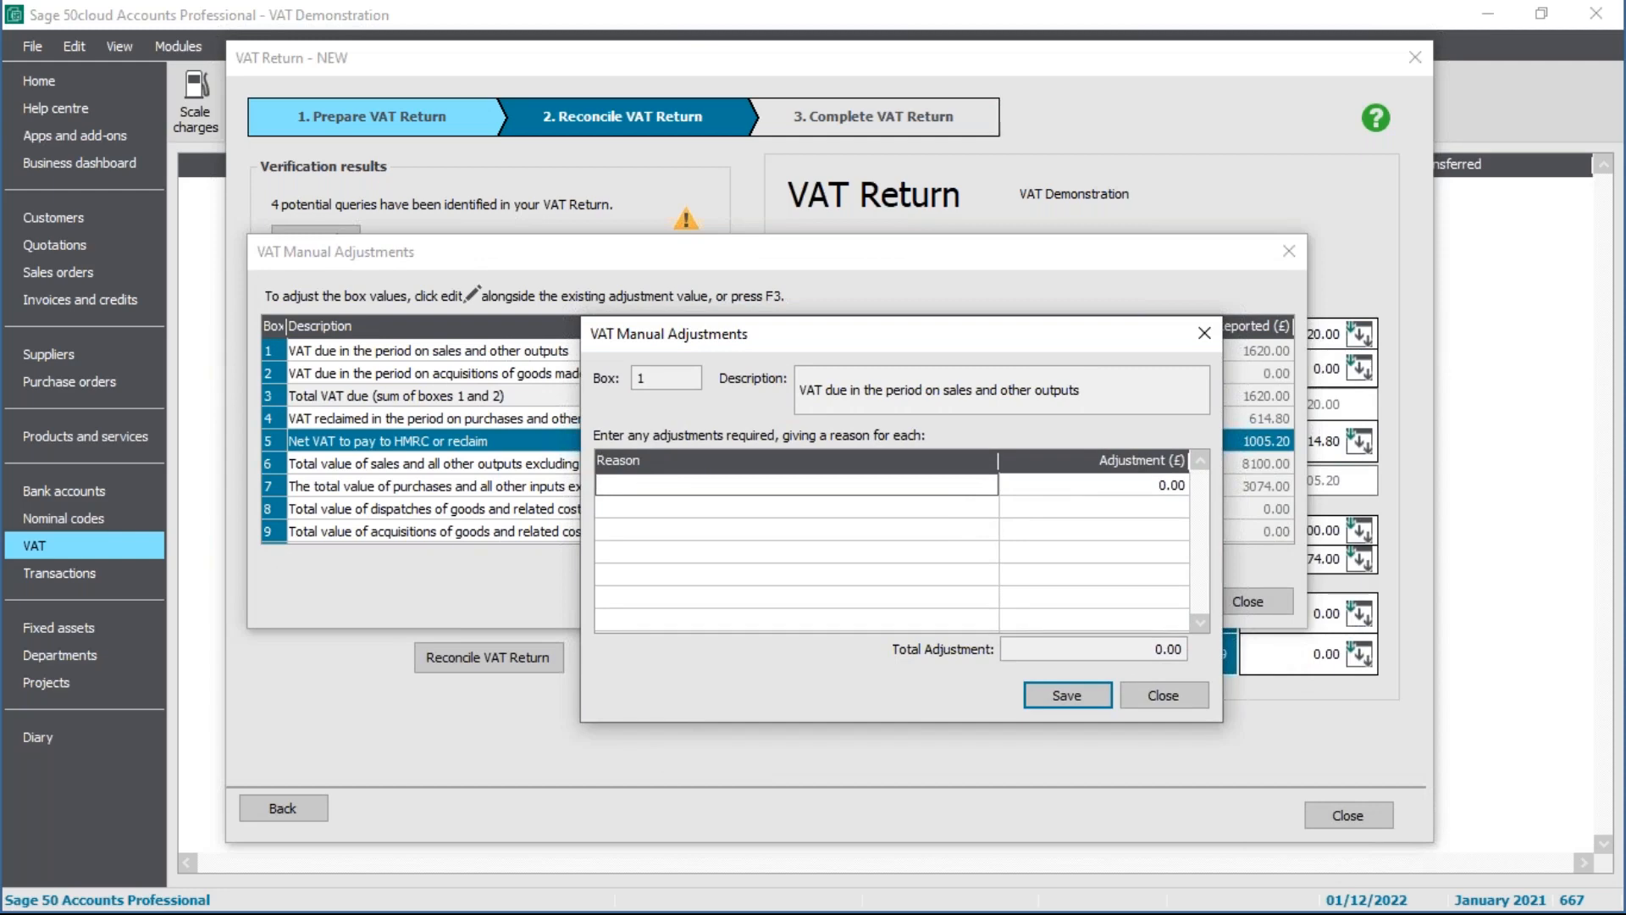
{"action": "type", "text": "HMRC/ROS instruction"}
{"action": "key", "text": "Tab"}
{"action": "type", "text": "1"}
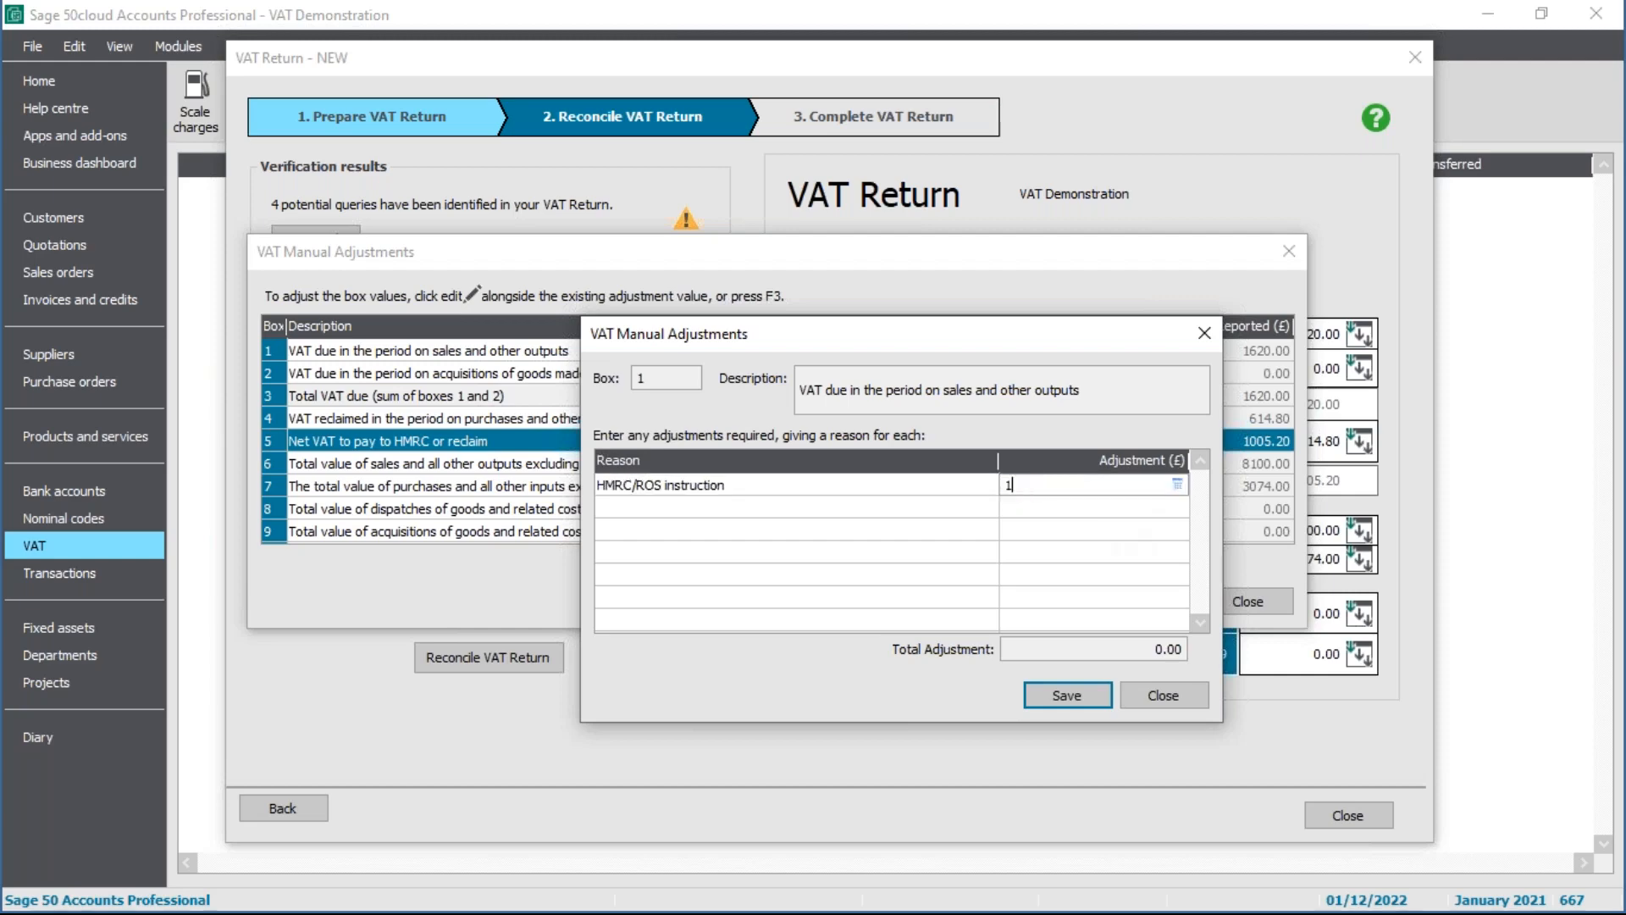
{"action": "type", "text": "00"}
{"action": "left_click", "coordinate": [1080, 693]}
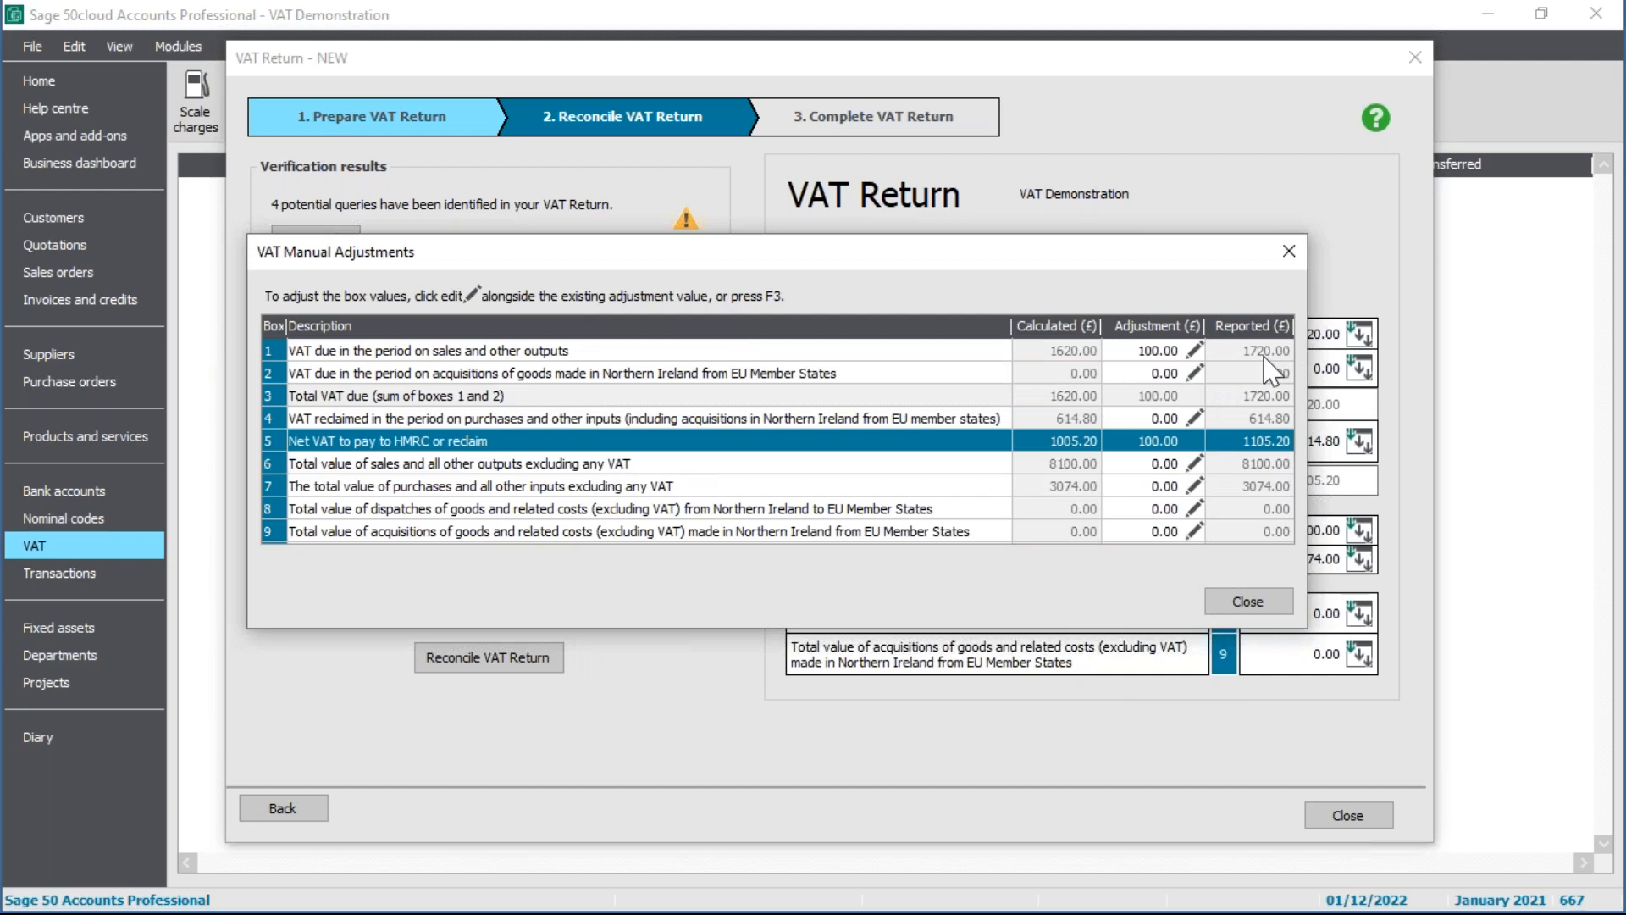
{"action": "key", "text": "F3"}
{"action": "left_click", "coordinate": [1248, 602]}
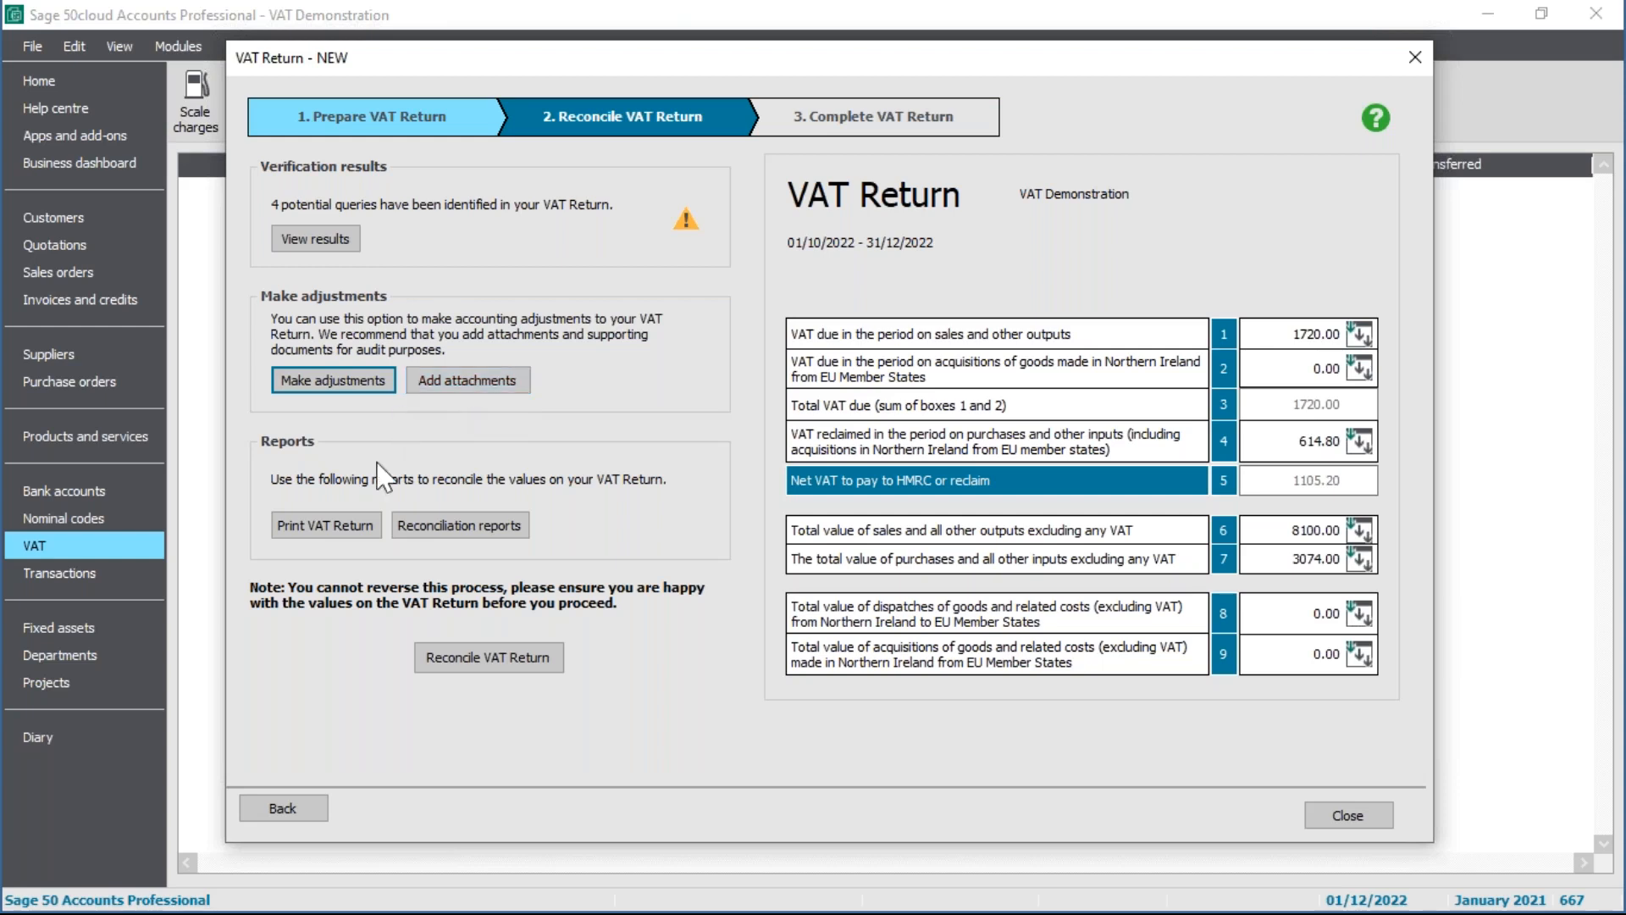
Step: Skip printing the VAT return, print the reconciliation reports, and start reconciling the return
{"action": "left_click", "coordinate": [342, 533]}
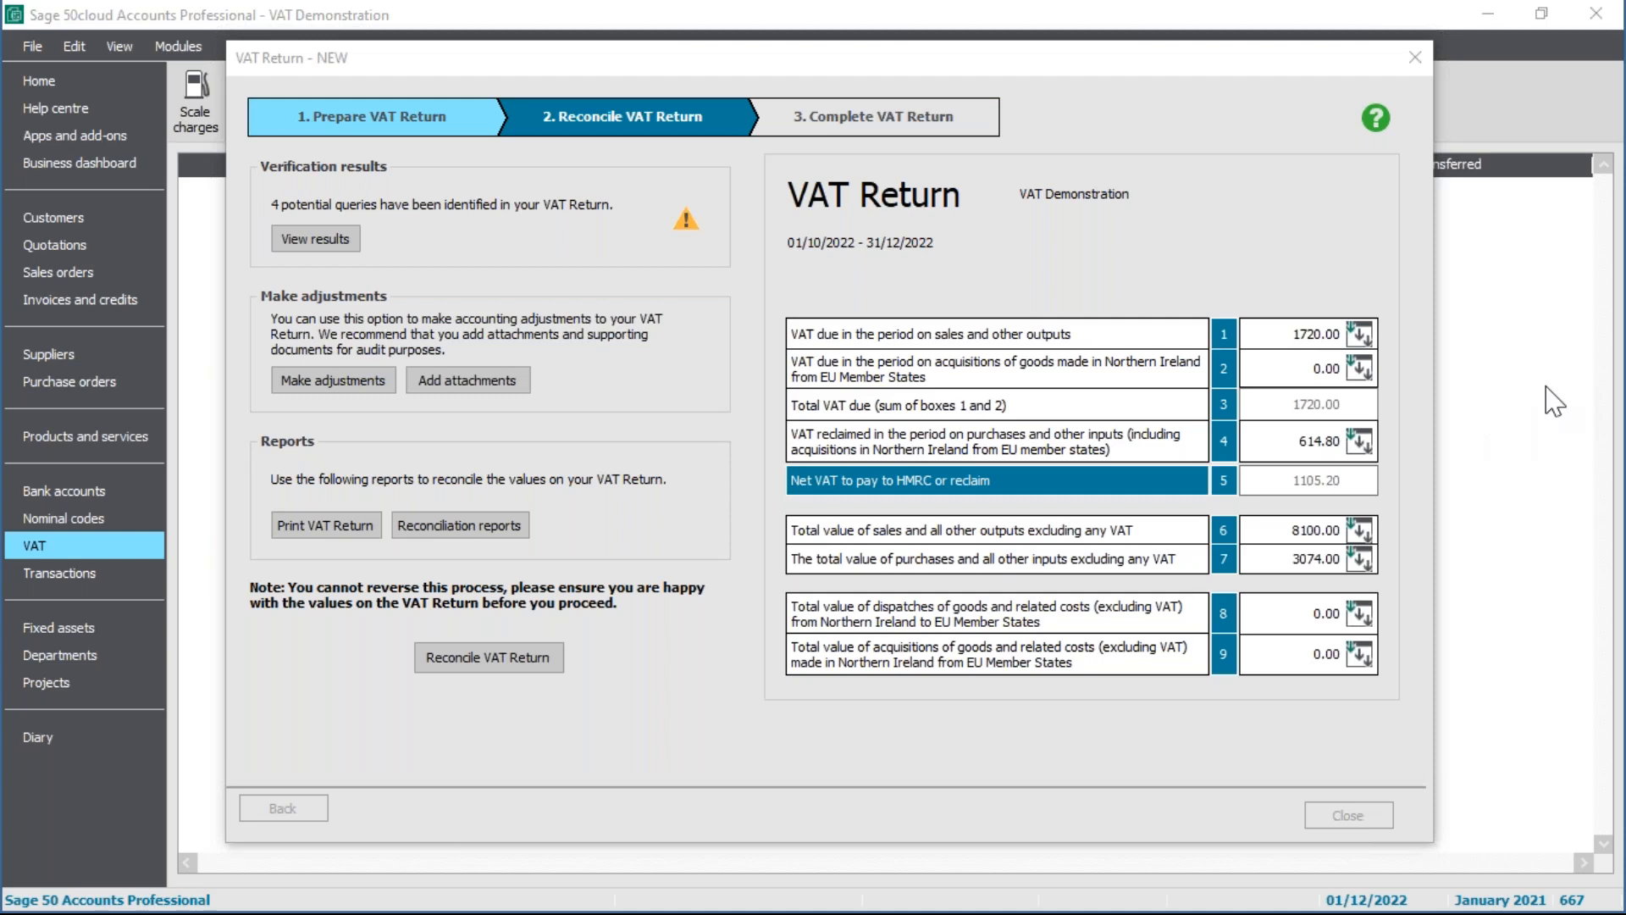
{"action": "left_click_drag", "start_coordinate": [1622, 724], "coordinate": [875, 332]}
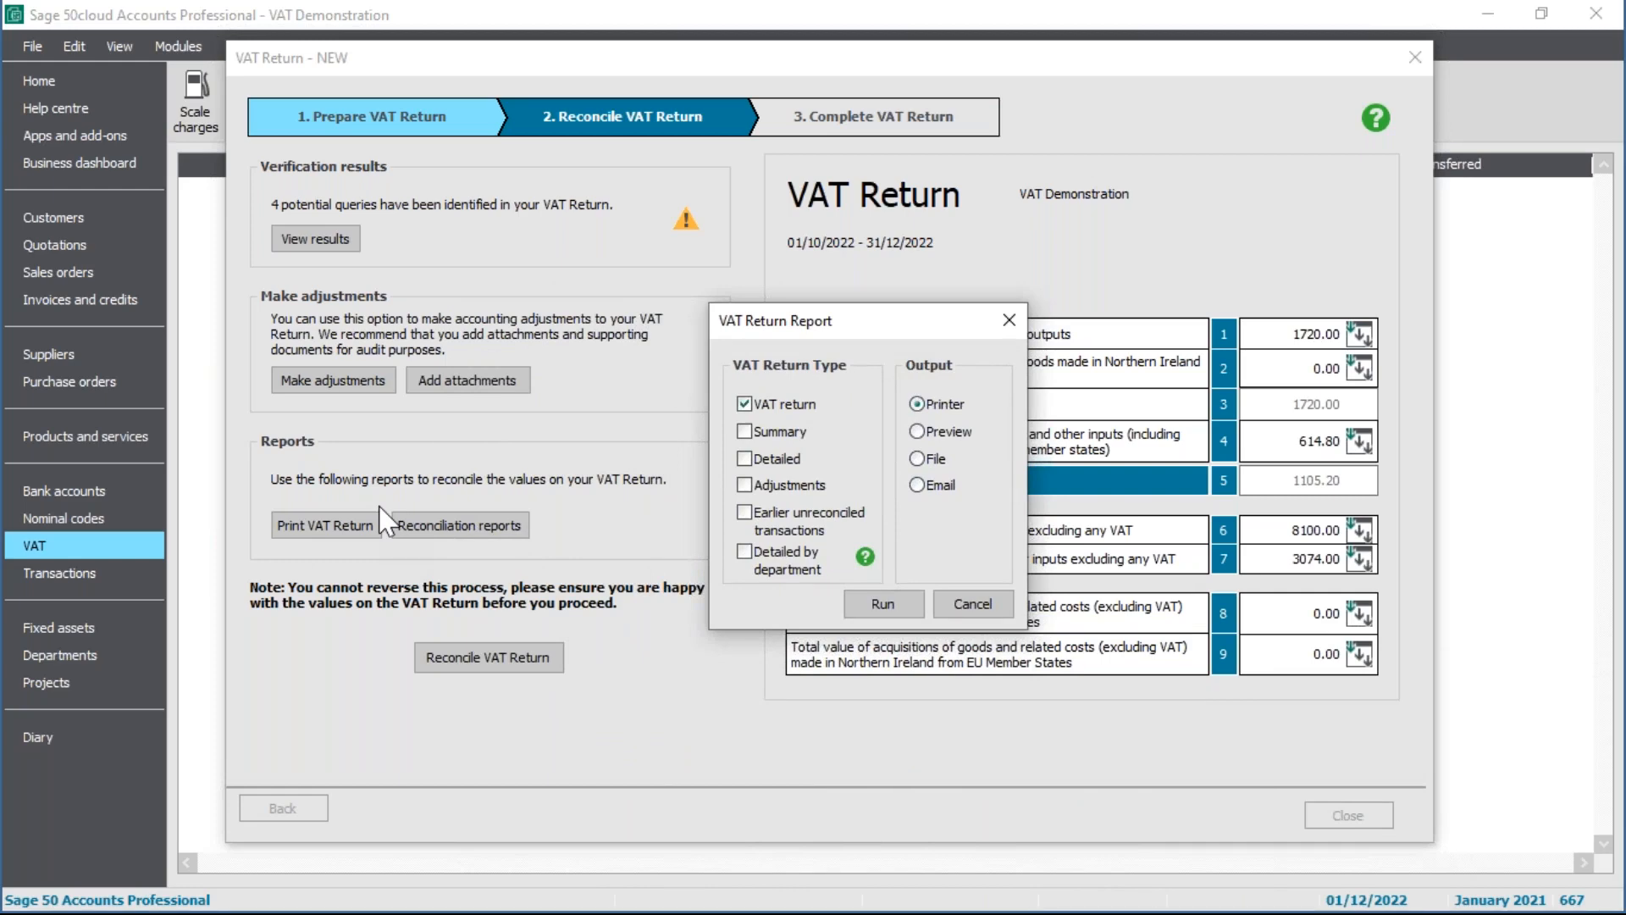
{"action": "left_click", "coordinate": [970, 605]}
{"action": "left_click", "coordinate": [470, 529]}
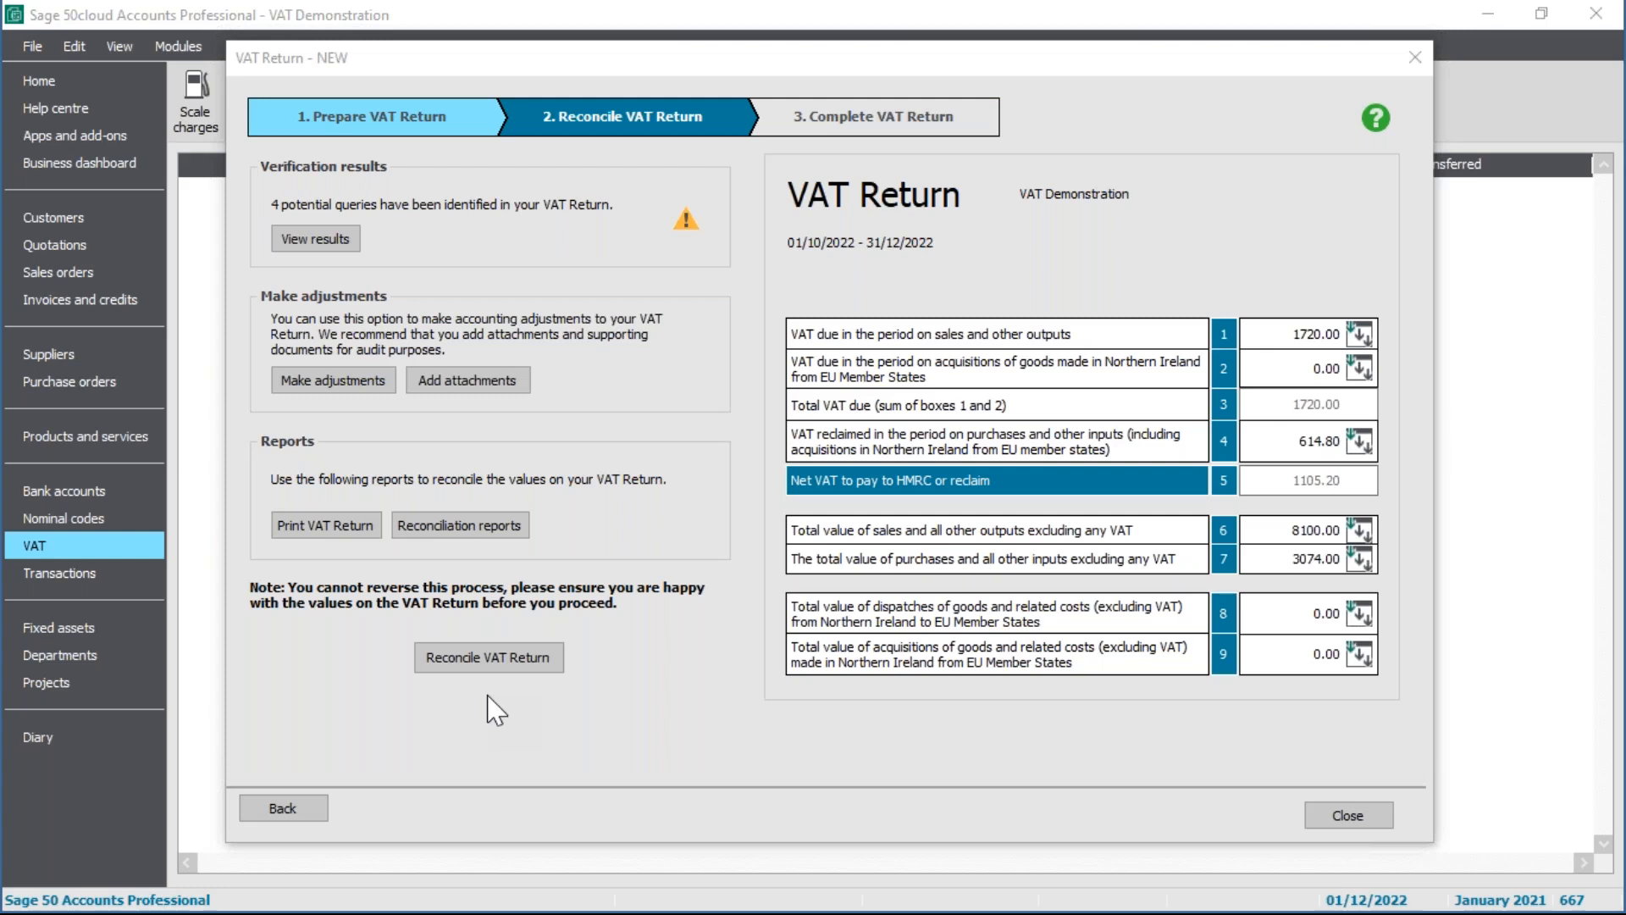
{"action": "left_click", "coordinate": [521, 663]}
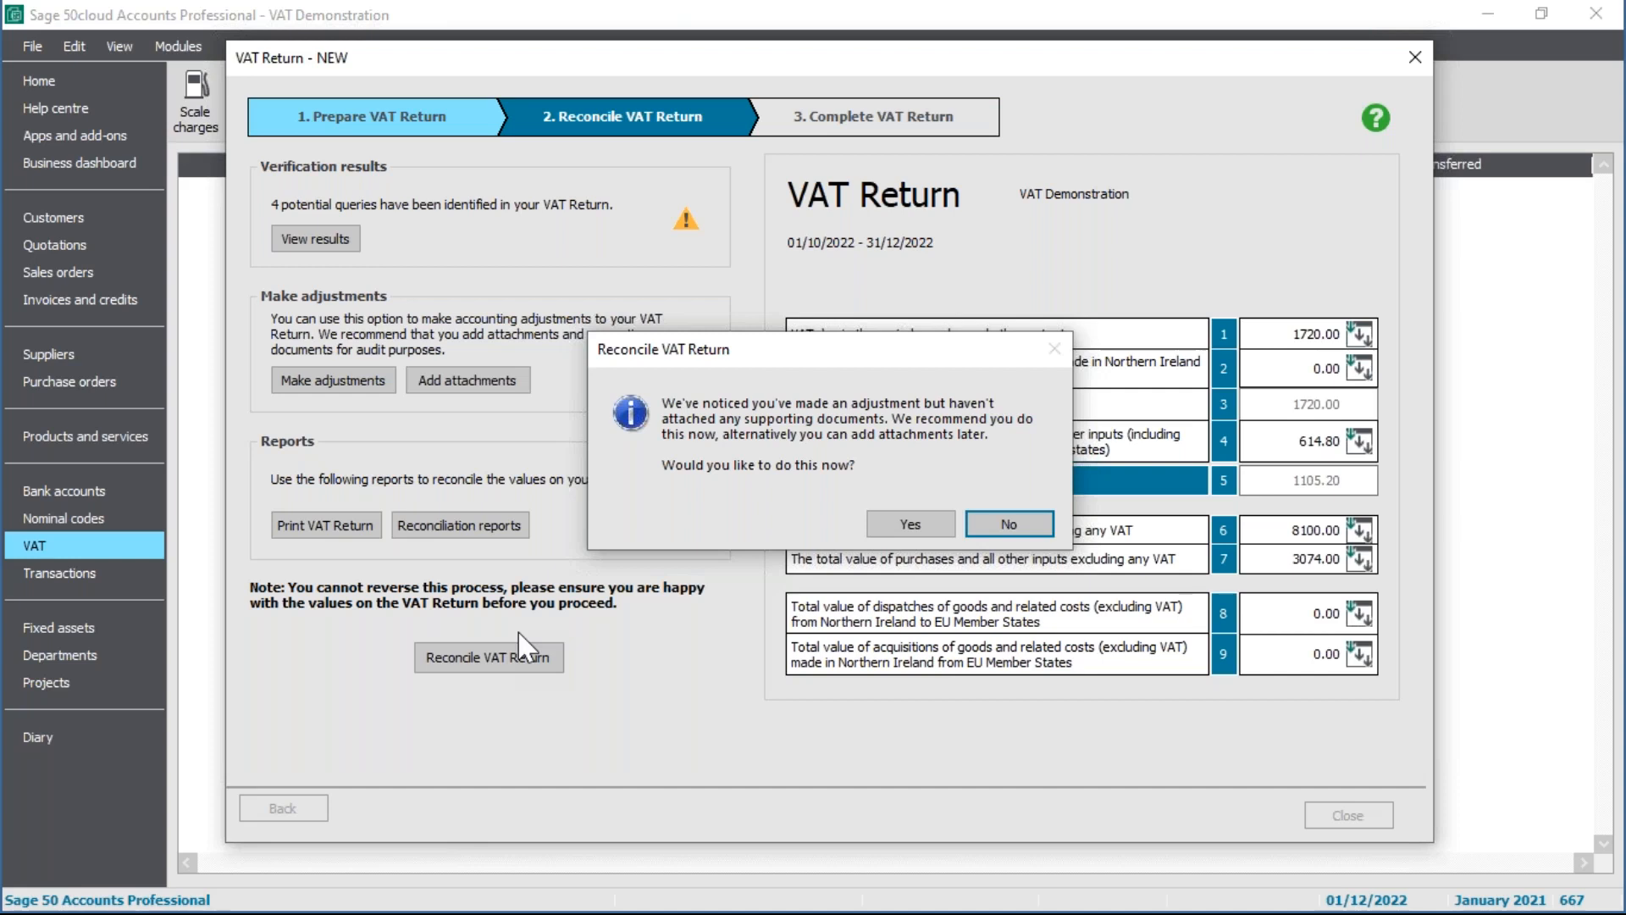
Step: Decline attaching supporting documents and flag the 01/10/2022–31/12/2022 transactions as VAT reconciled
{"action": "left_click", "coordinate": [1012, 527]}
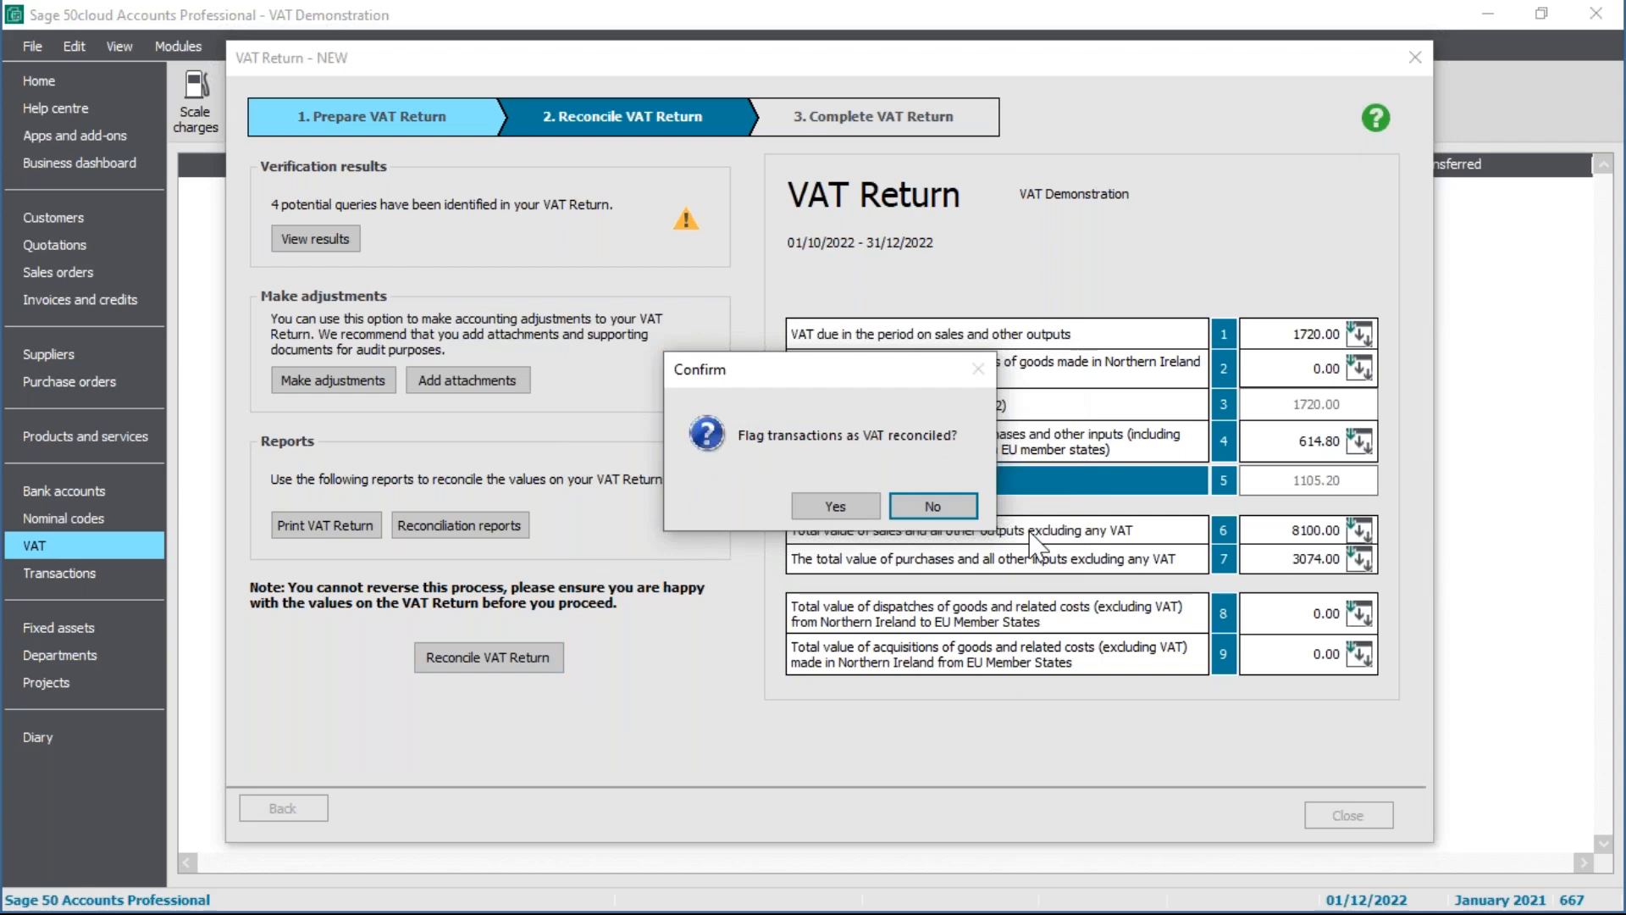
{"action": "left_click", "coordinate": [860, 511]}
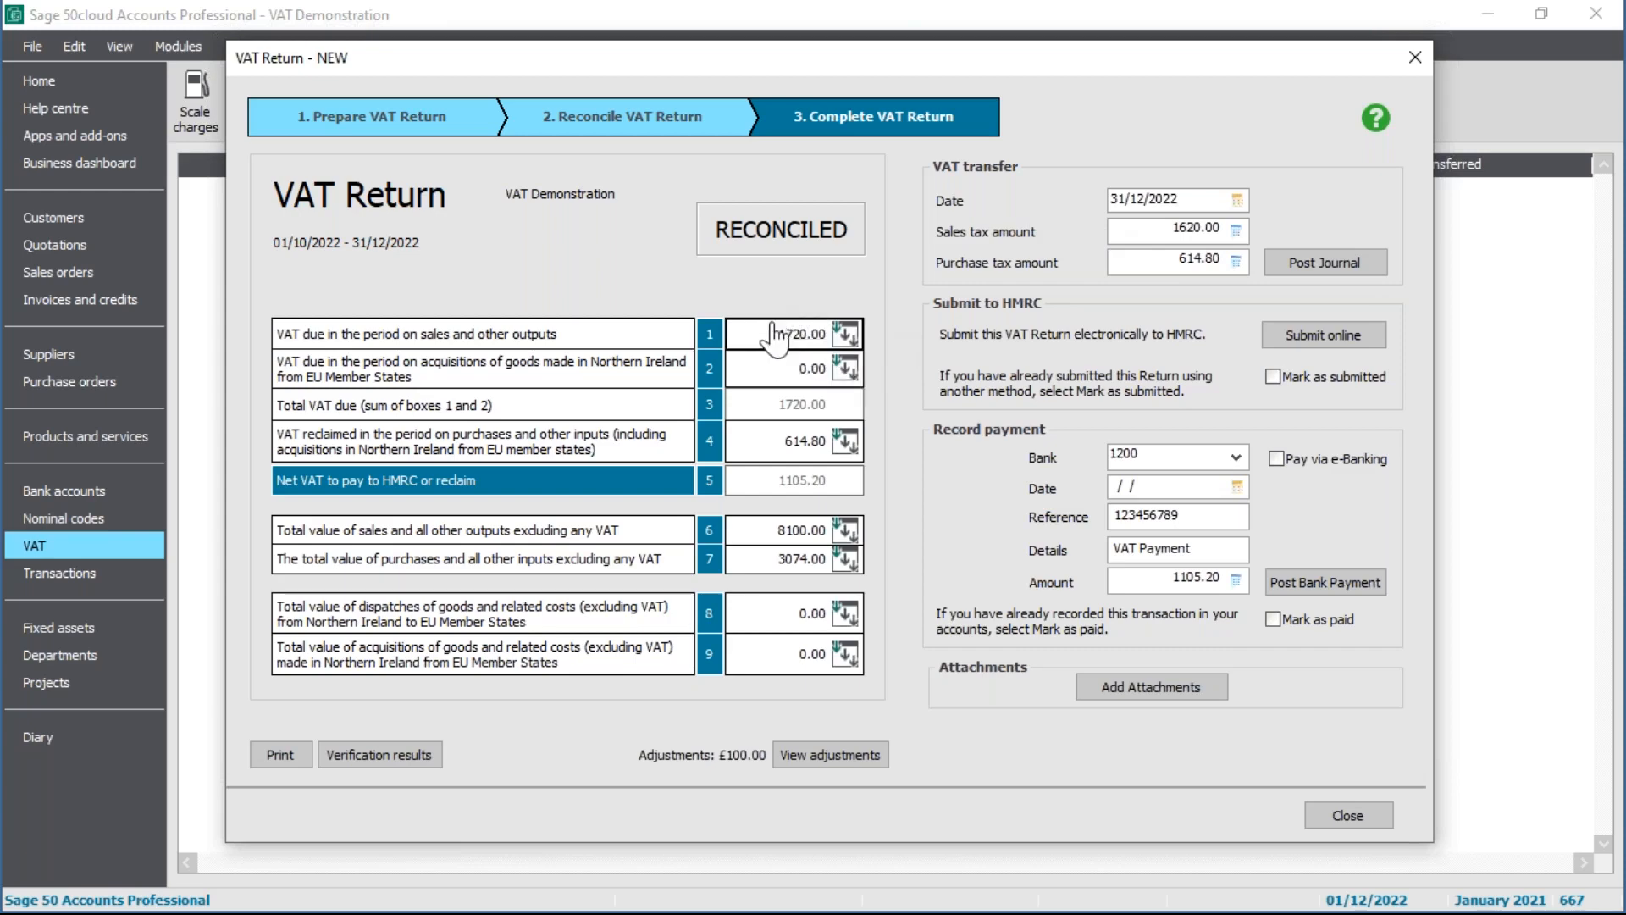
{"action": "left_click", "coordinate": [1126, 228]}
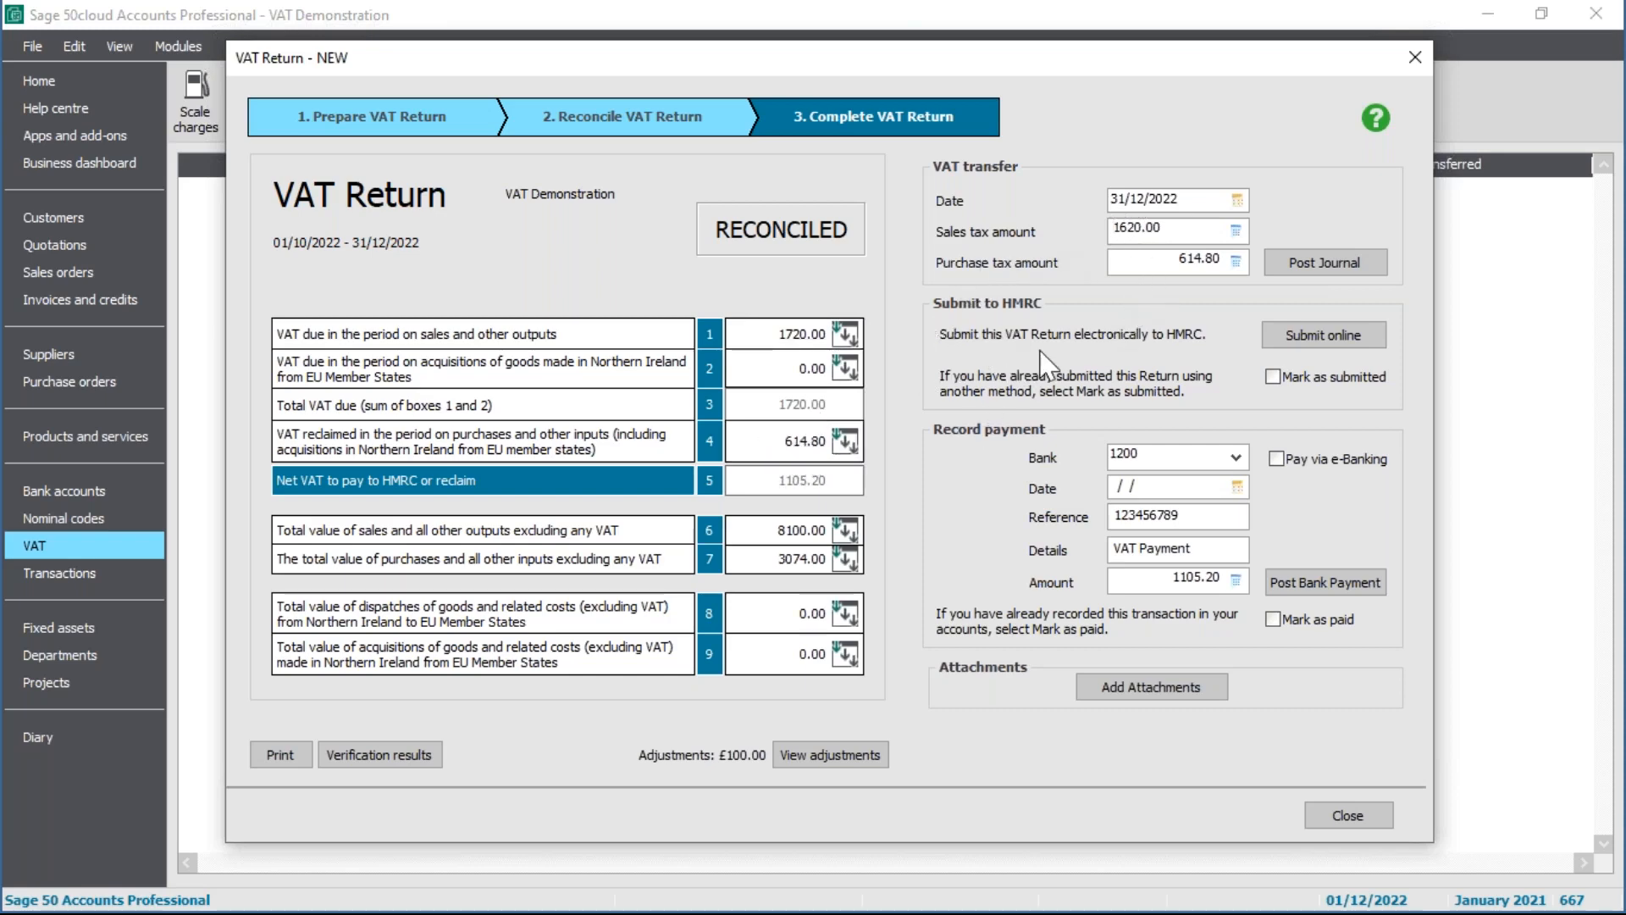
{"action": "left_click", "coordinate": [1150, 261]}
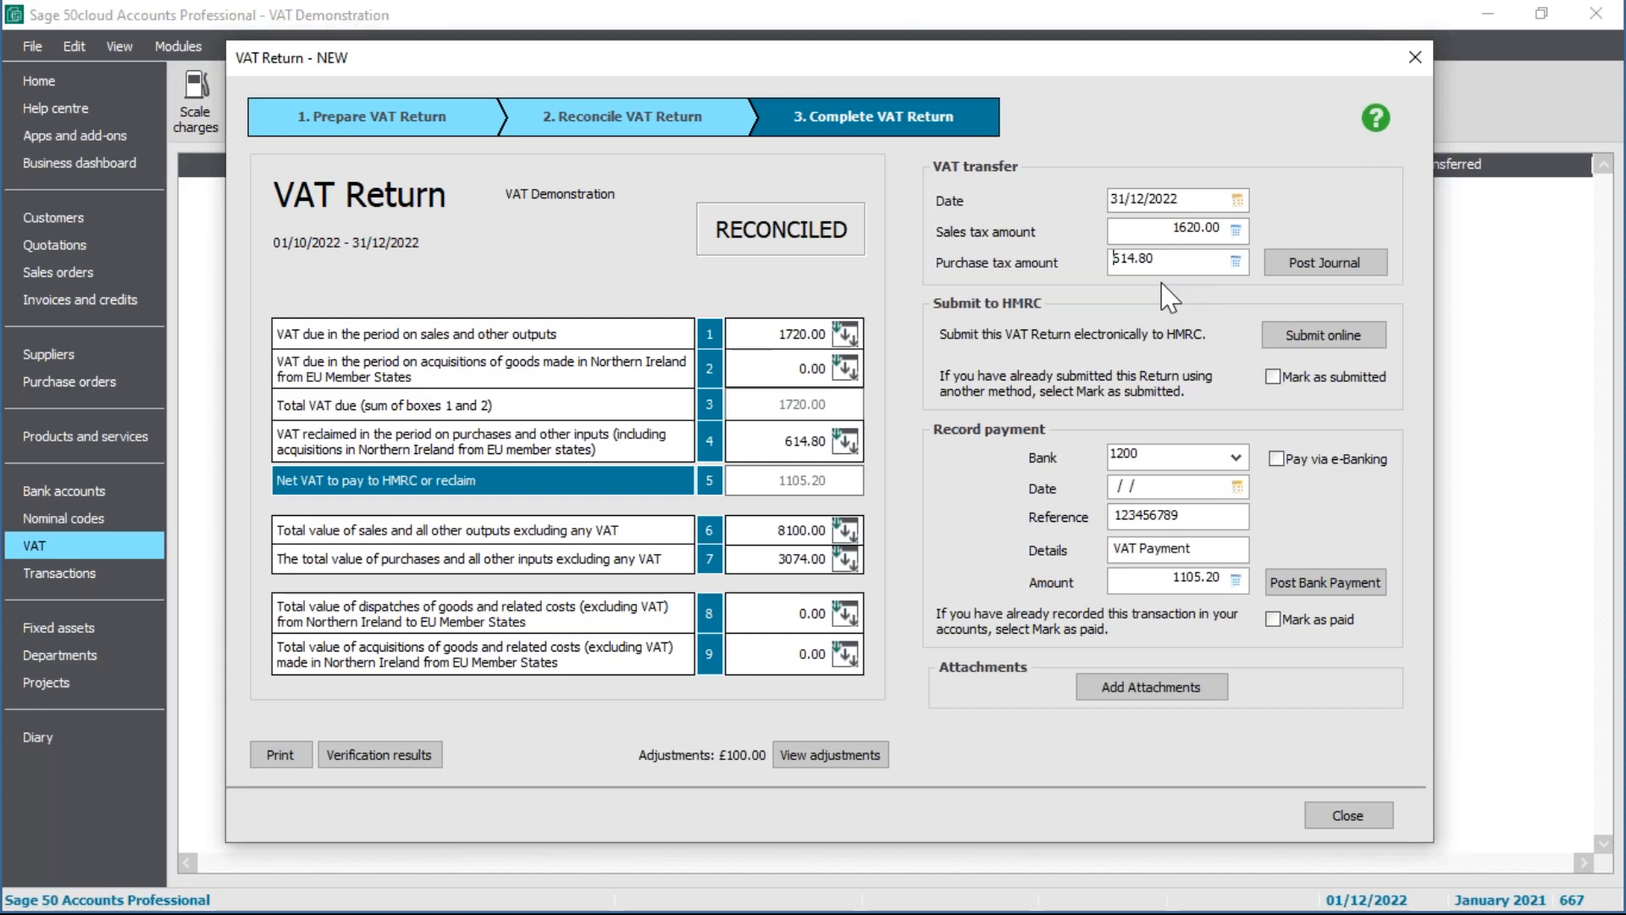
Step: Post the 31/12/2022 VAT transfer journal (1620.00 sales, 614.80 purchase tax), accepting the year warning
{"action": "left_click", "coordinate": [1355, 265]}
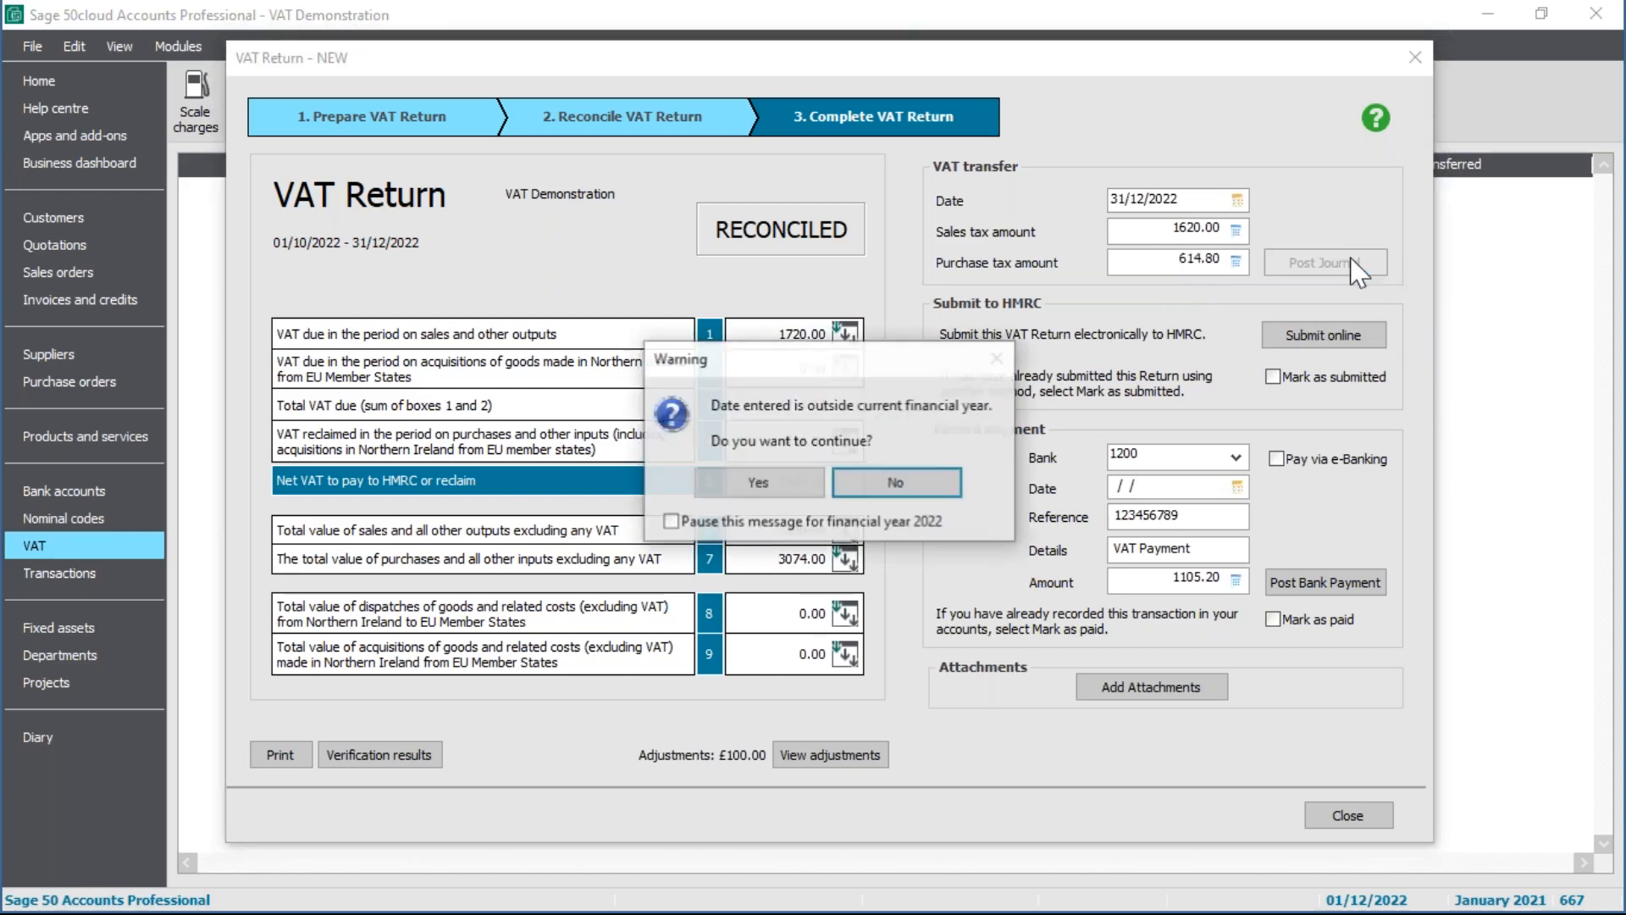
{"action": "left_click", "coordinate": [773, 485]}
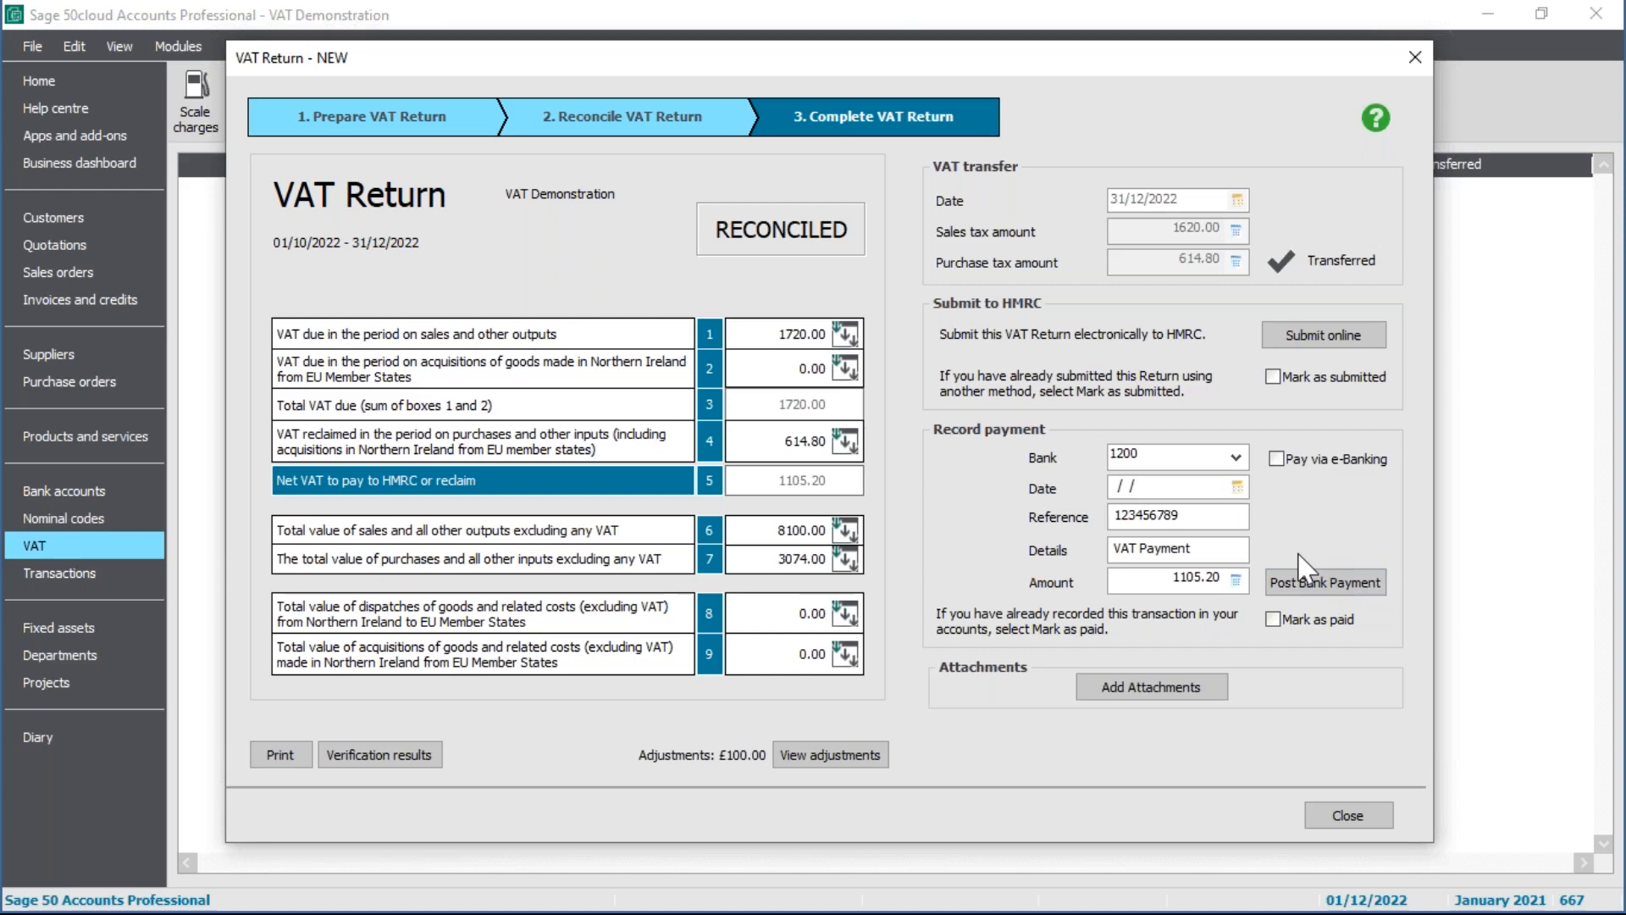
Step: Post the 1105.20 VAT payment from bank 1200 dated 07/12/2022, marking the return paid
{"action": "left_click", "coordinate": [1237, 486]}
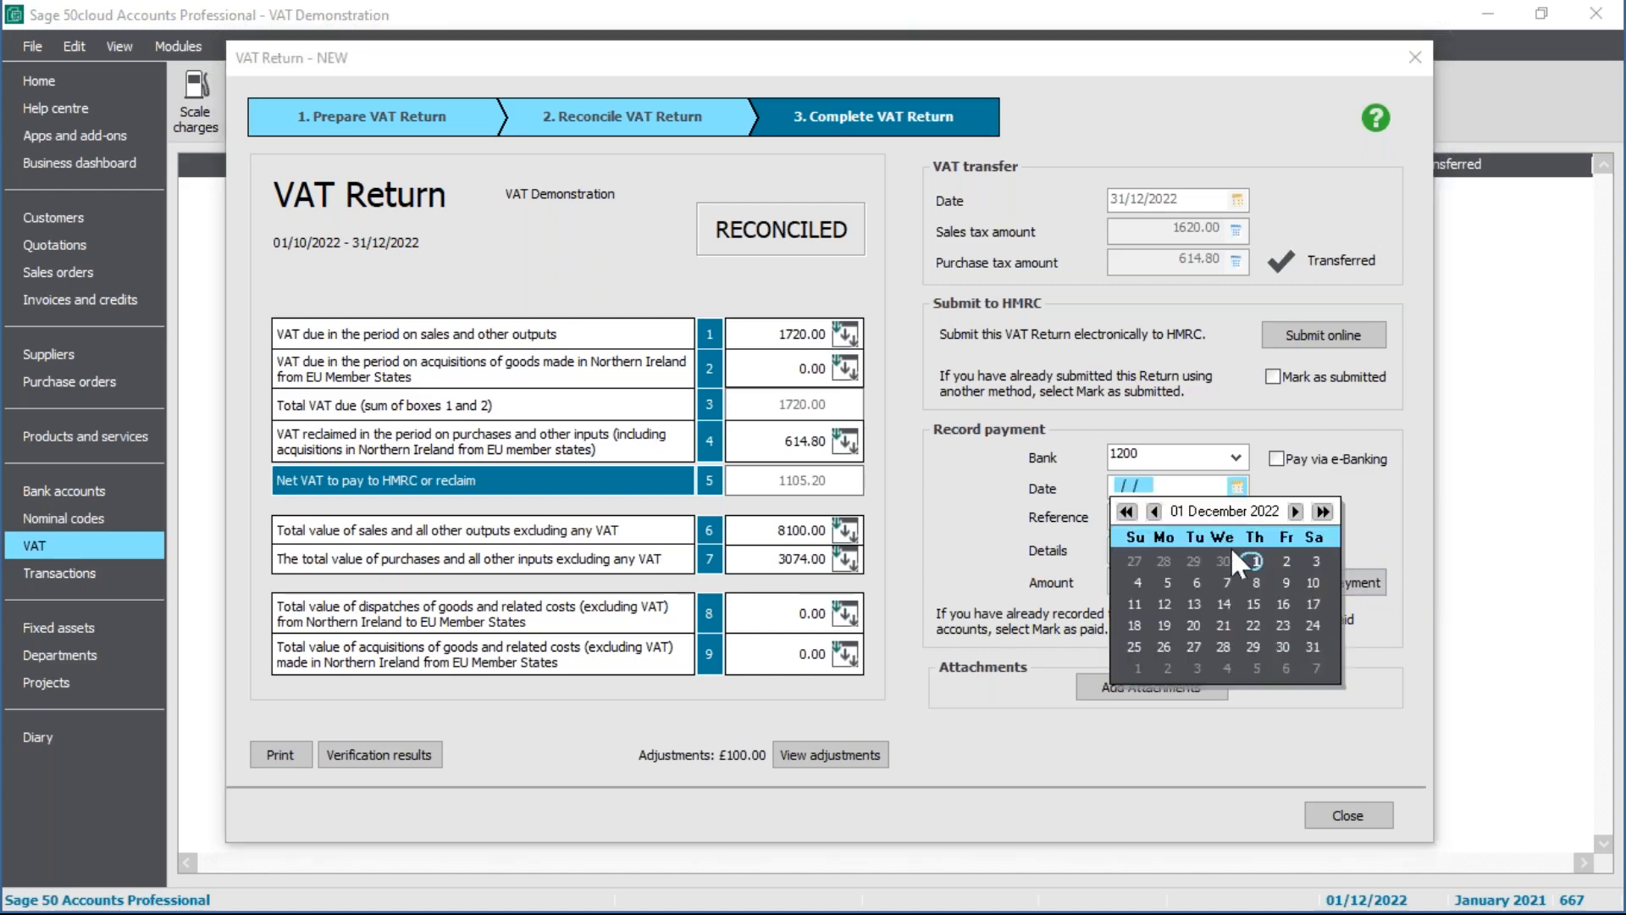
{"action": "left_click", "coordinate": [1225, 579]}
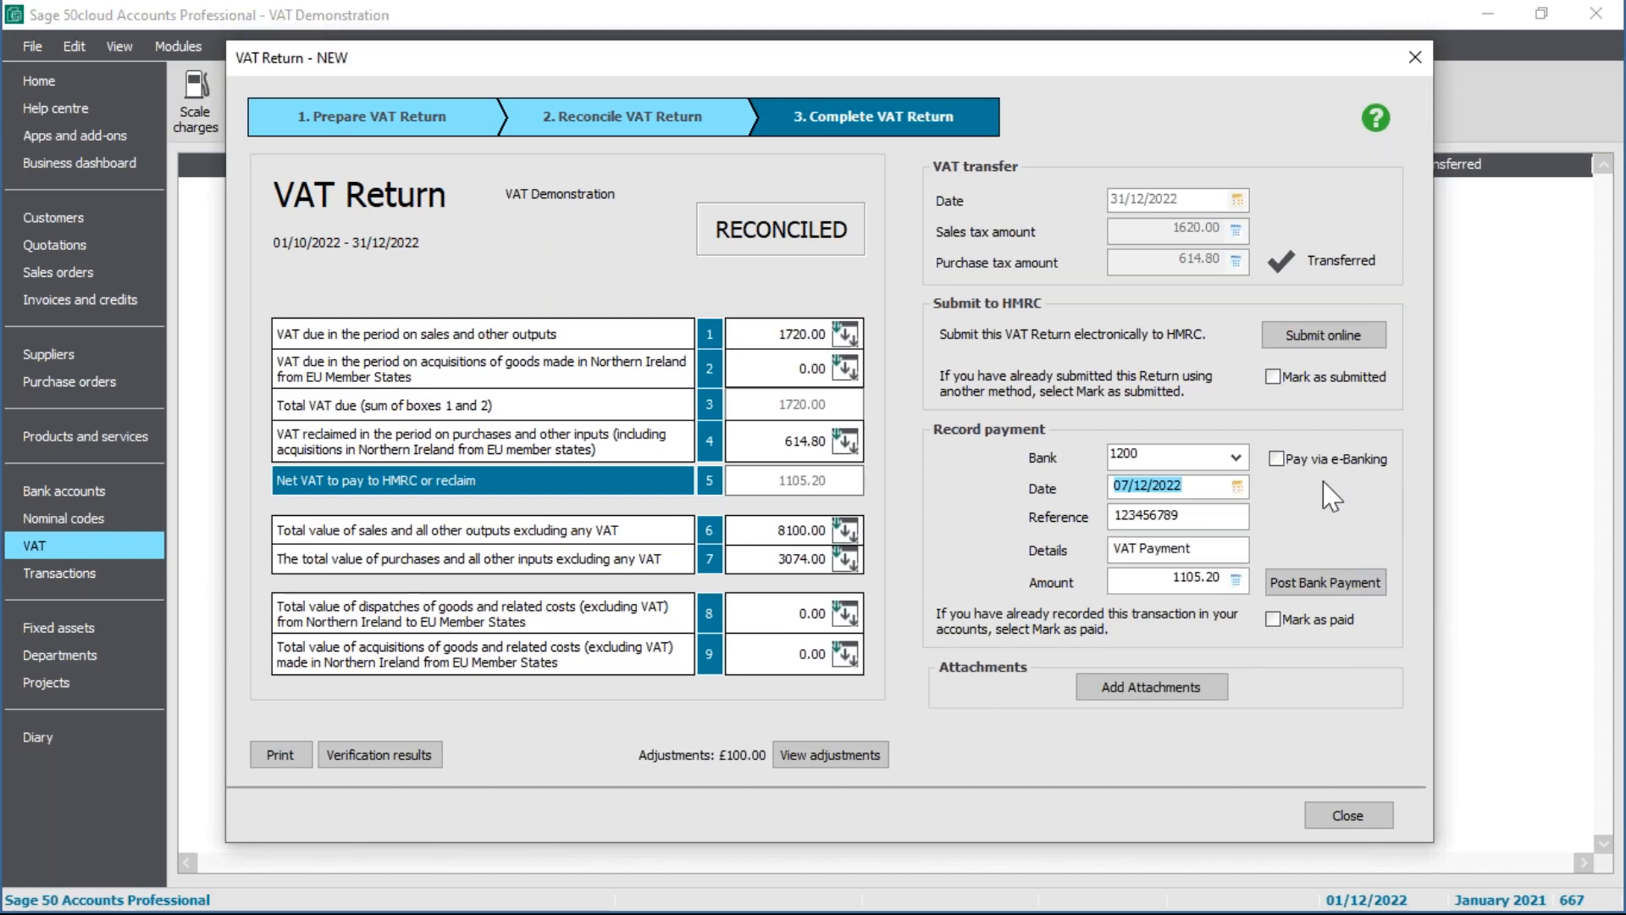
{"action": "left_click", "coordinate": [1333, 591]}
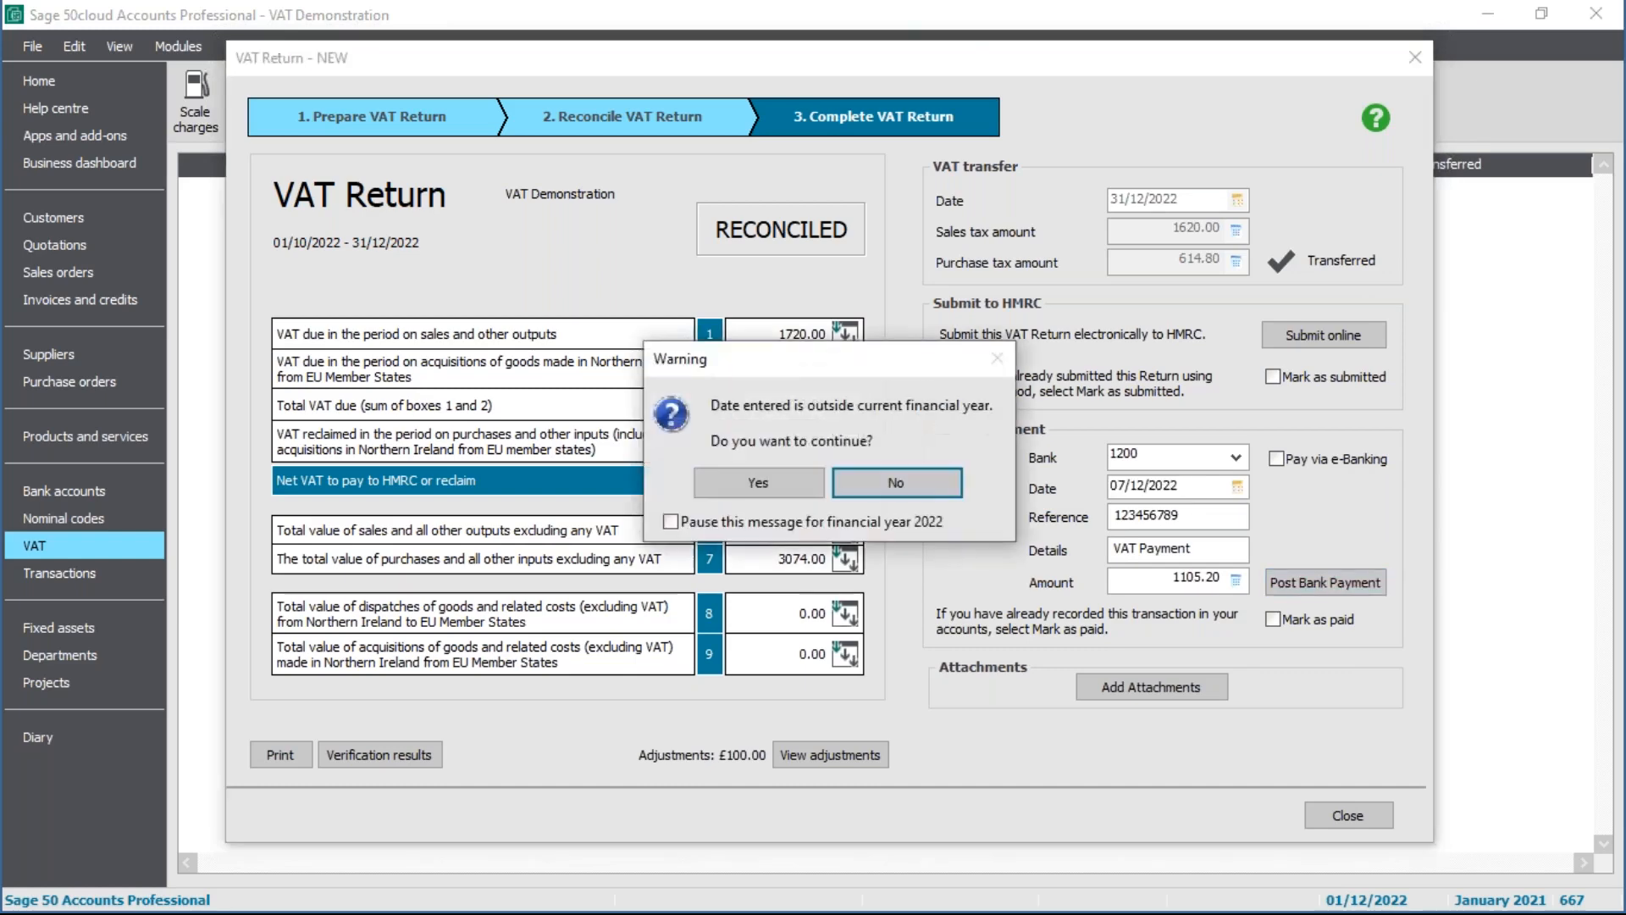
{"action": "left_click", "coordinate": [745, 486]}
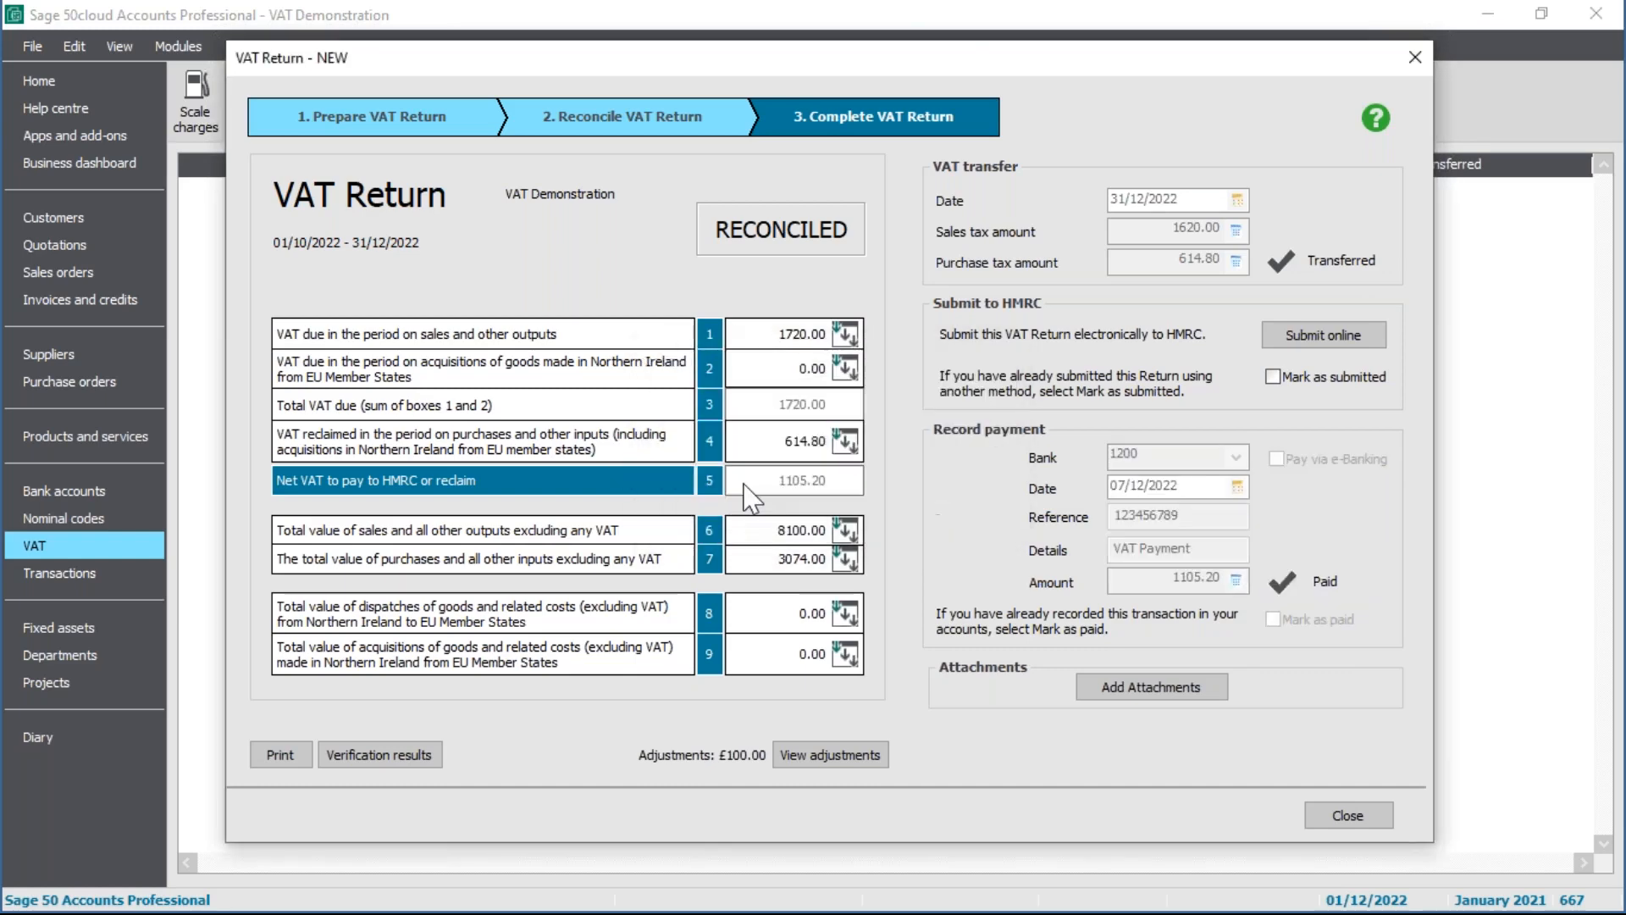
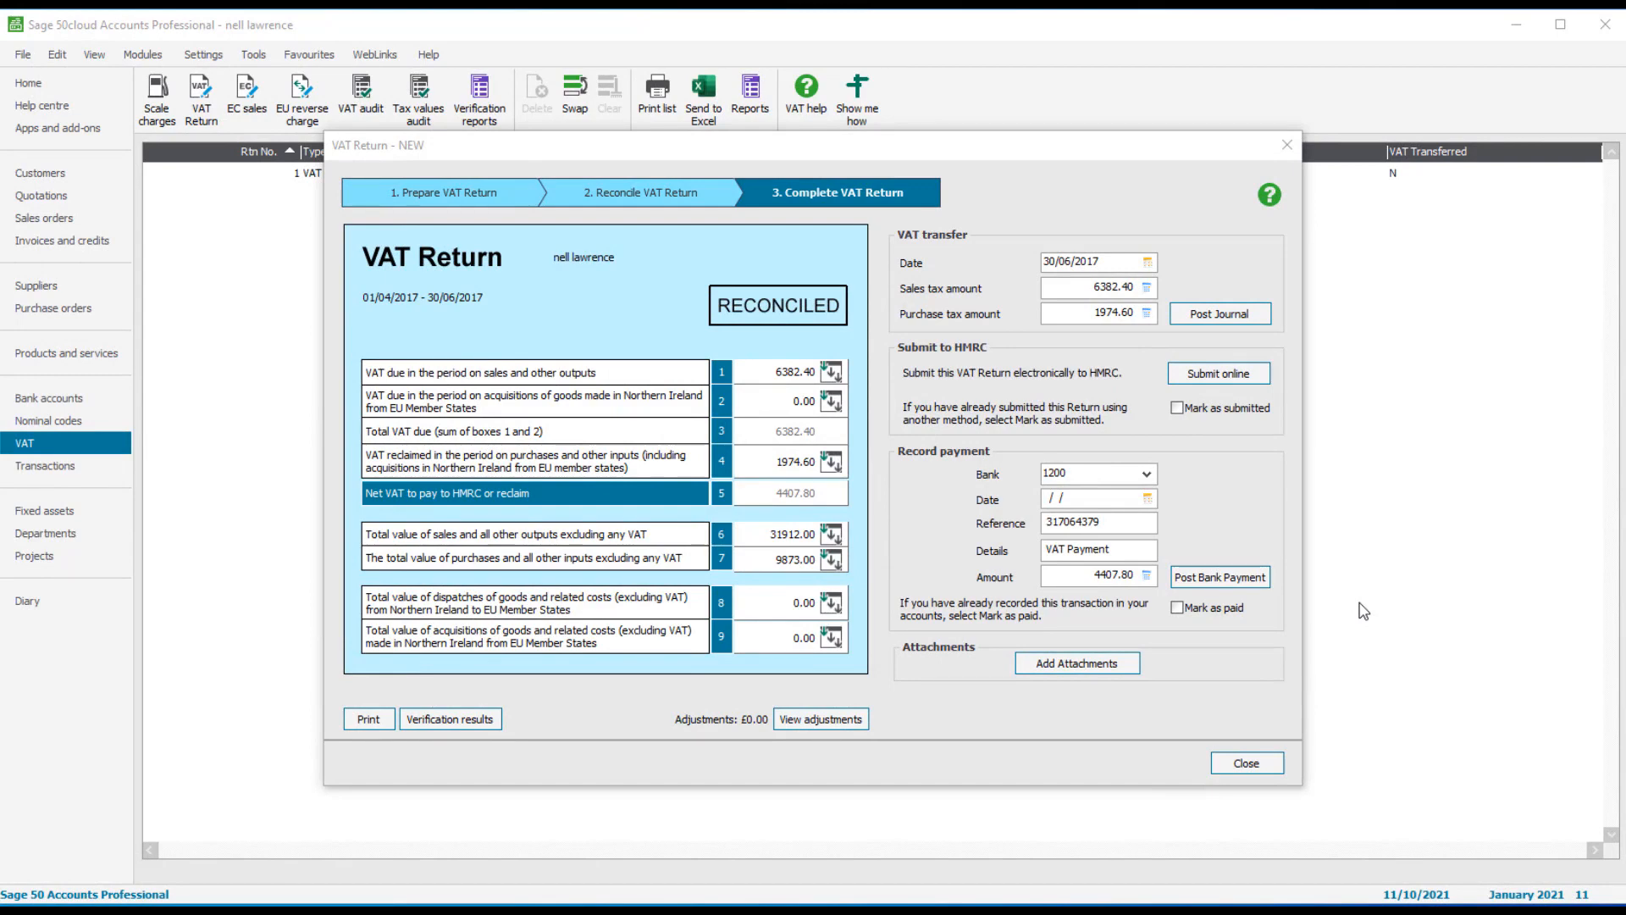
Step: Begin the online VAT submission and accept the company details to contact HMRC
{"action": "left_click", "coordinate": [1206, 382]}
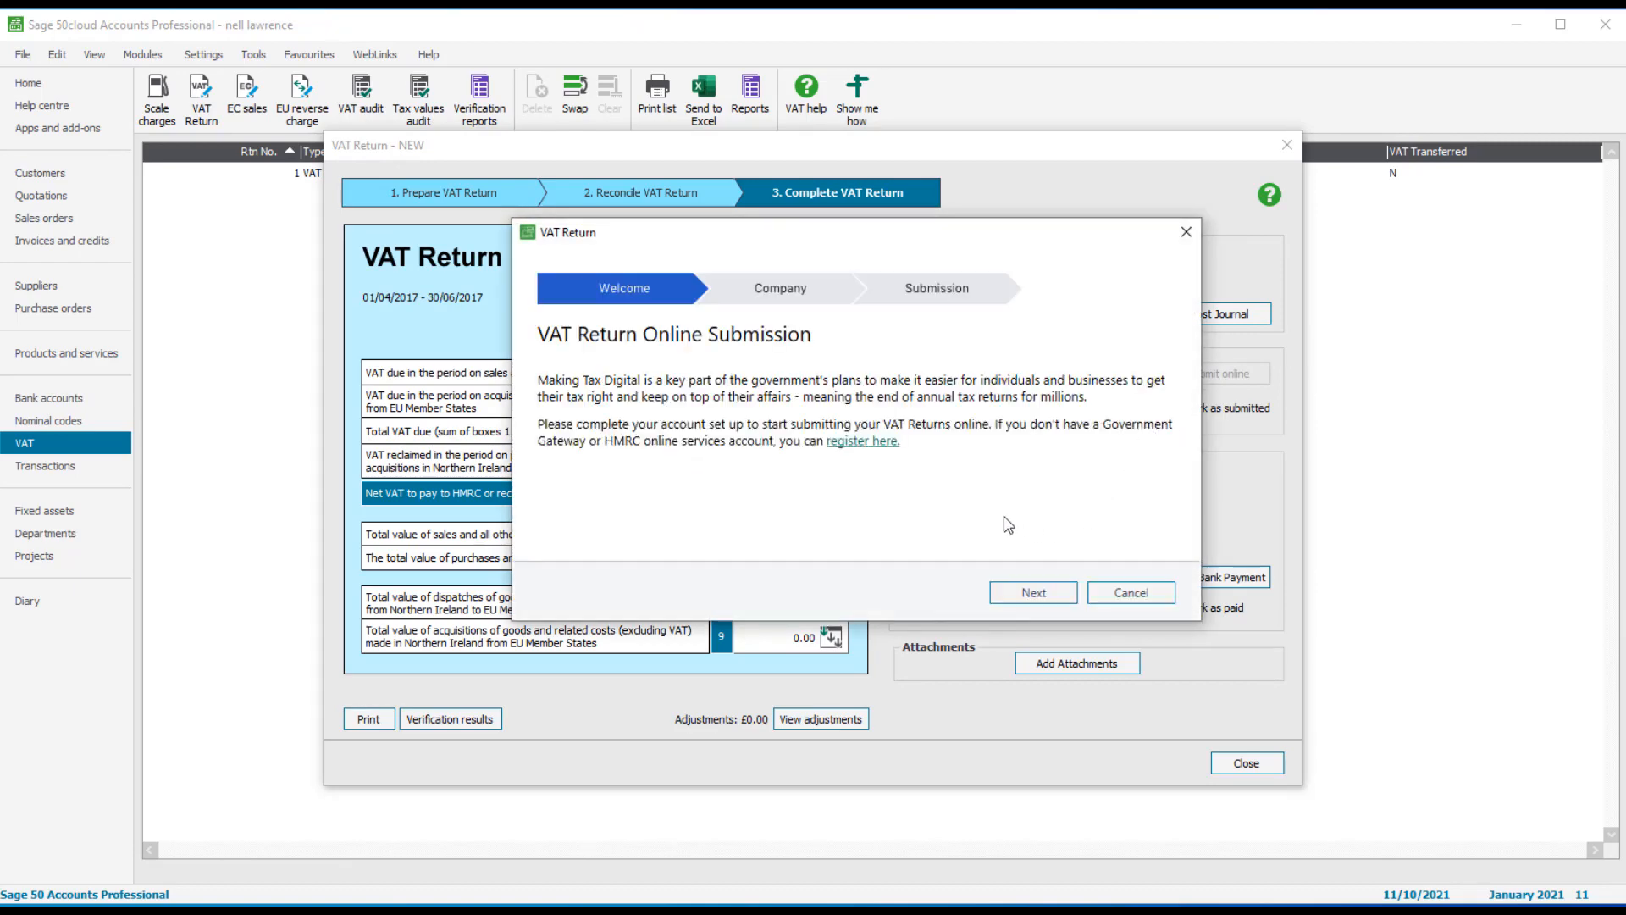
{"action": "left_click", "coordinate": [1028, 593]}
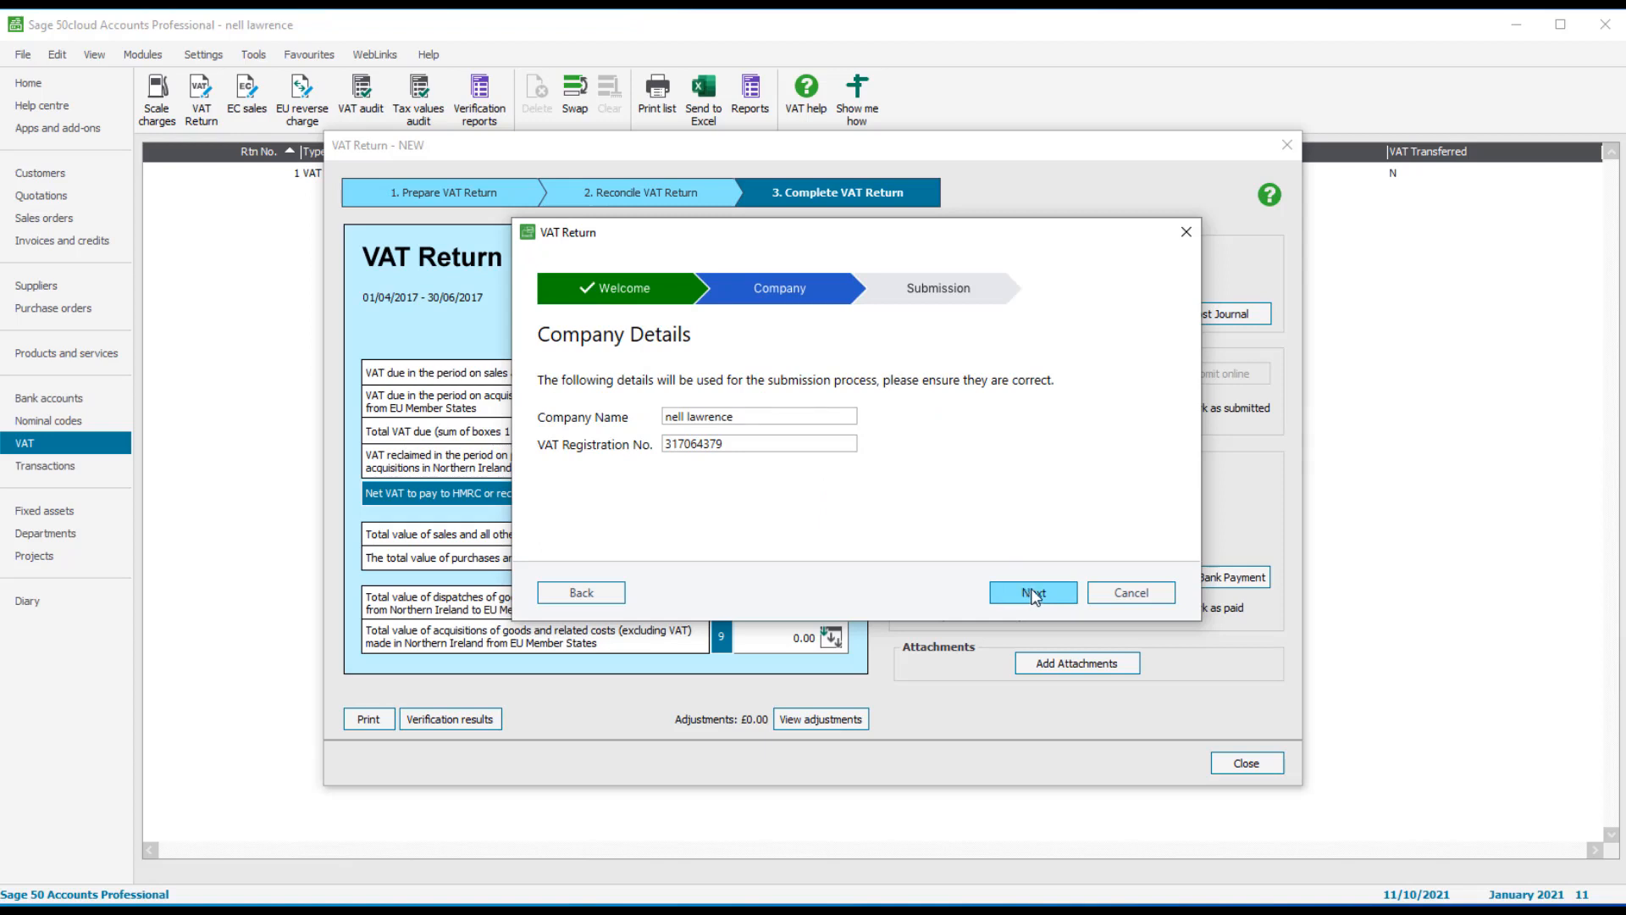
{"action": "left_click", "coordinate": [1033, 595]}
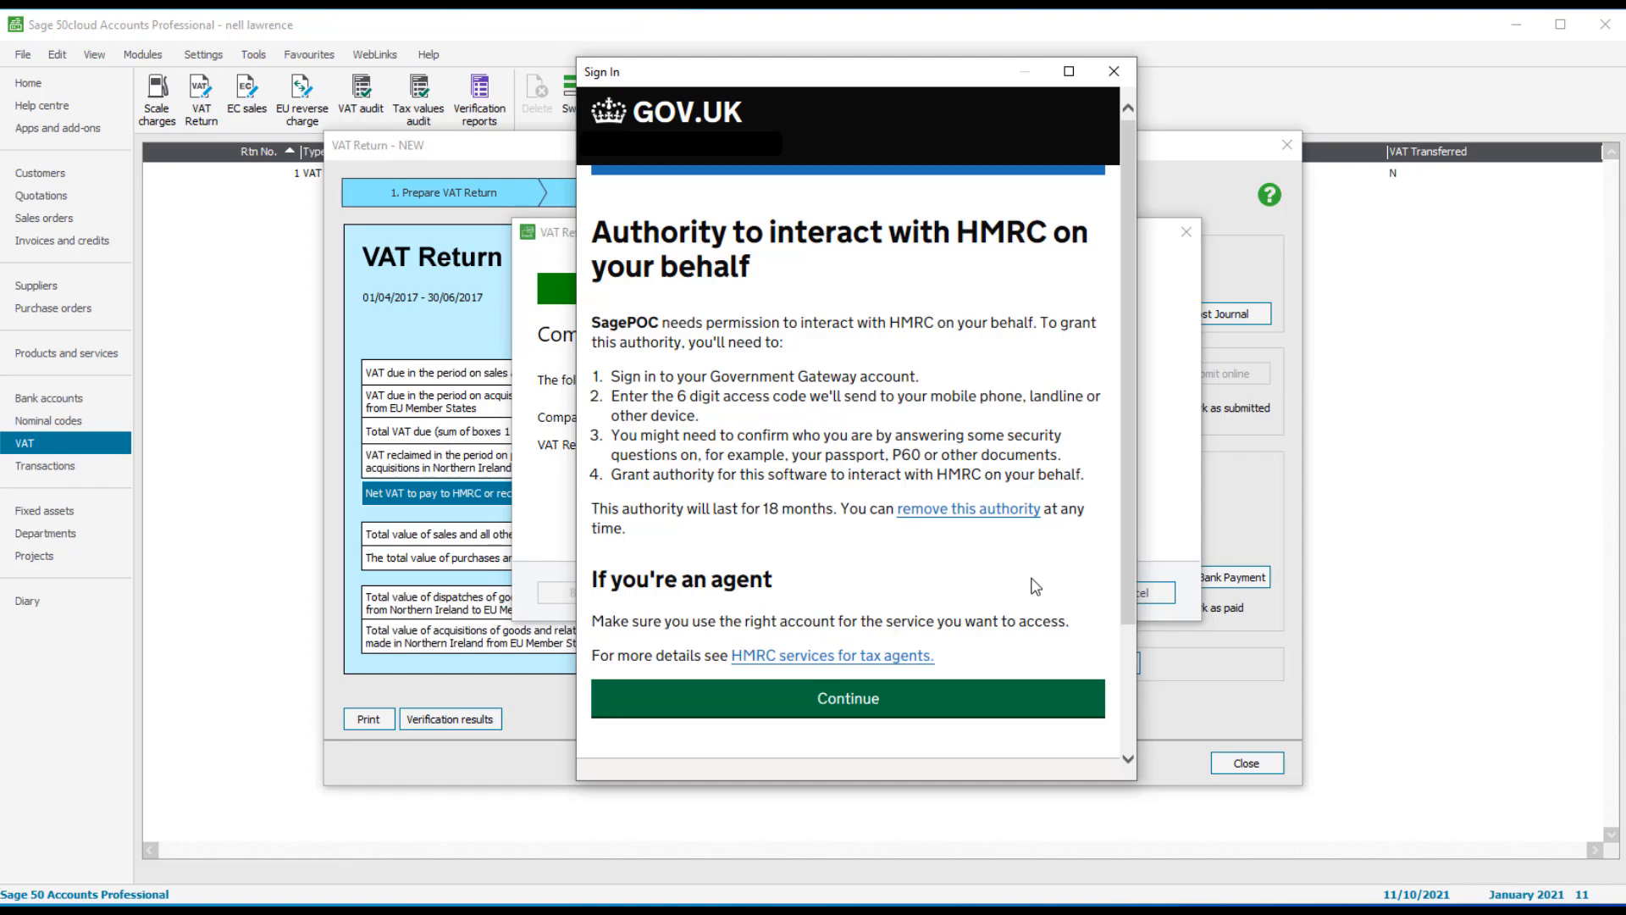
Step: Sign in to the Government Gateway test account and grant the software HMRC authority
{"action": "left_click", "coordinate": [1009, 703]}
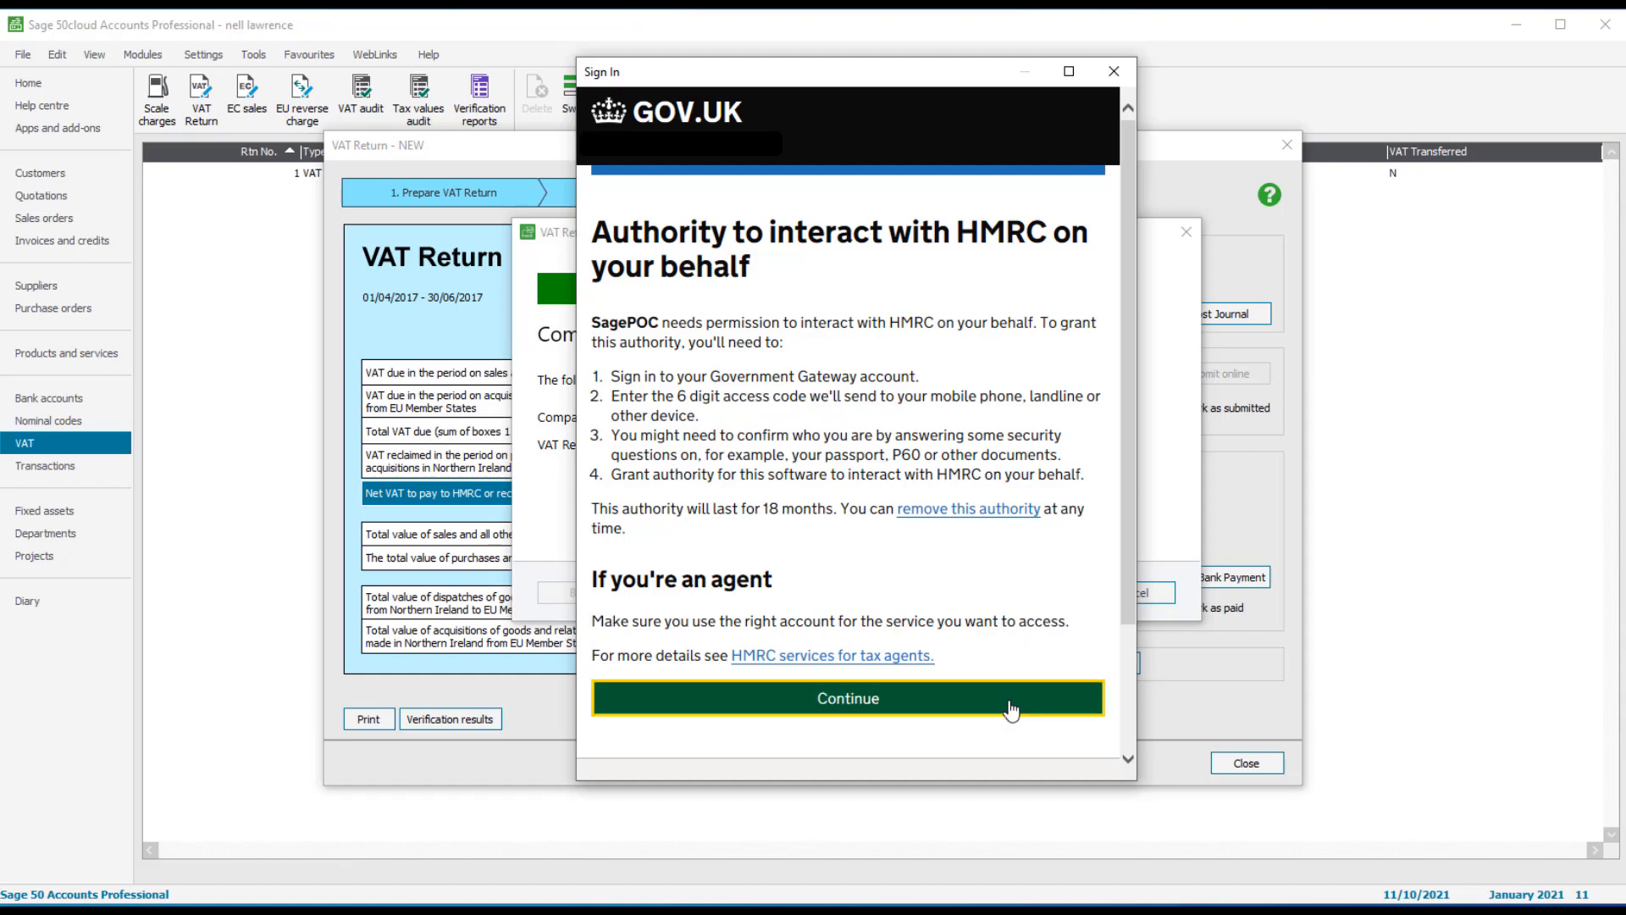
{"action": "left_click", "coordinate": [941, 320]}
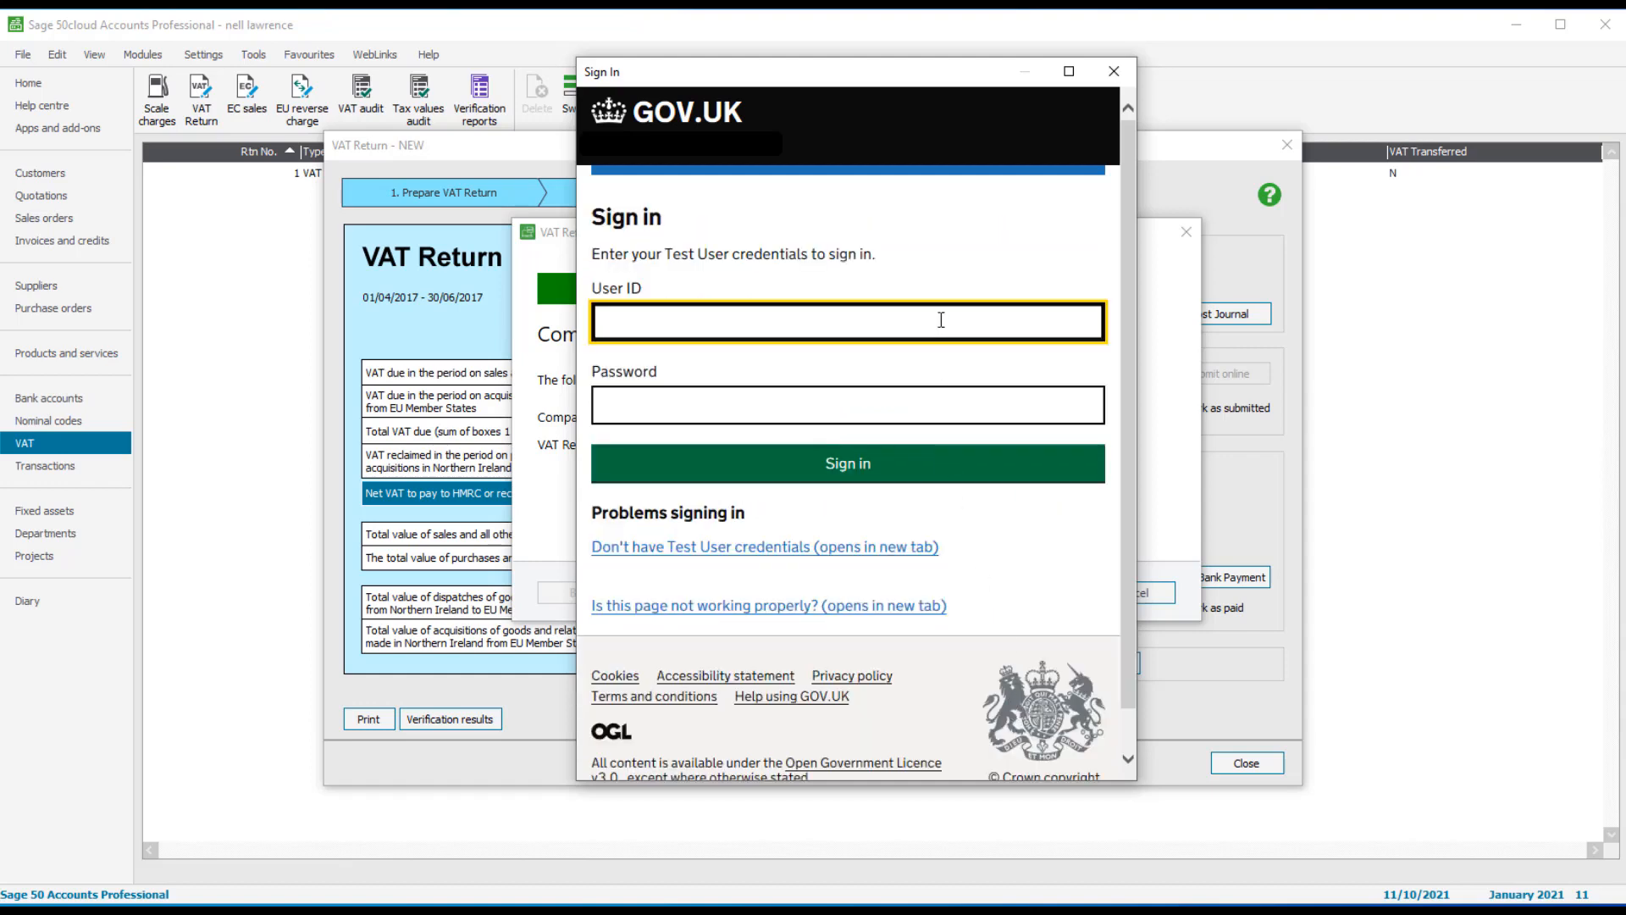
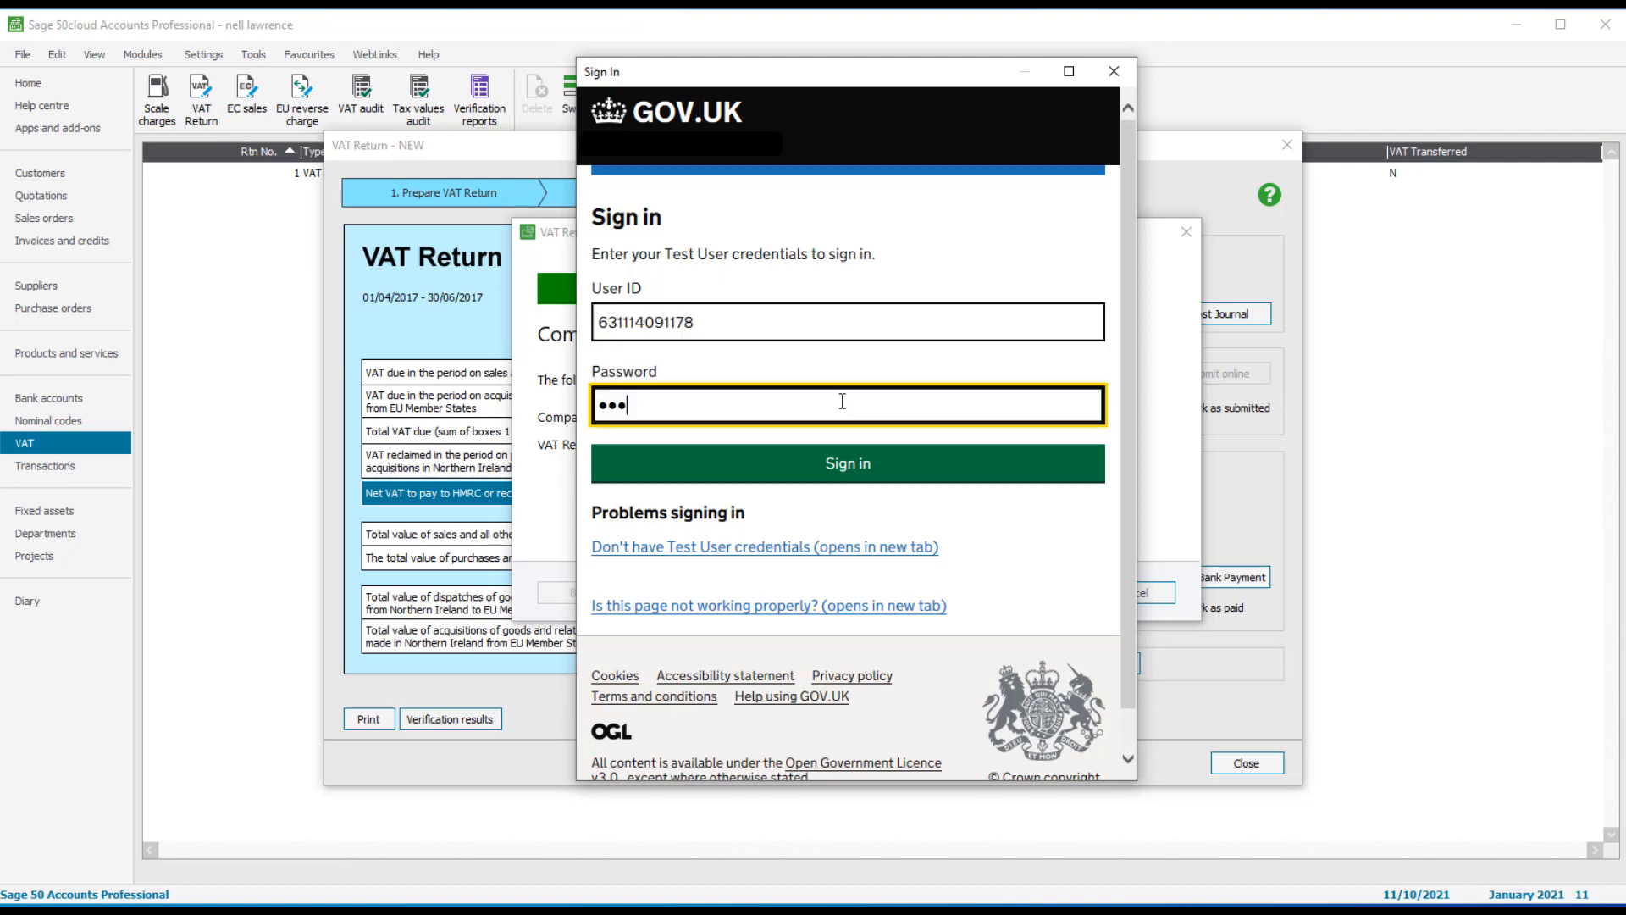
{"action": "left_click", "coordinate": [860, 463]}
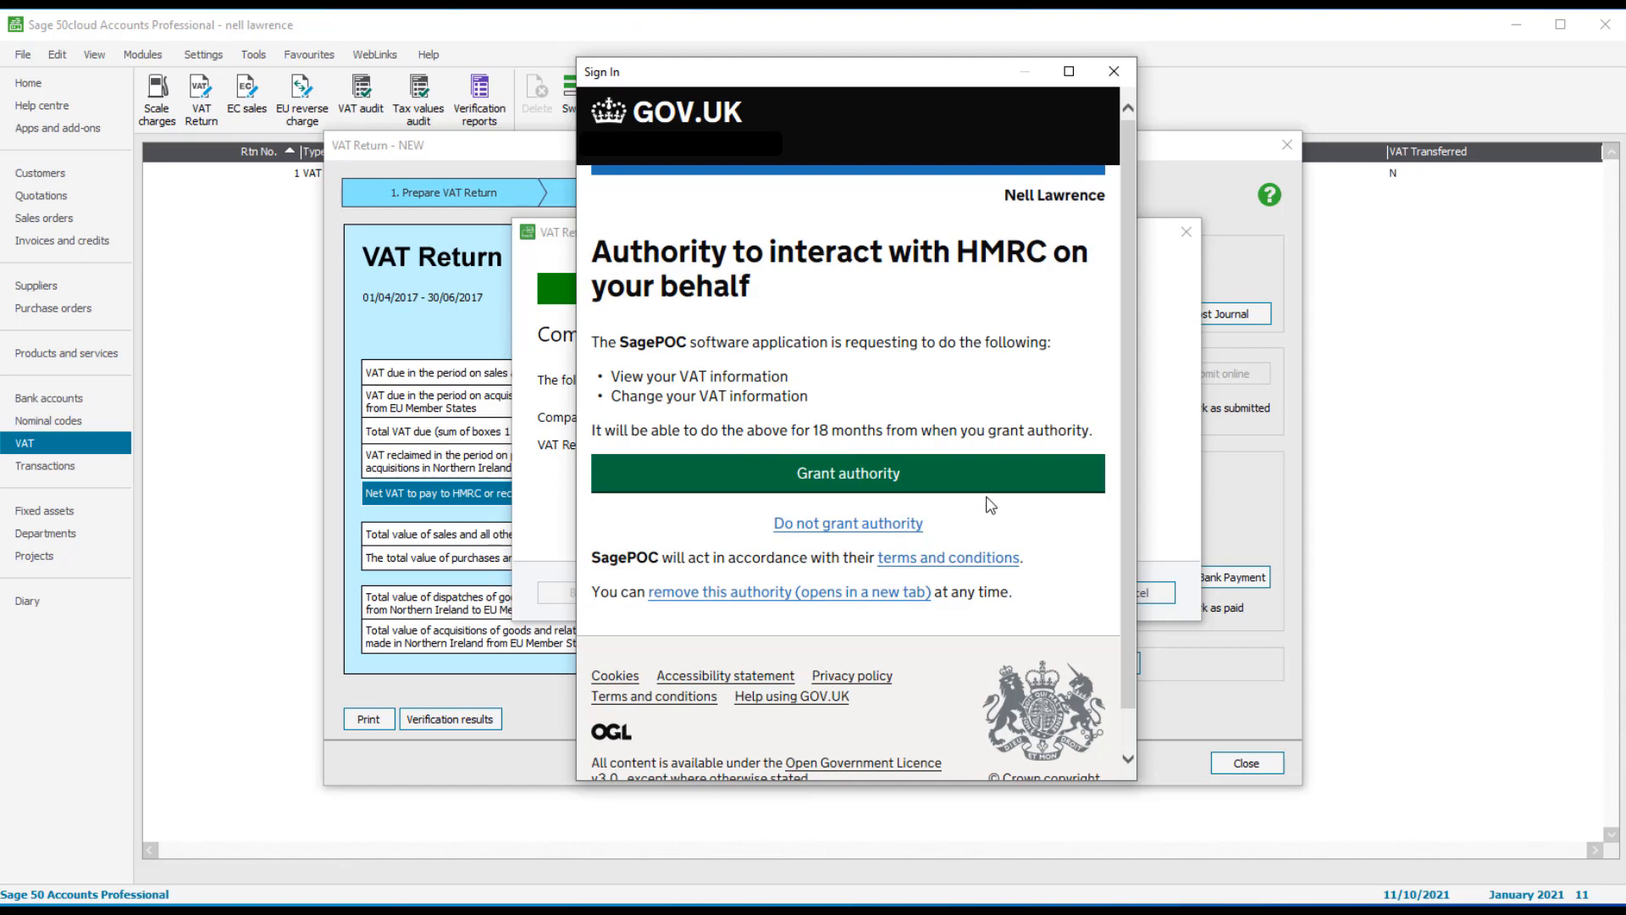
{"action": "left_click", "coordinate": [990, 483]}
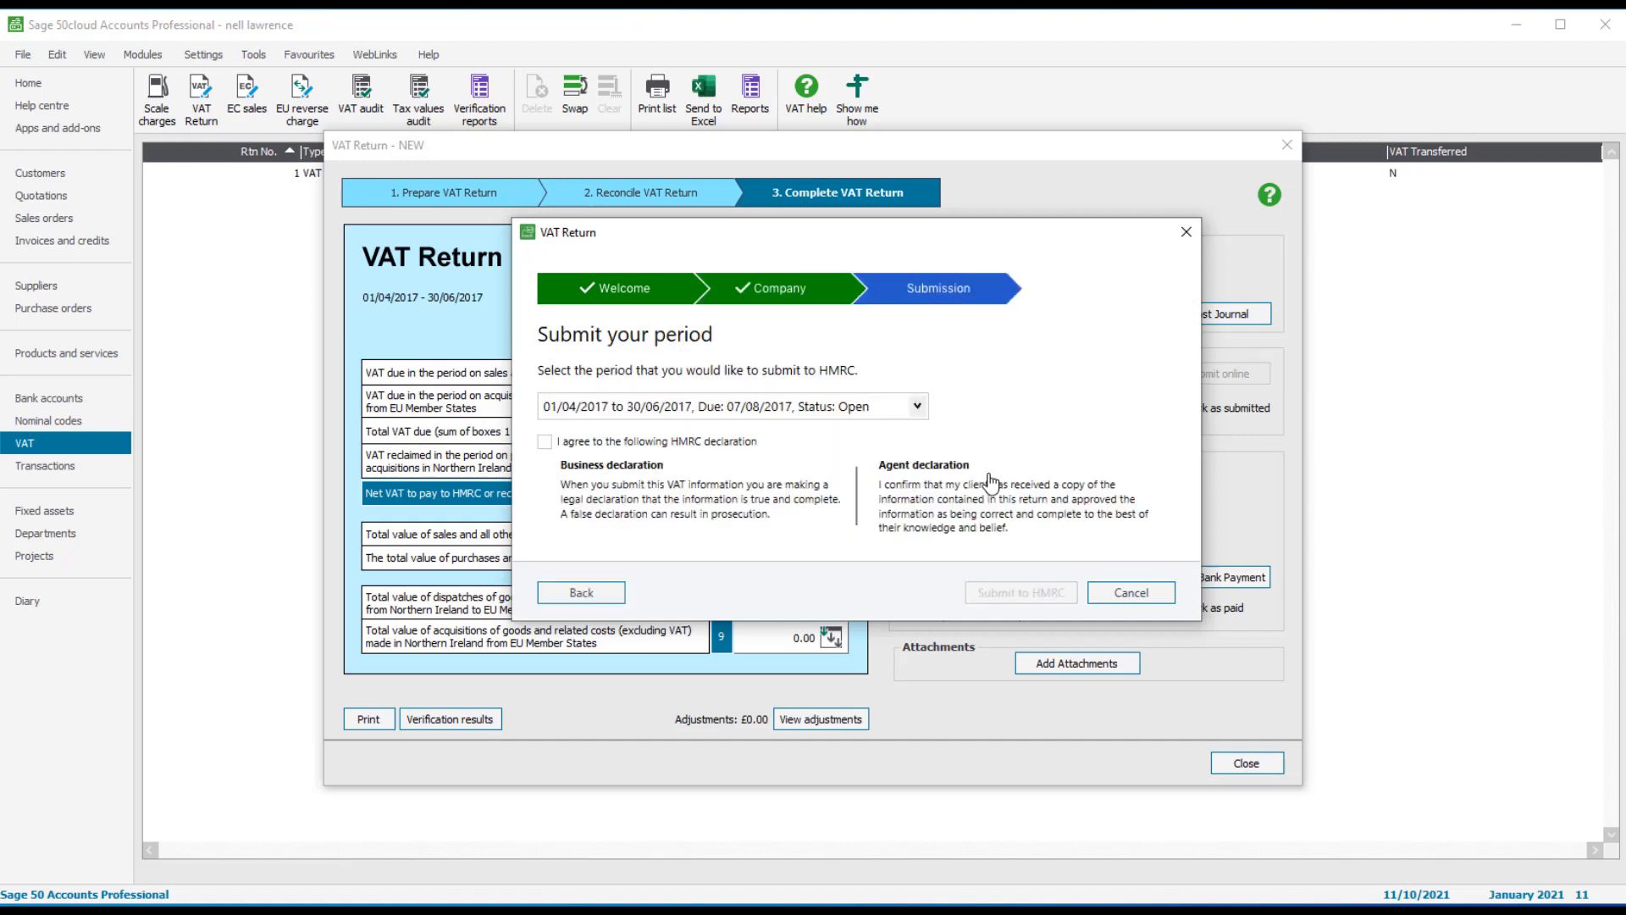
Step: Submit the 01/04/2017–30/06/2017 VAT return to HMRC after accepting the declaration
{"action": "left_click", "coordinate": [918, 407]}
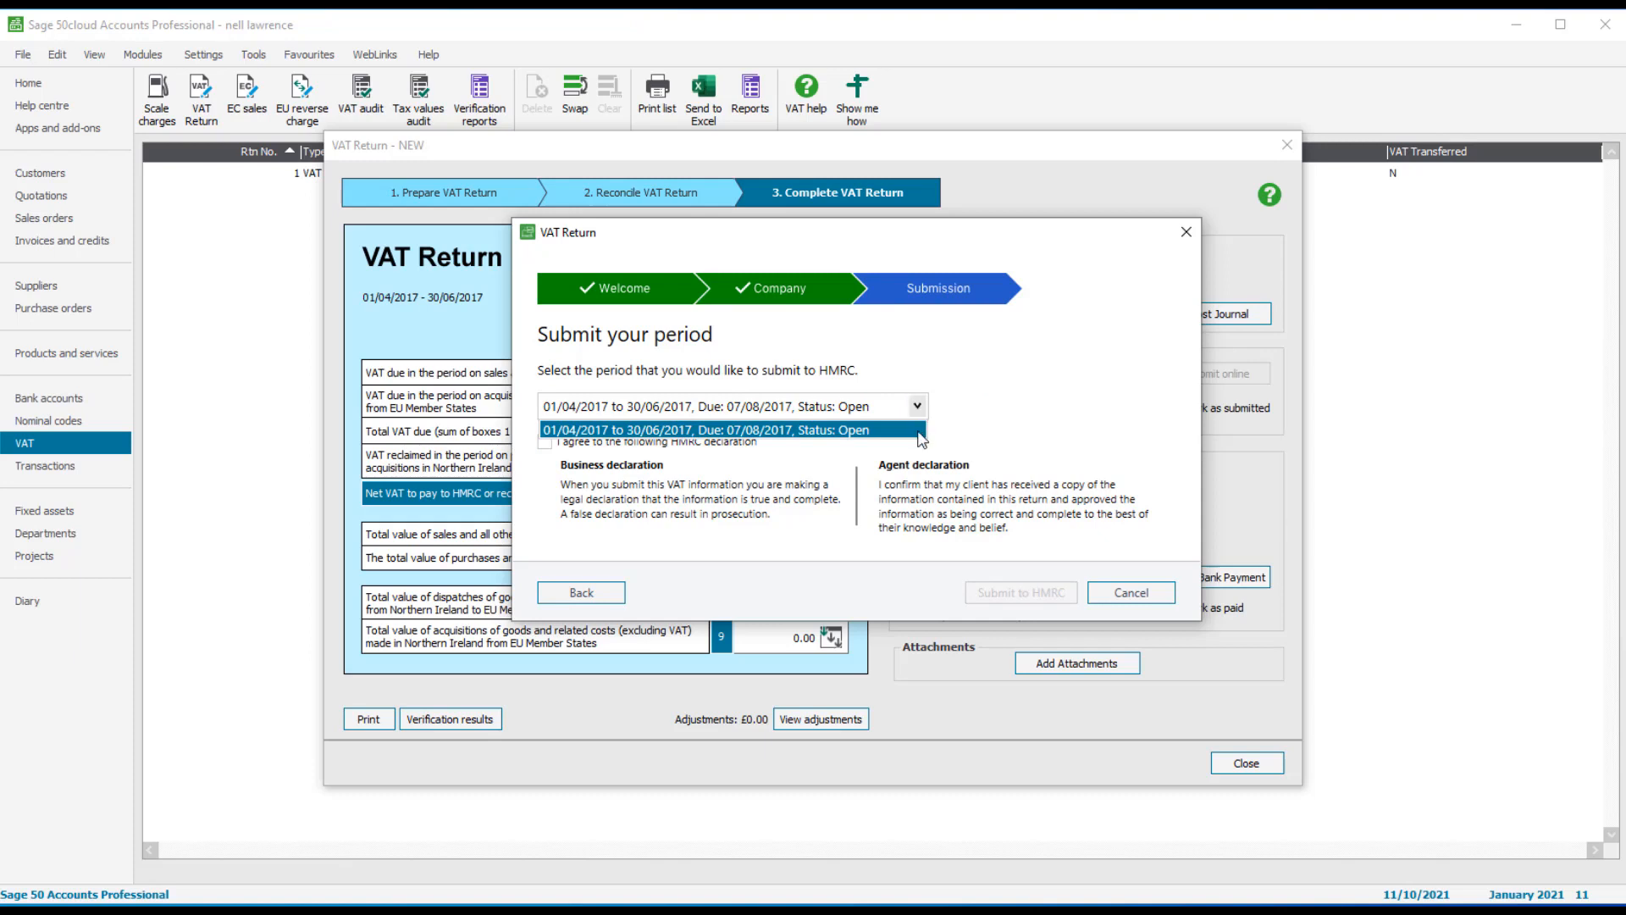
{"action": "left_click", "coordinate": [545, 450]}
{"action": "left_click", "coordinate": [543, 444]}
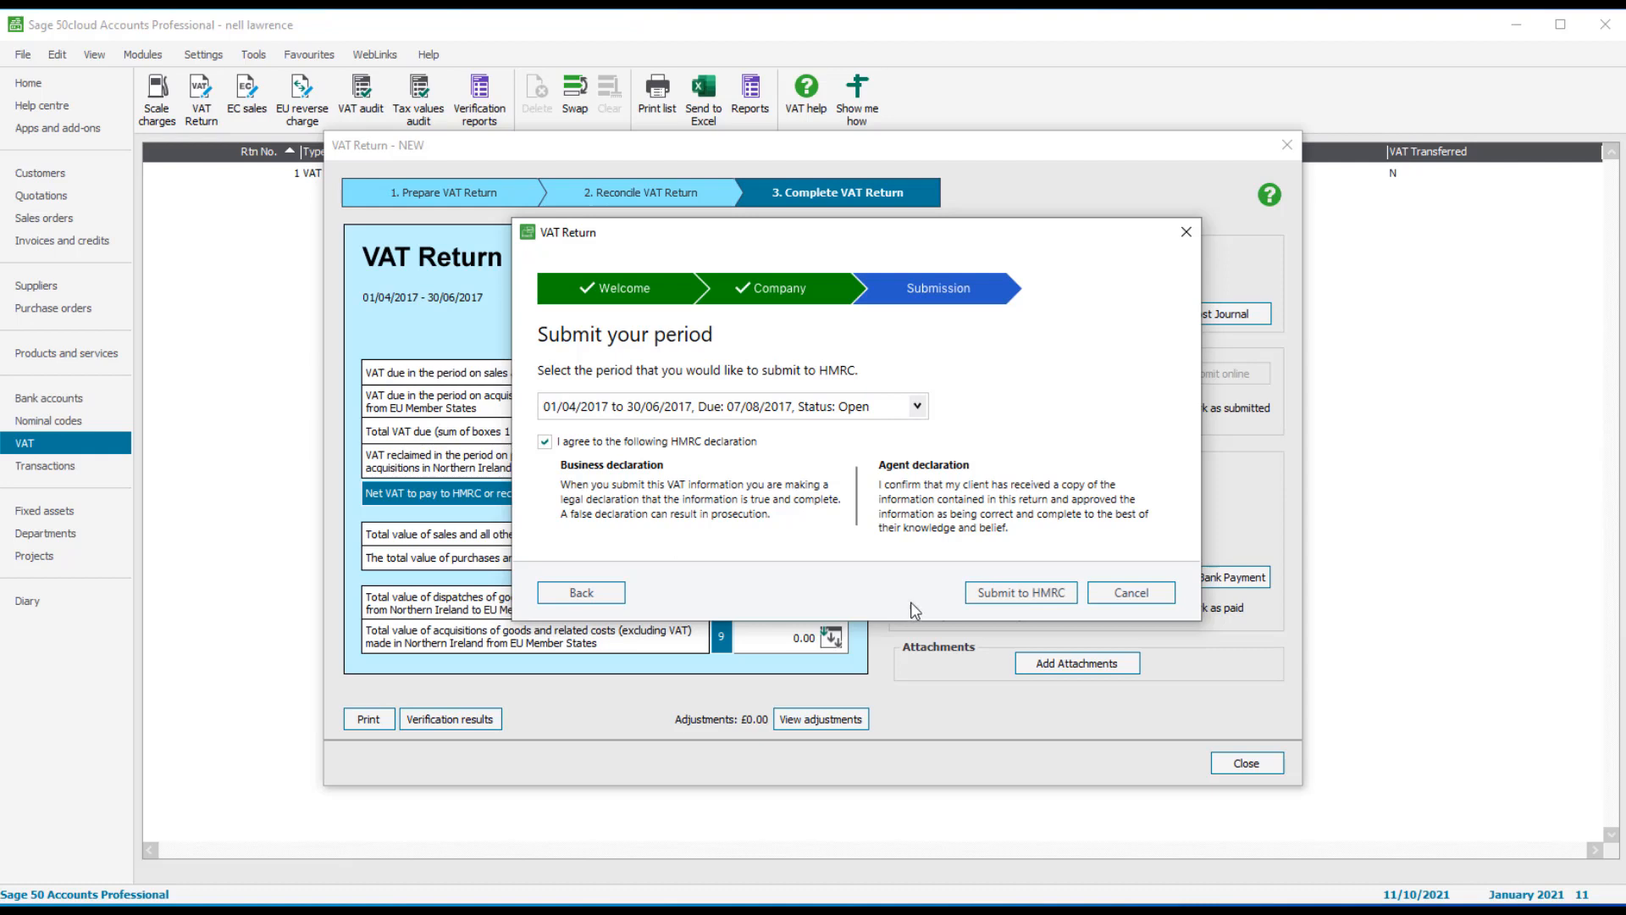
{"action": "left_click", "coordinate": [980, 598]}
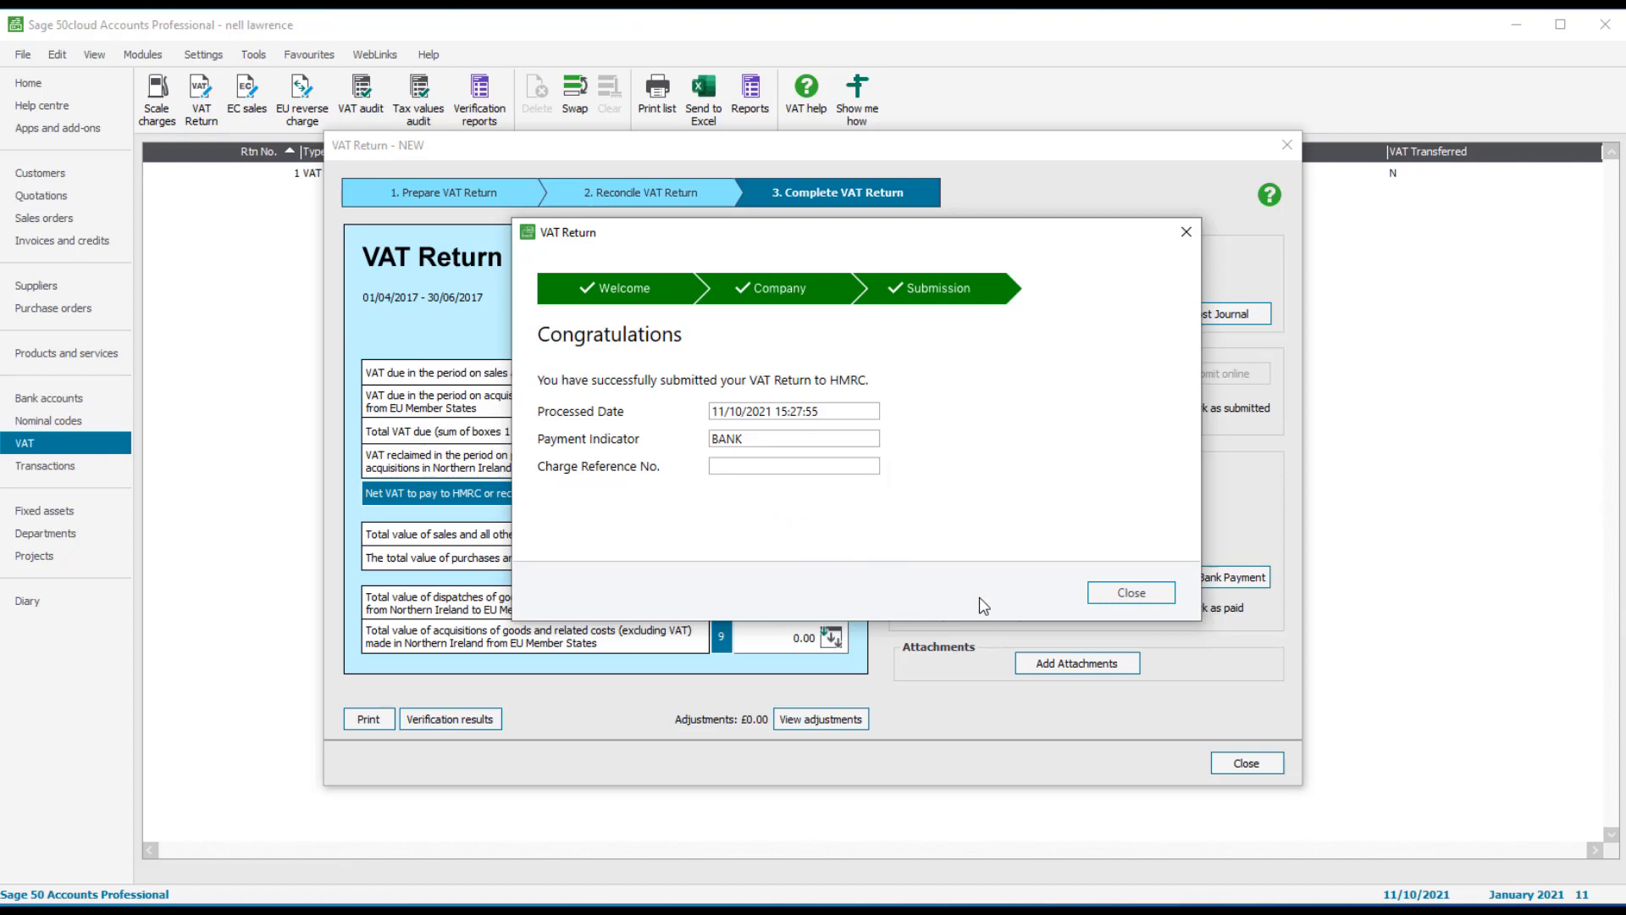
{"action": "left_click", "coordinate": [1113, 598]}
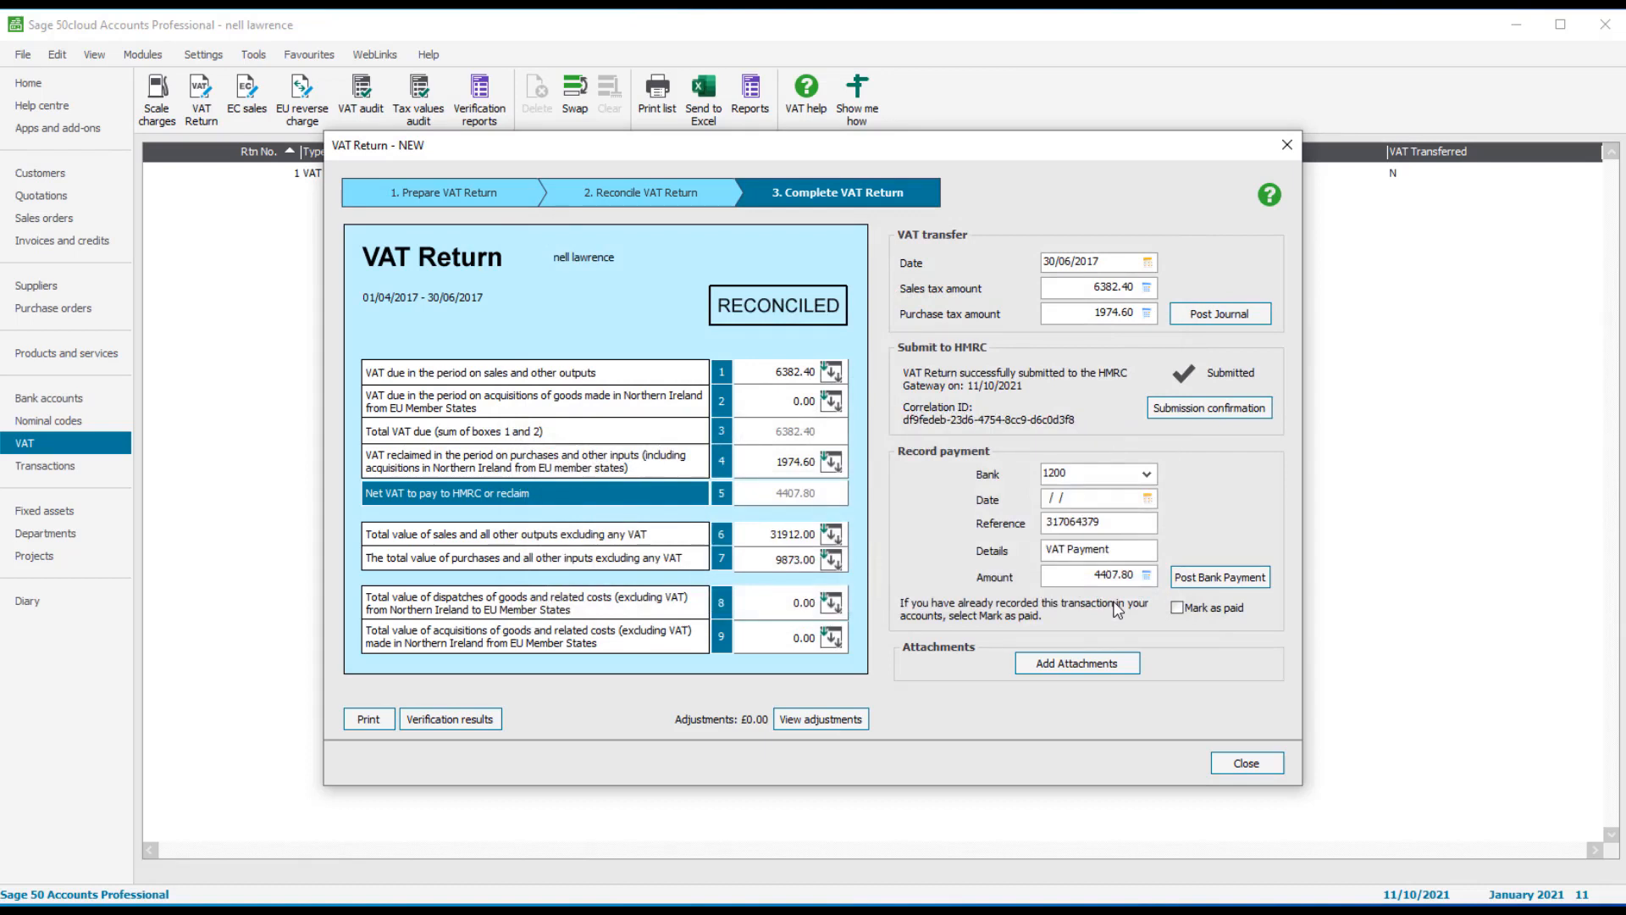
Step: Open the VAT Return Submission Confirmation report and maximize its preview
{"action": "left_click", "coordinate": [1252, 413]}
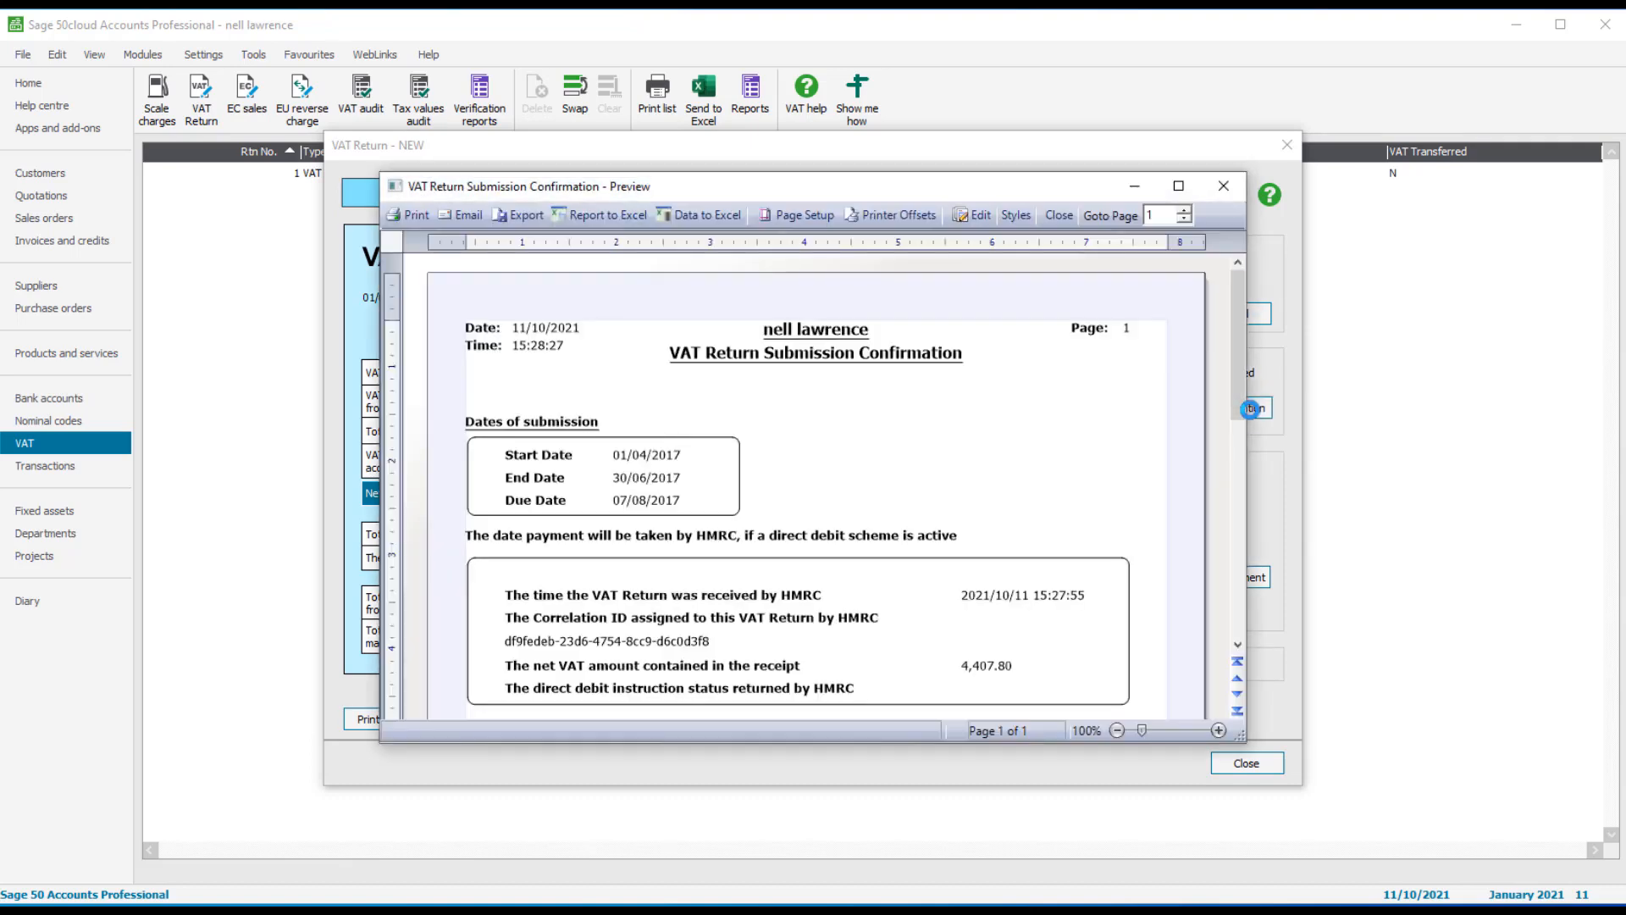
{"action": "left_click", "coordinate": [1182, 200]}
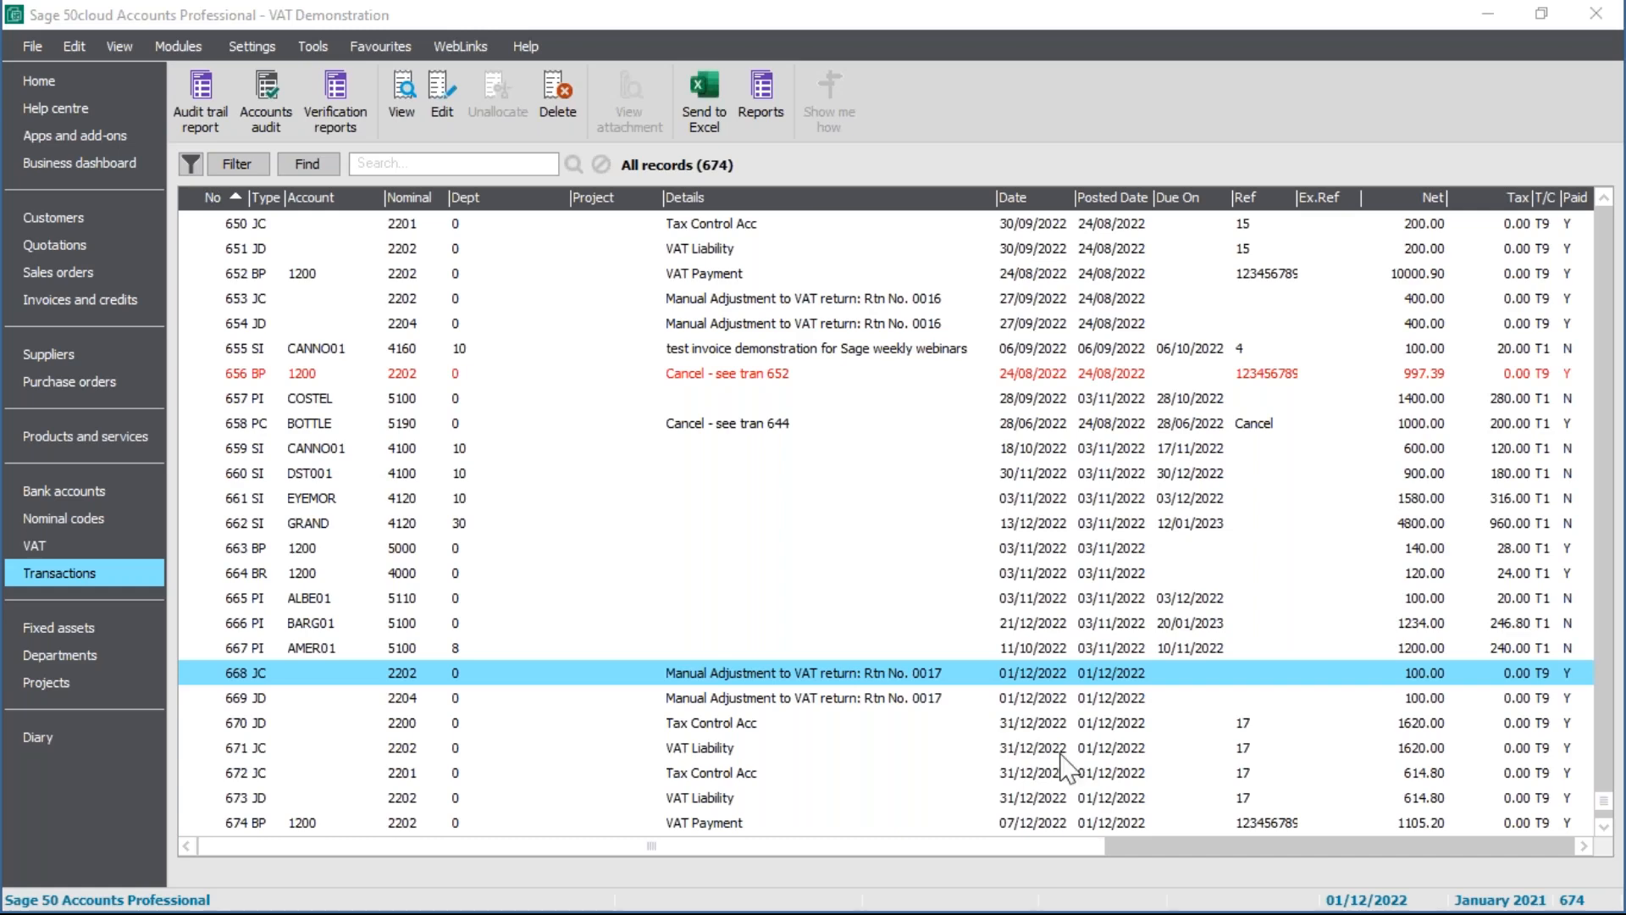
{"action": "left_click", "coordinate": [936, 693]}
{"action": "key", "text": "Up"}
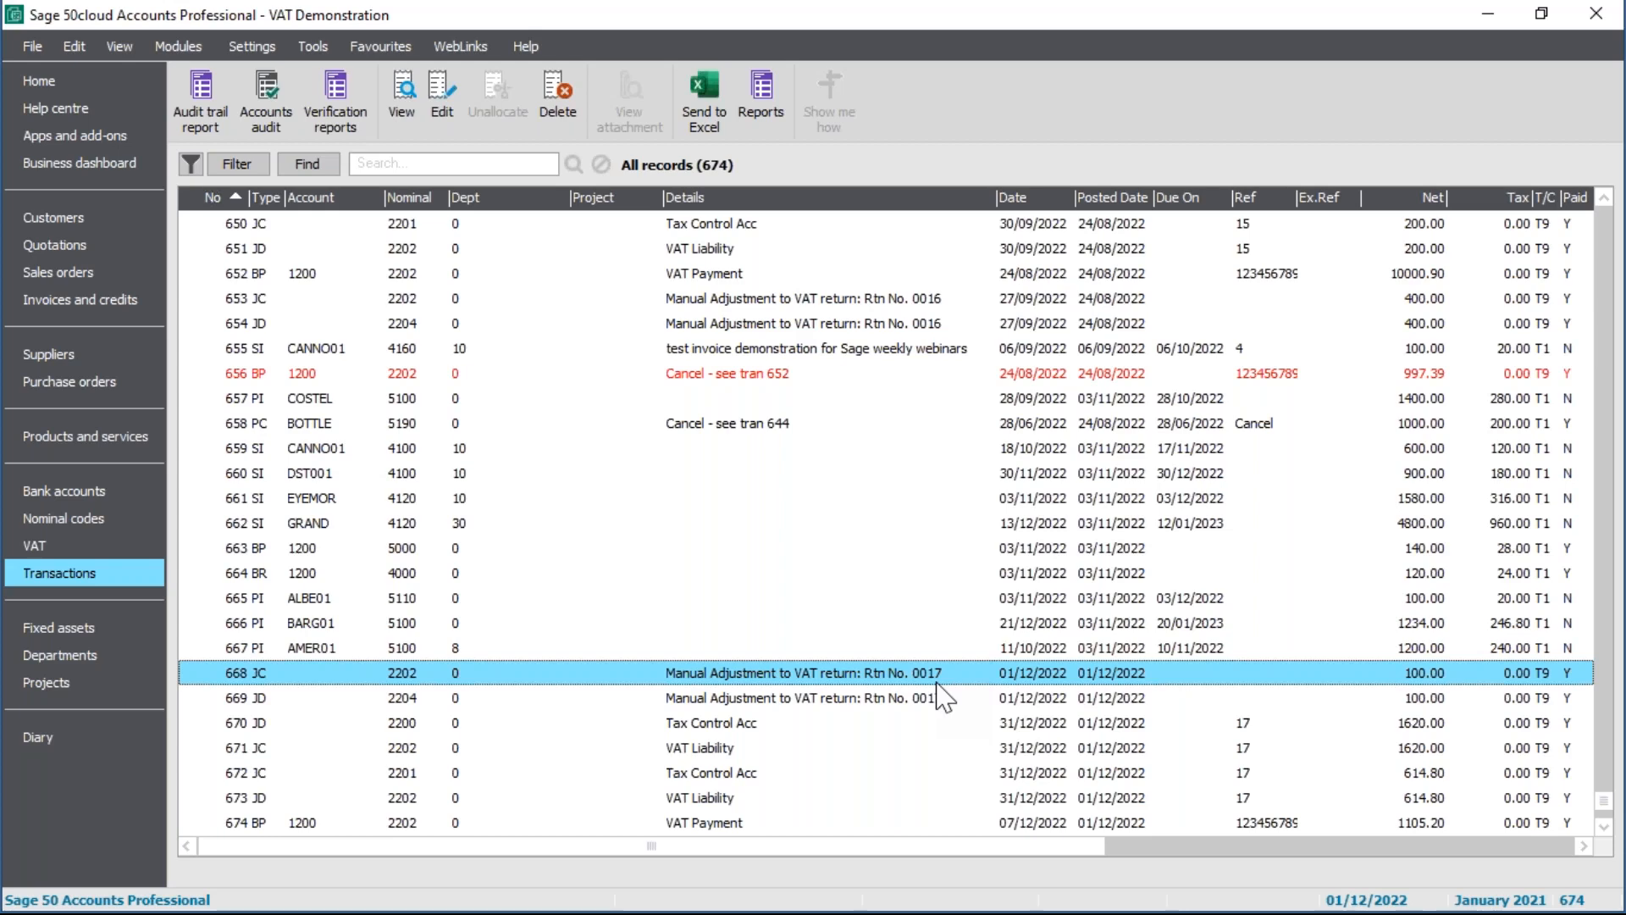
{"action": "left_click", "coordinate": [707, 724]}
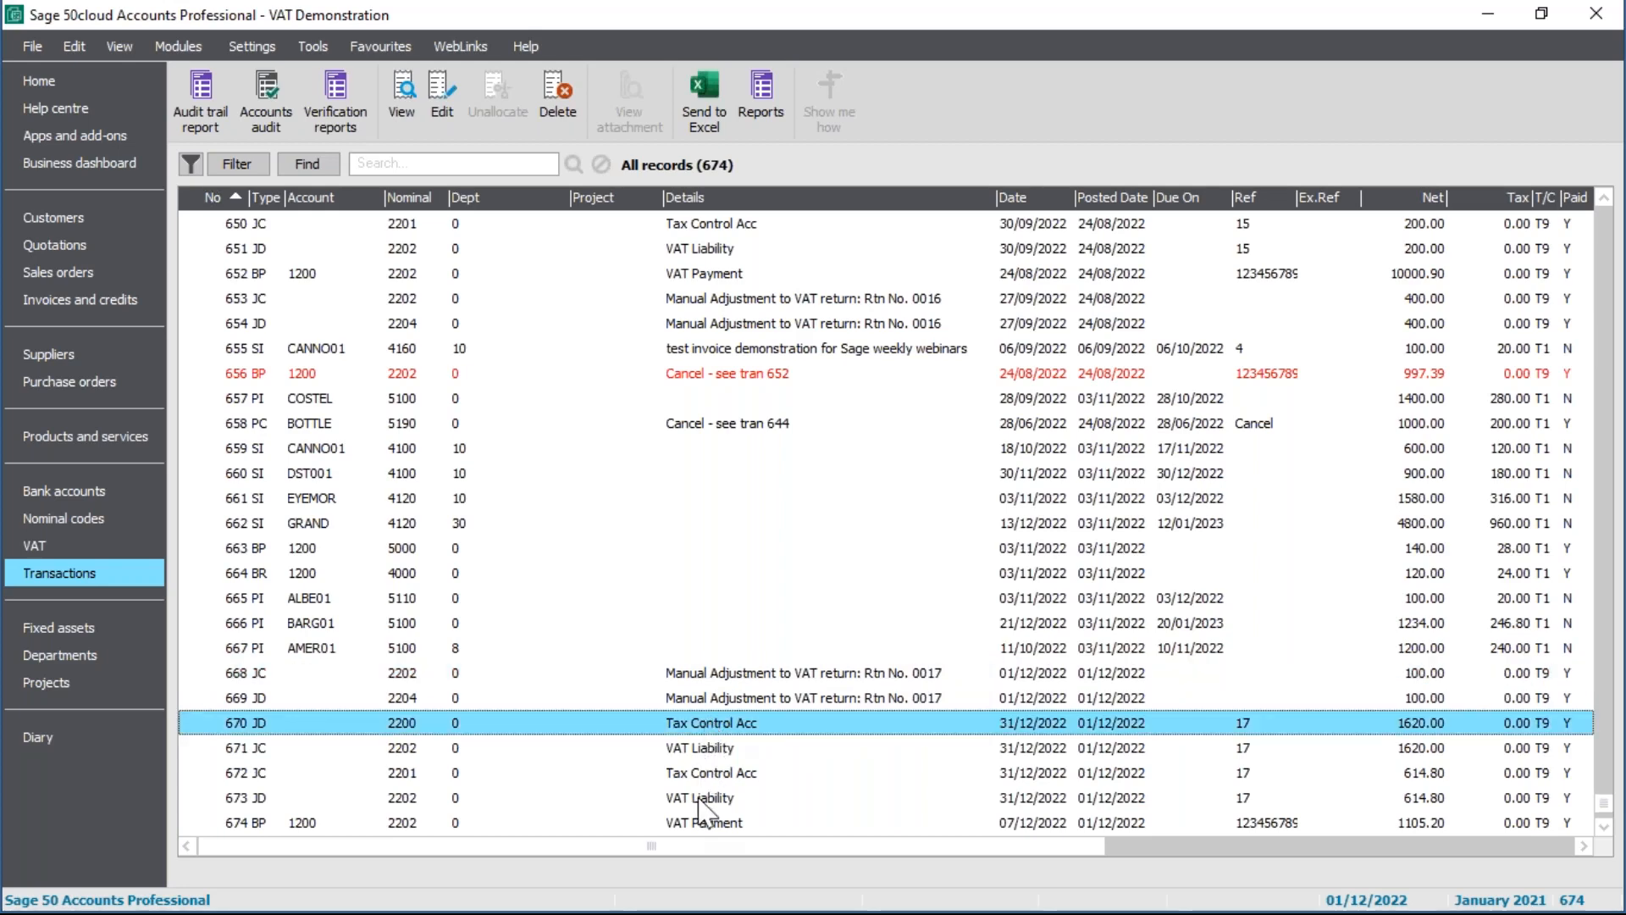
{"action": "left_click", "coordinate": [757, 745]}
{"action": "key", "text": "Down"}
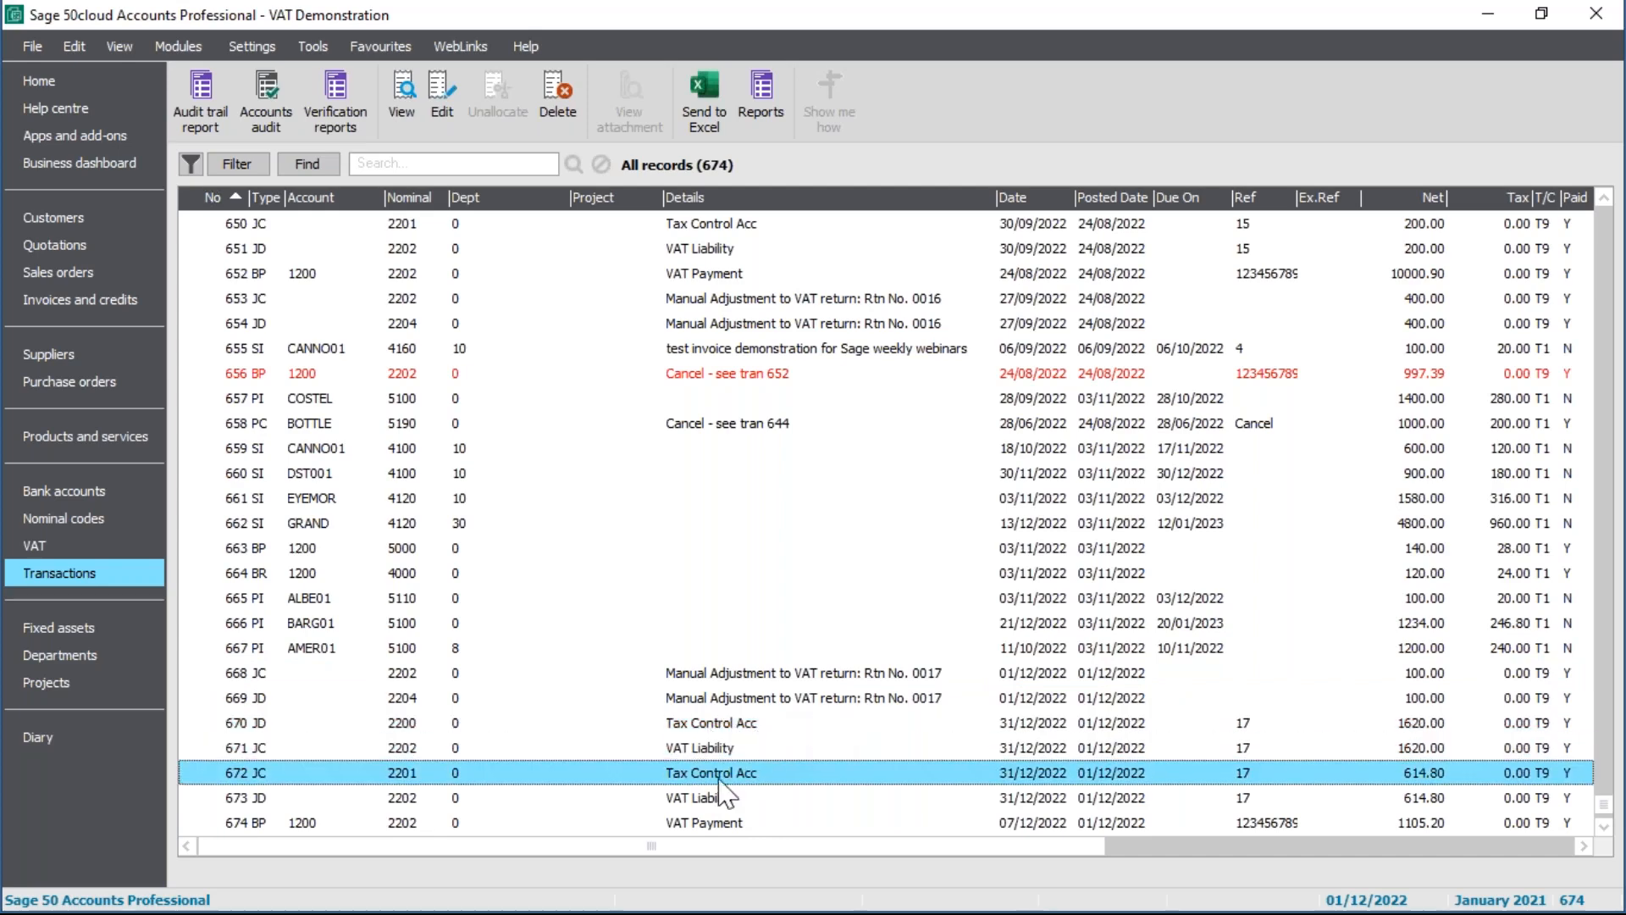
{"action": "left_click", "coordinate": [719, 822]}
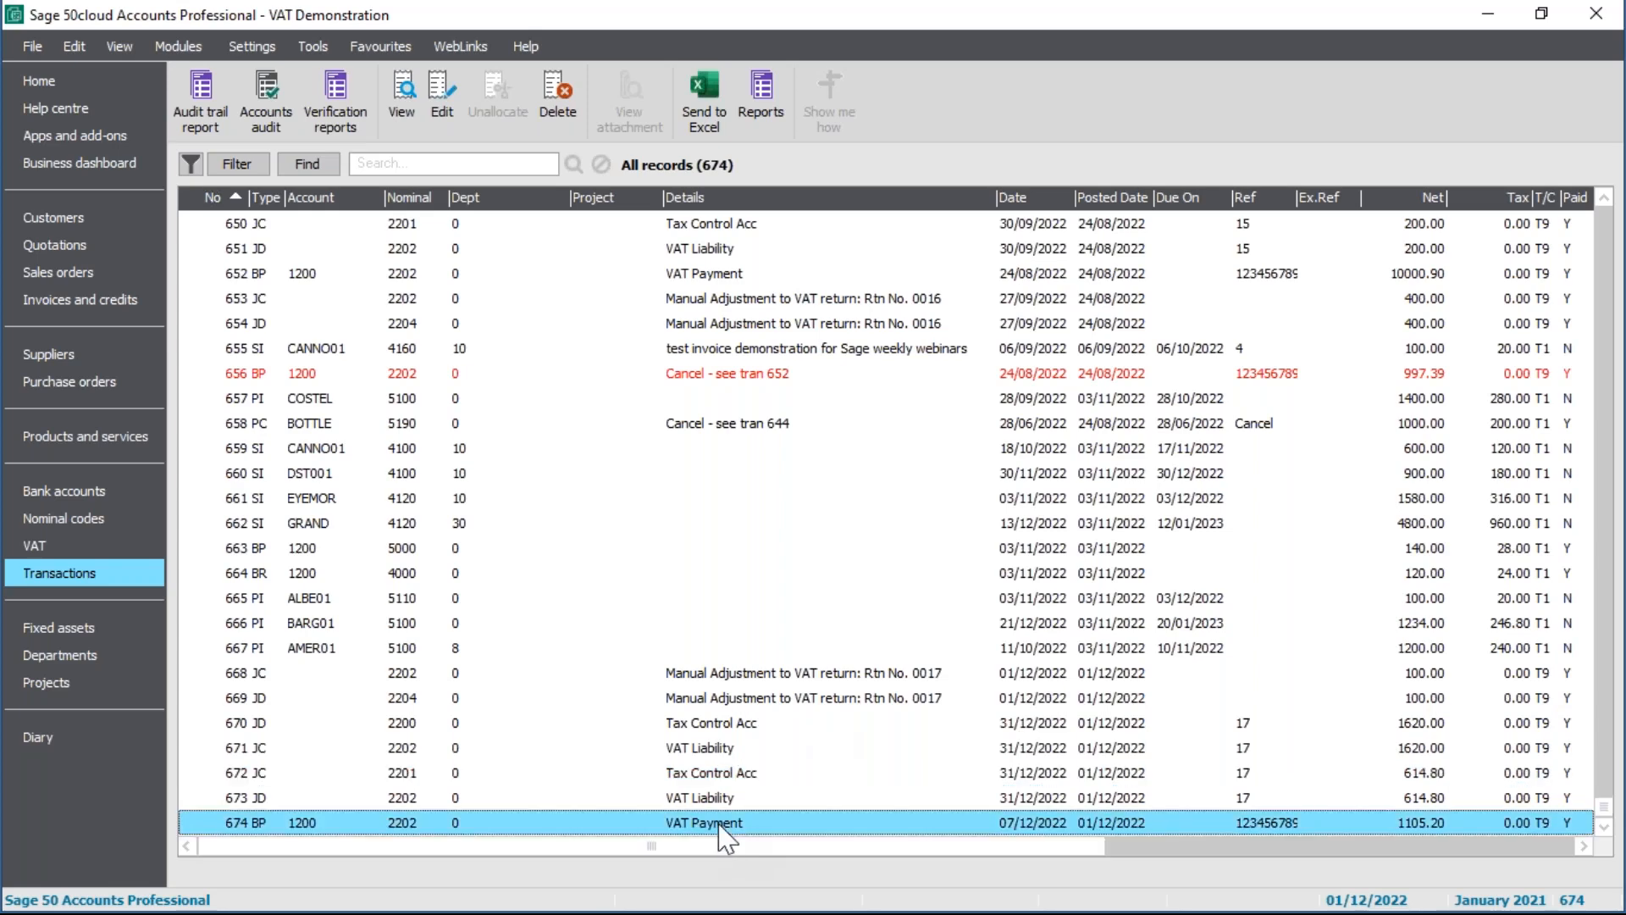